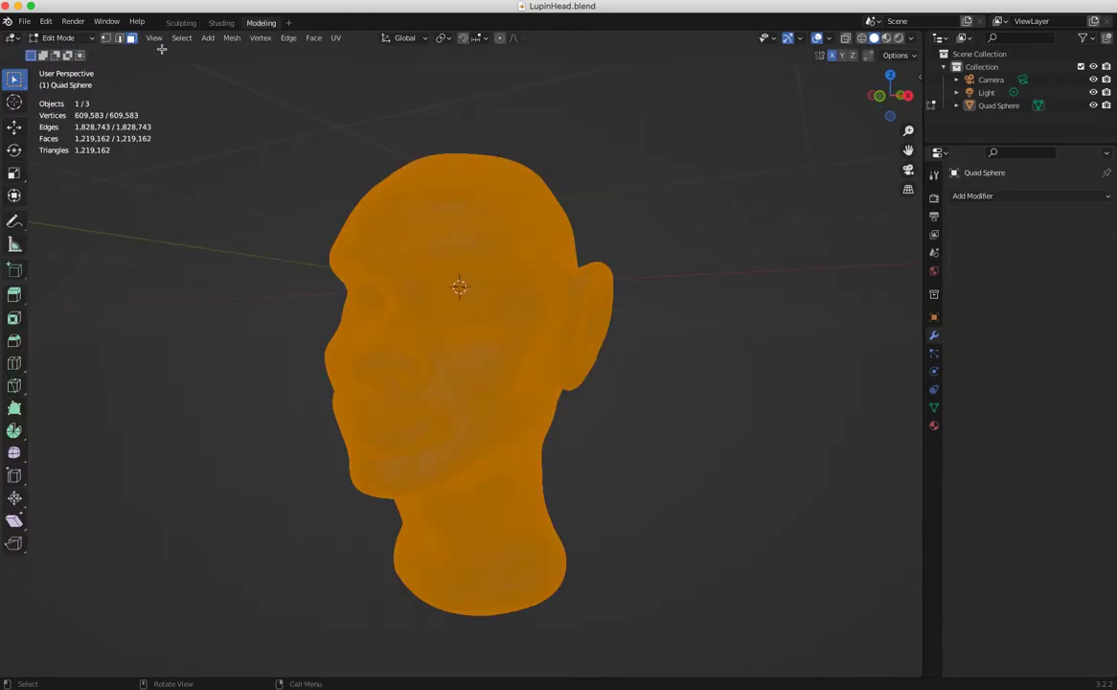
Deselect all geometry of the sculpted head and hide the scene statistics overlay
middle_drag(312, 226, 151, 120)
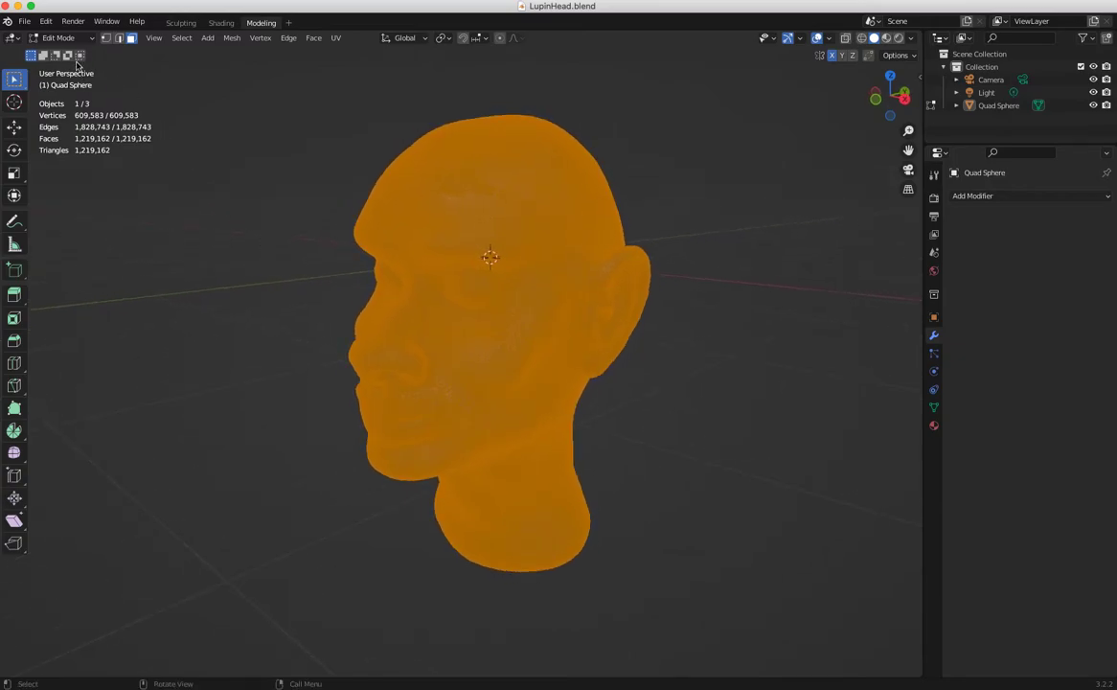
click(319, 190)
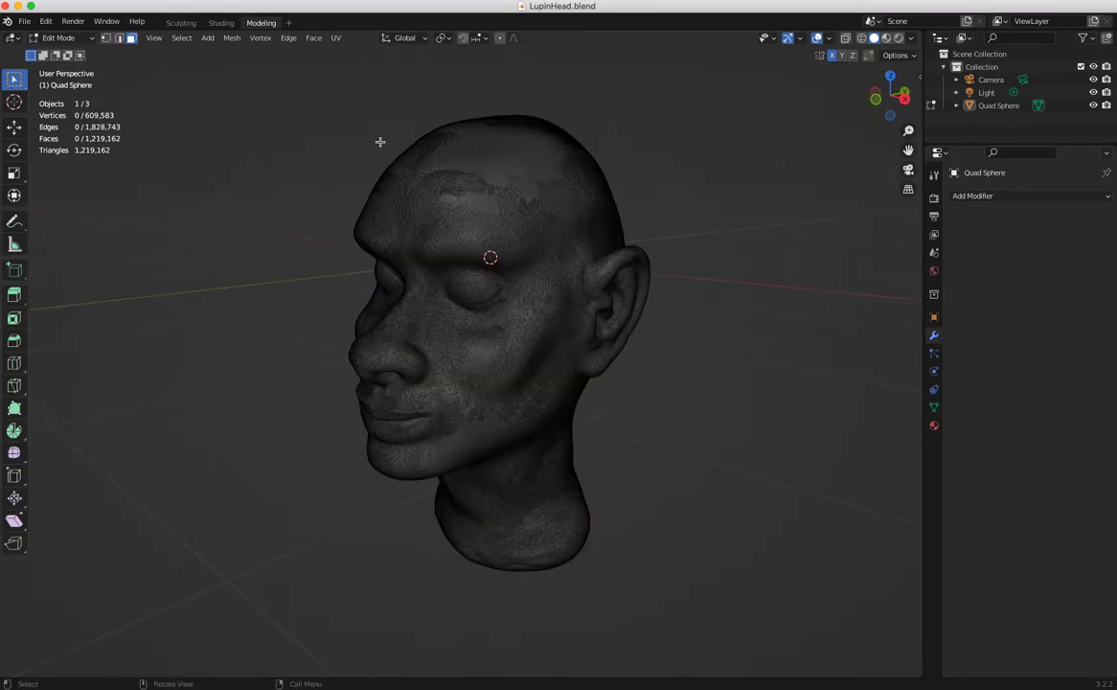
click(829, 39)
click(749, 165)
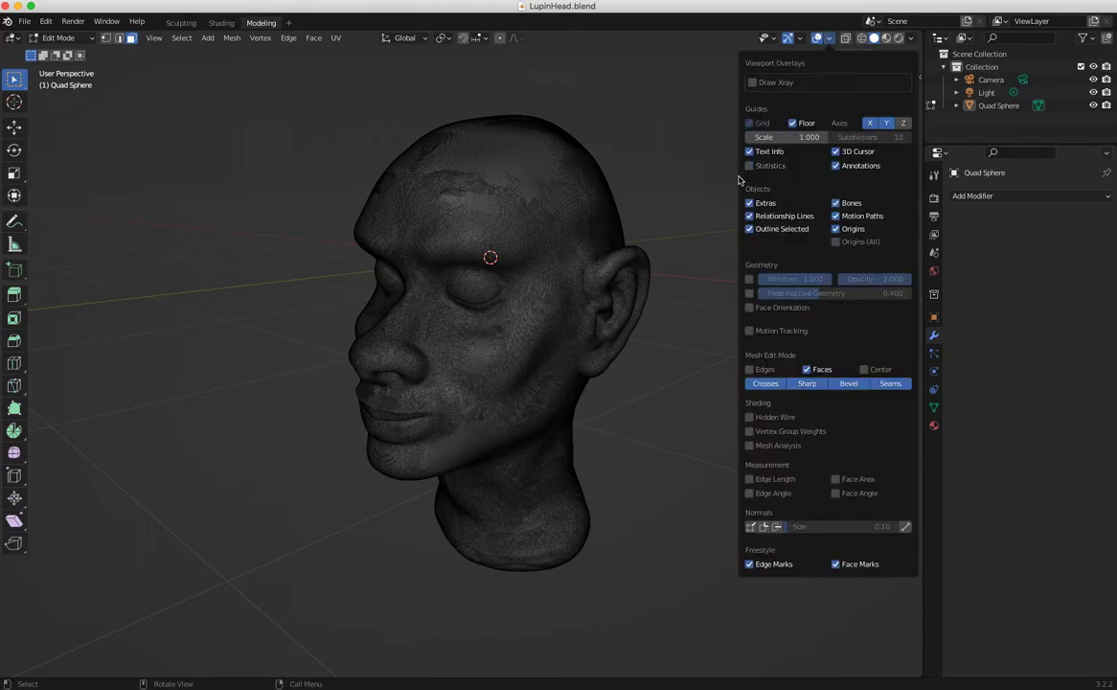
Select the head's entire mesh and show the scene statistics in the viewport overlays
middle_drag(299, 269, 211, 182)
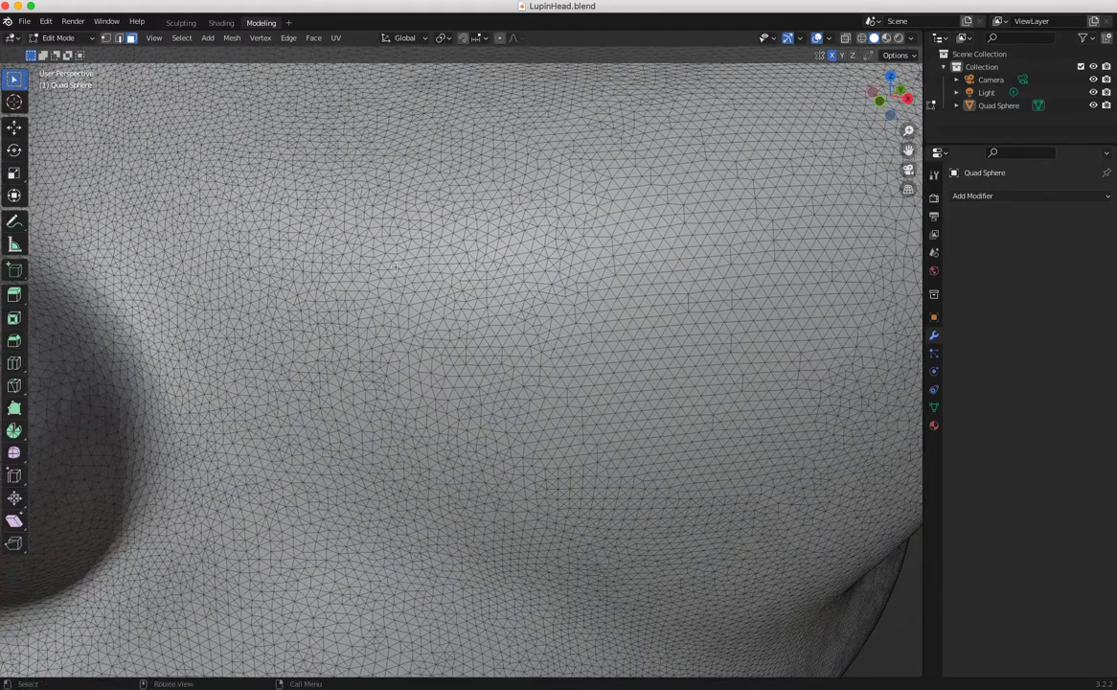
ctrl+middle_drag(428, 287, 628, 487)
ctrl+middle_drag(473, 366, 675, 567)
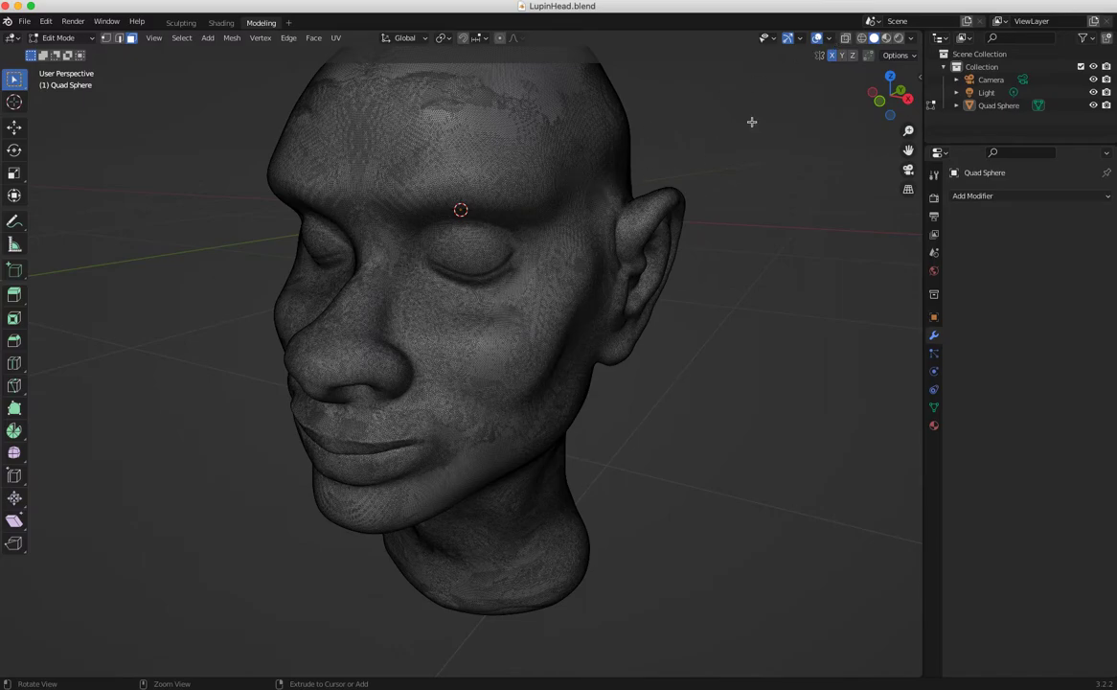
scroll(429, 108, down, 2)
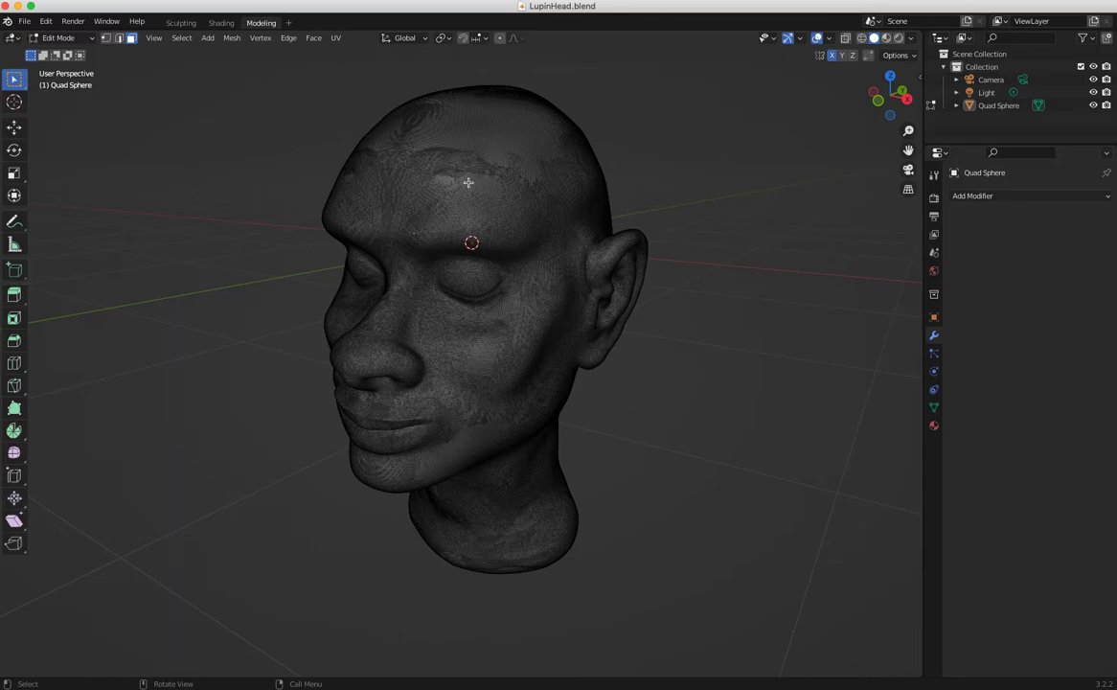
key(a)
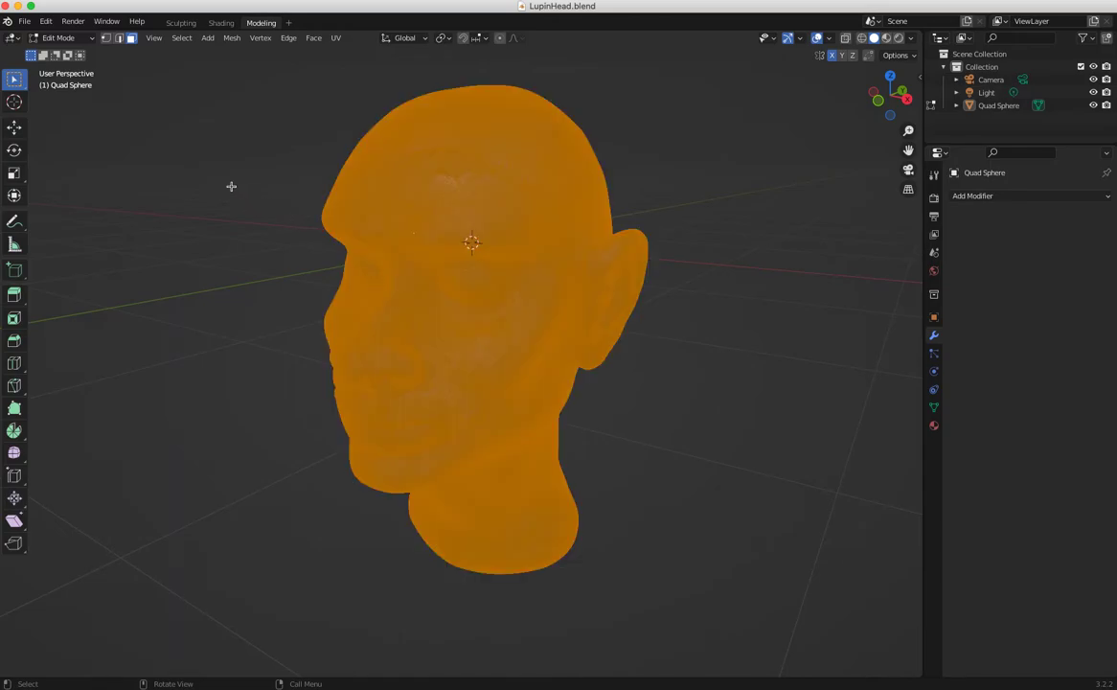
click(828, 38)
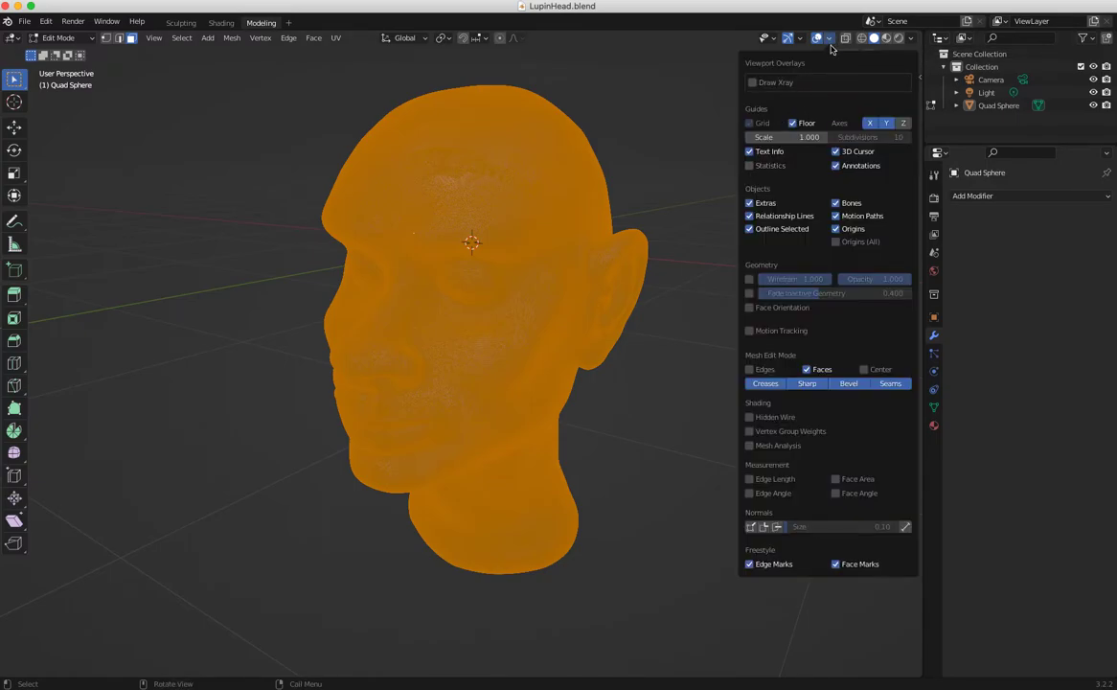
click(751, 166)
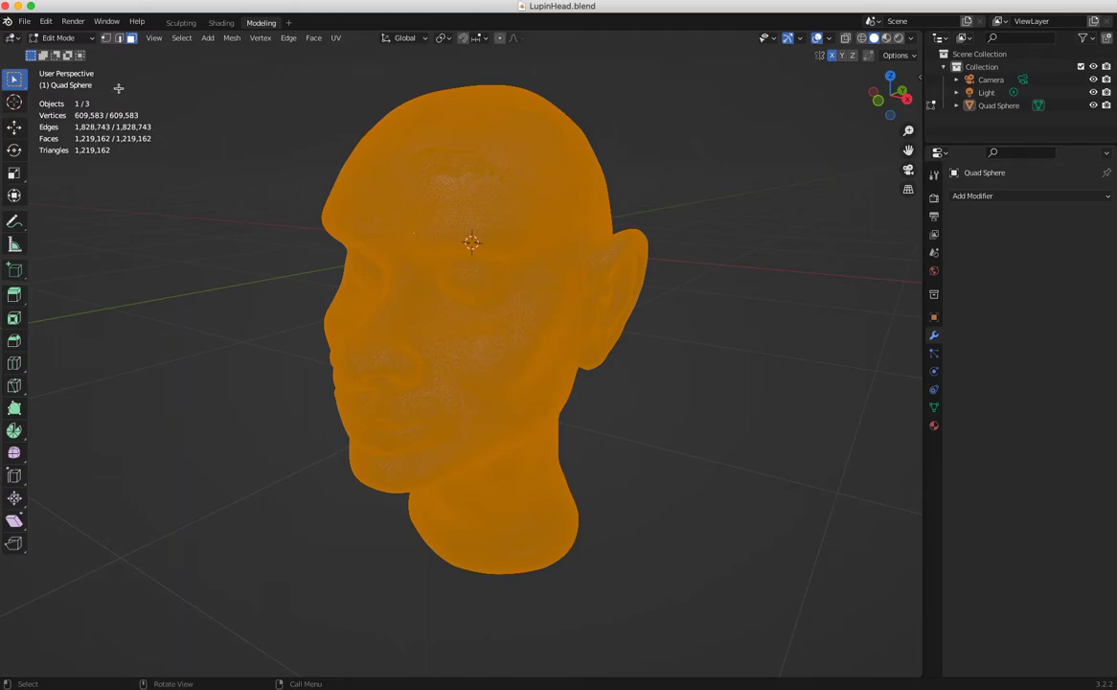
Switch the sculpted head from Edit Mode to Object Mode
click(59, 38)
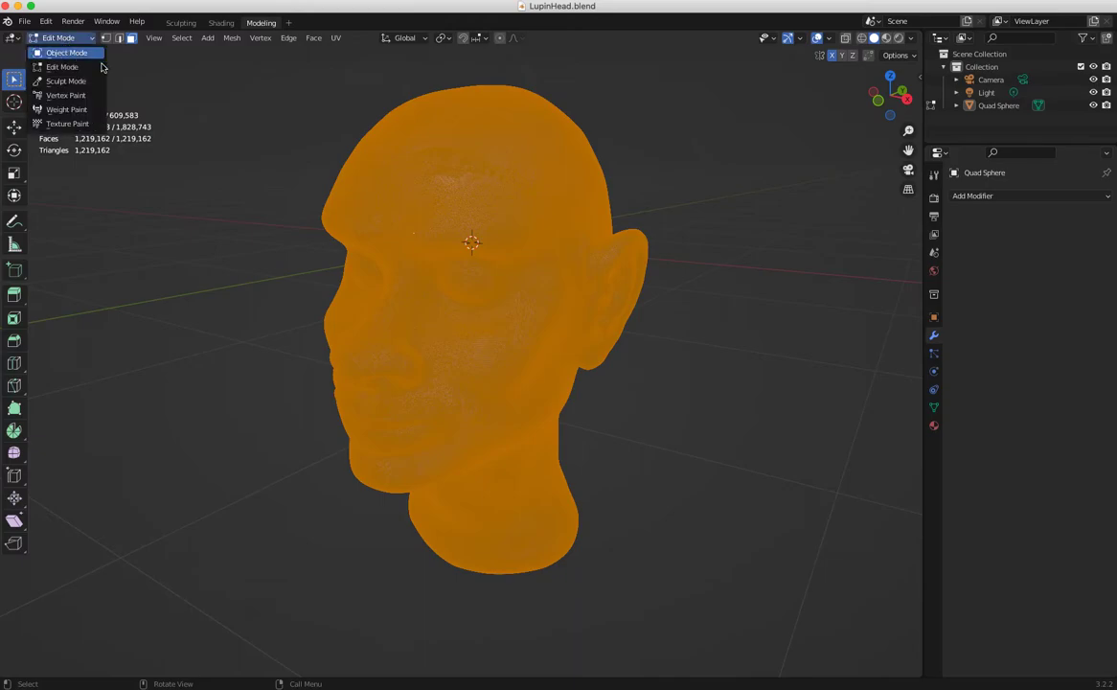
click(86, 52)
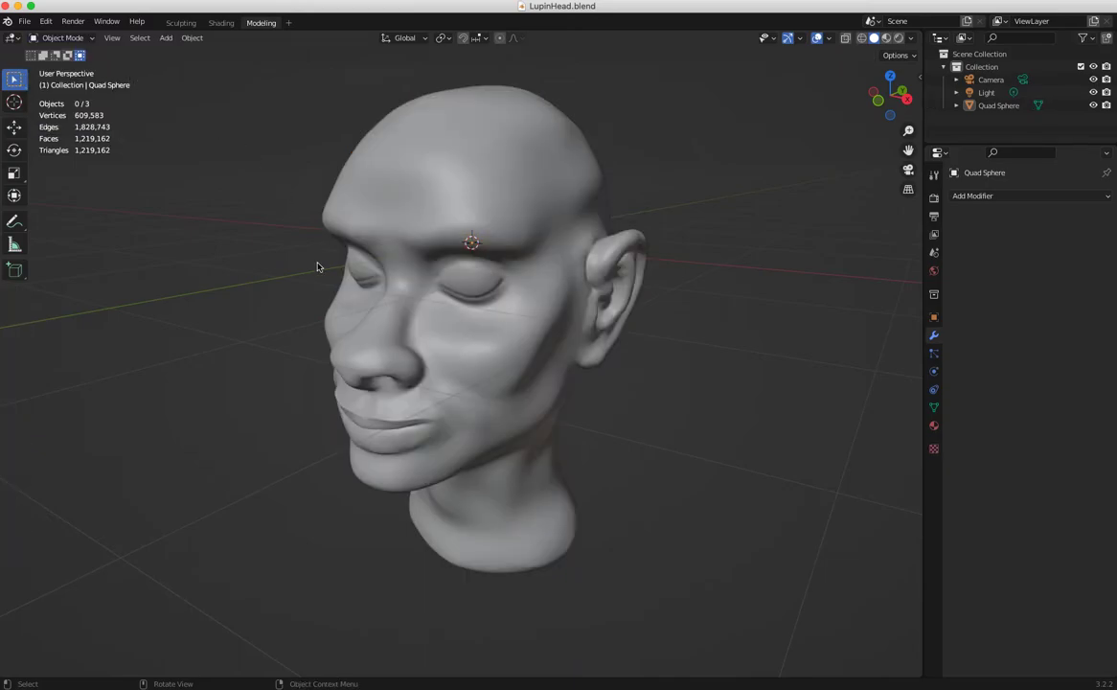
middle_drag(282, 336, 307, 332)
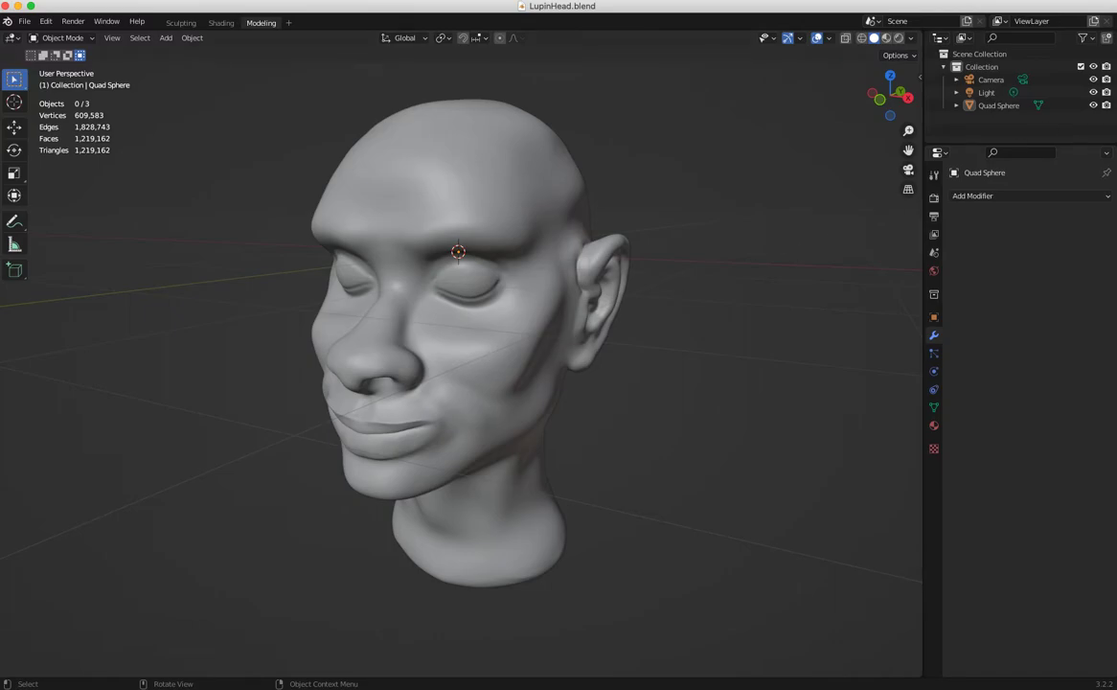
Switch to the web browser and open Polycount's FaceTopology page from the "face topology" image results
key(super+Tab)
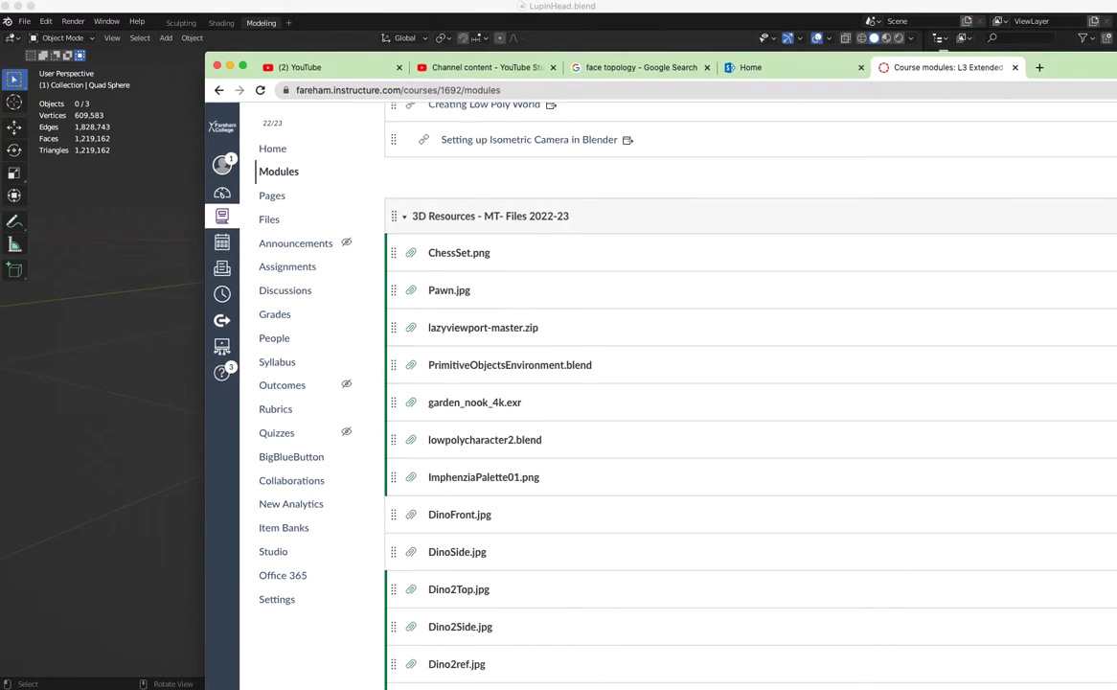
drag(671, 34, 714, 79)
click(663, 71)
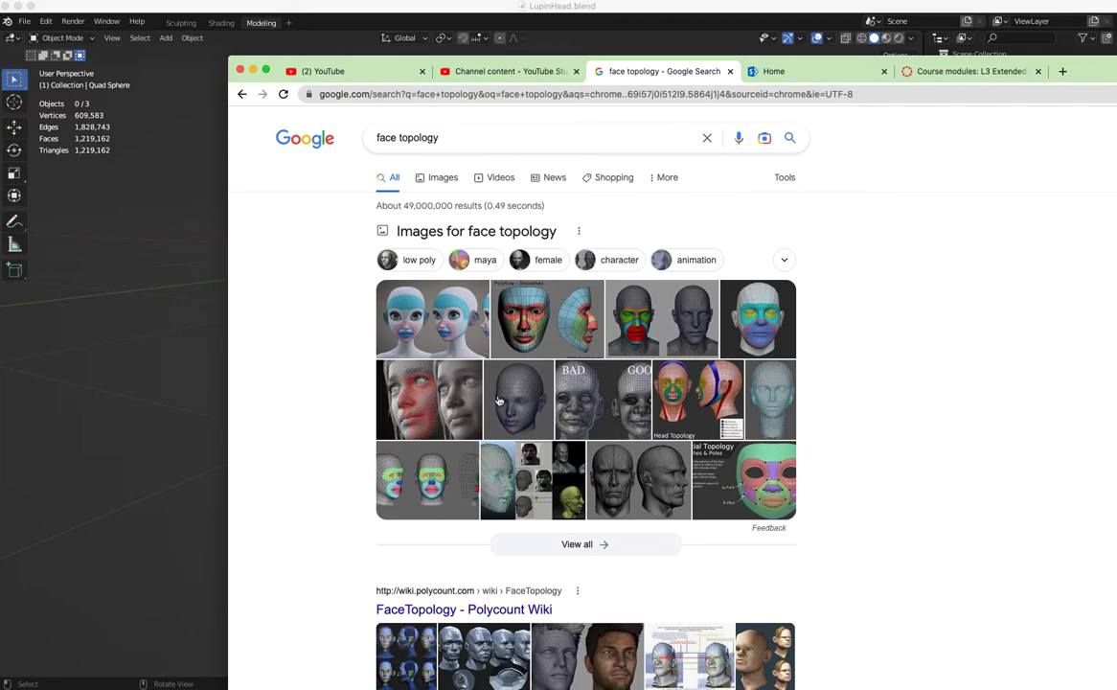
click(440, 334)
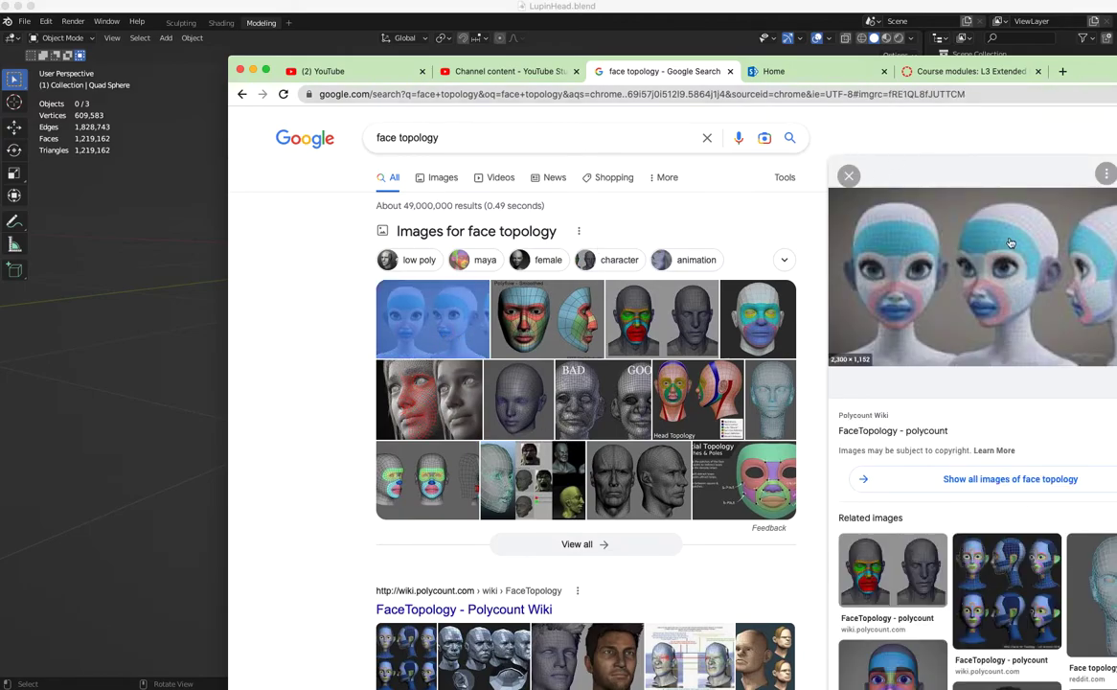
click(952, 303)
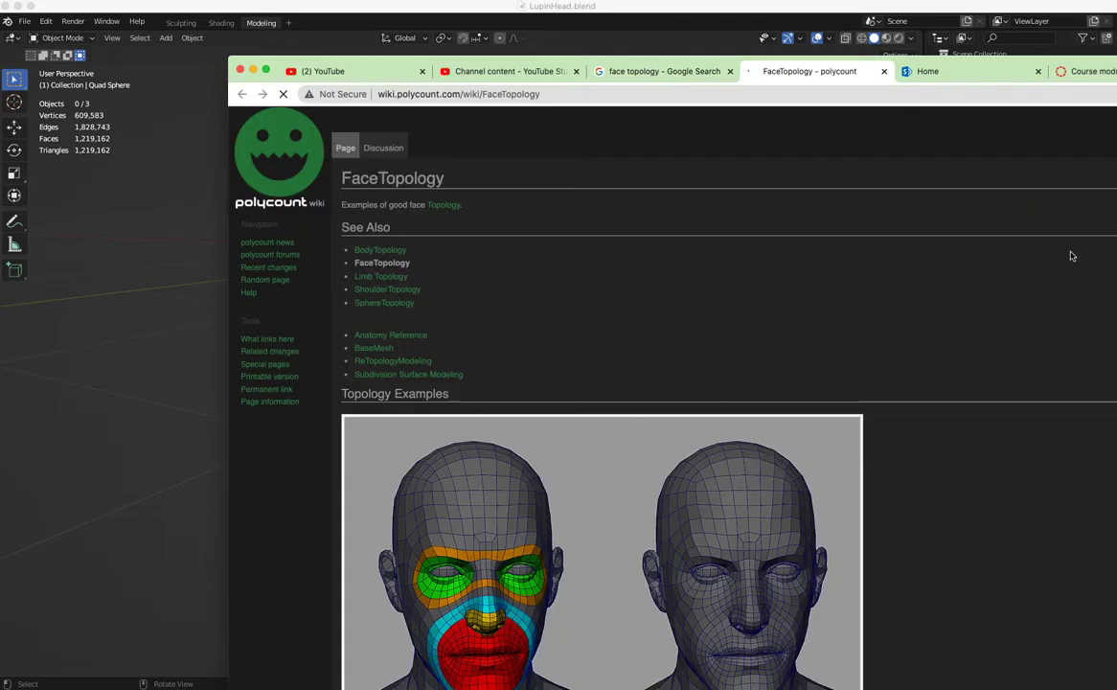
Examine the color-coded face topology examples on the wiki page, comparing edge loops around the eyes, nose and mouth
drag(1054, 61, 1034, 0)
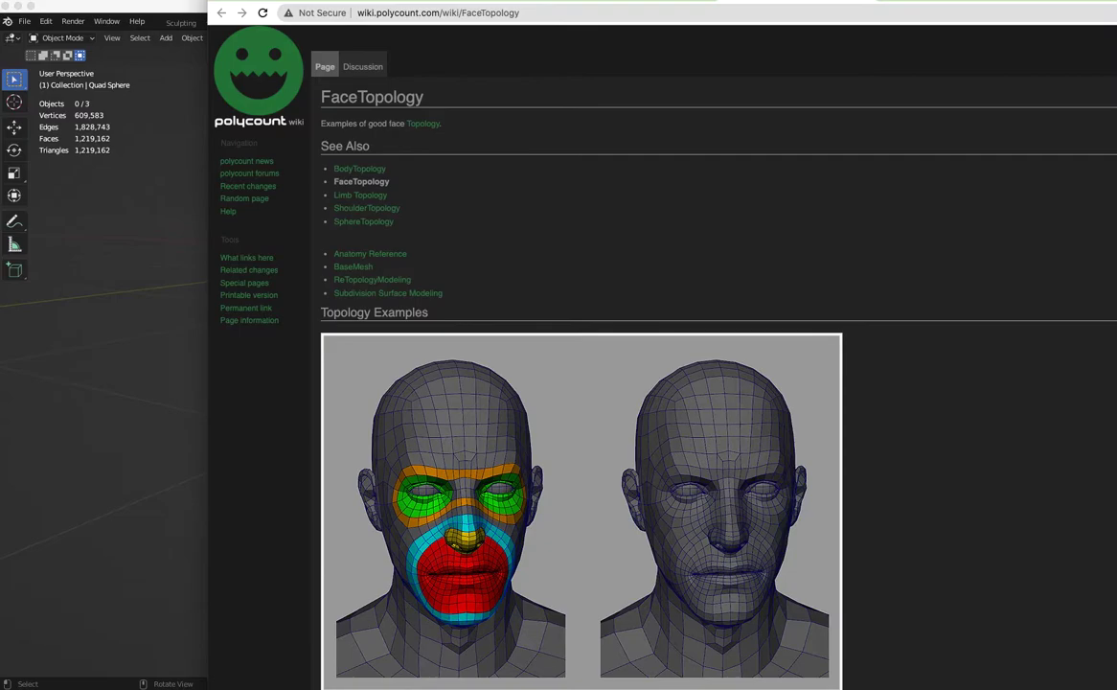
scroll(671, 383, down, 10)
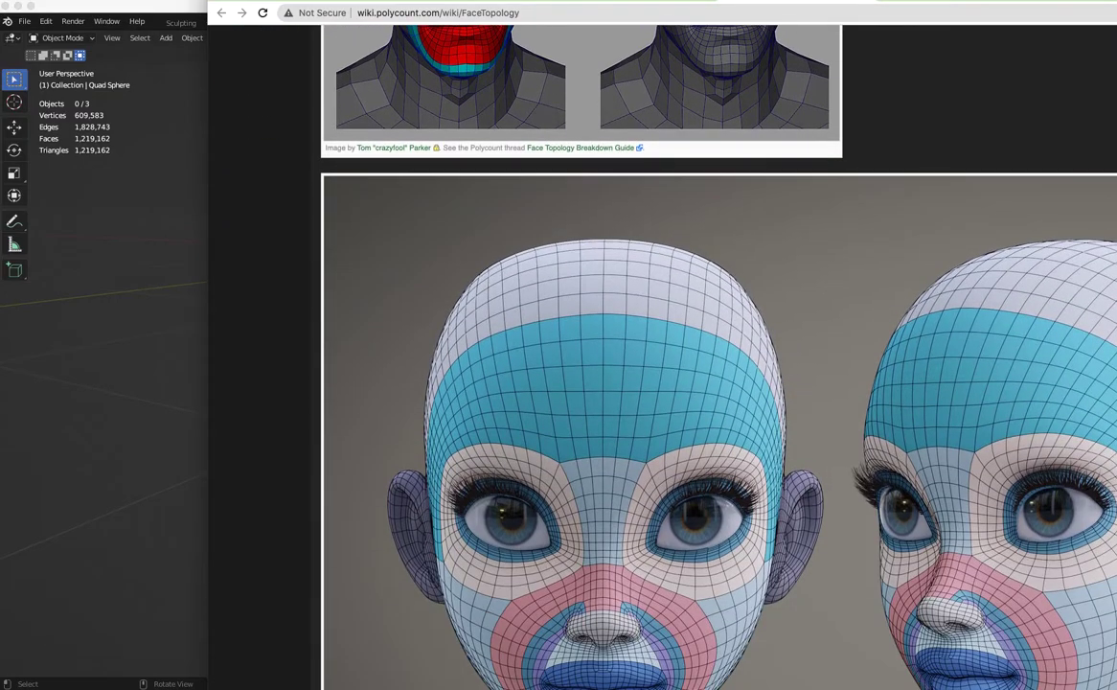
scroll(719, 354, up, 2)
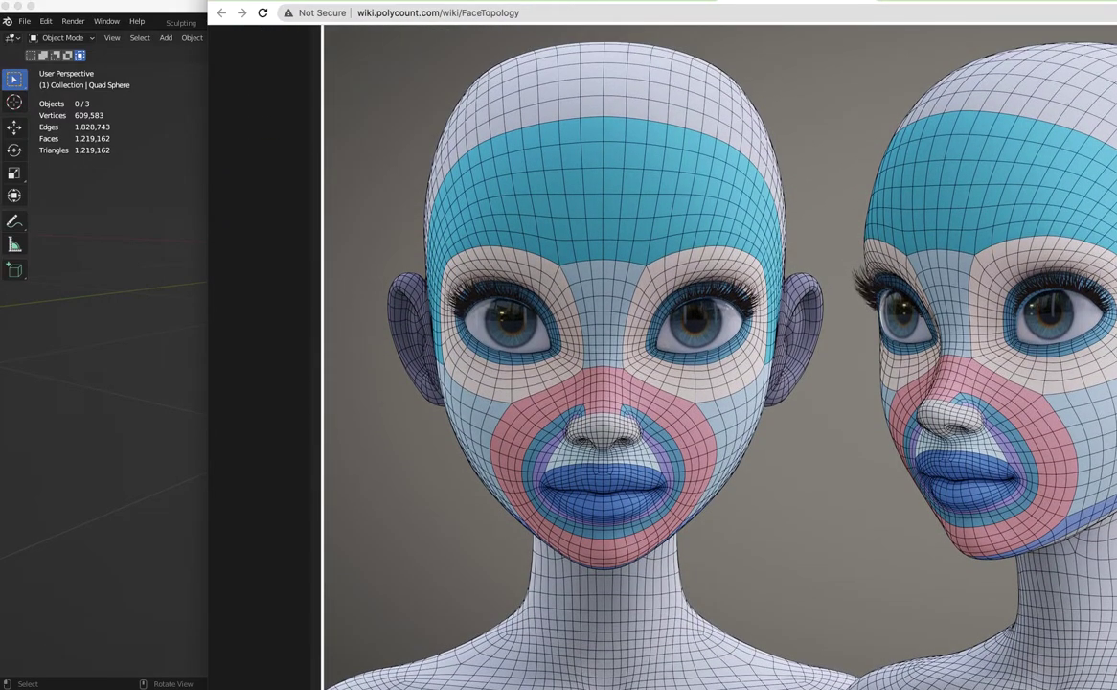
scroll(719, 365, up, 1)
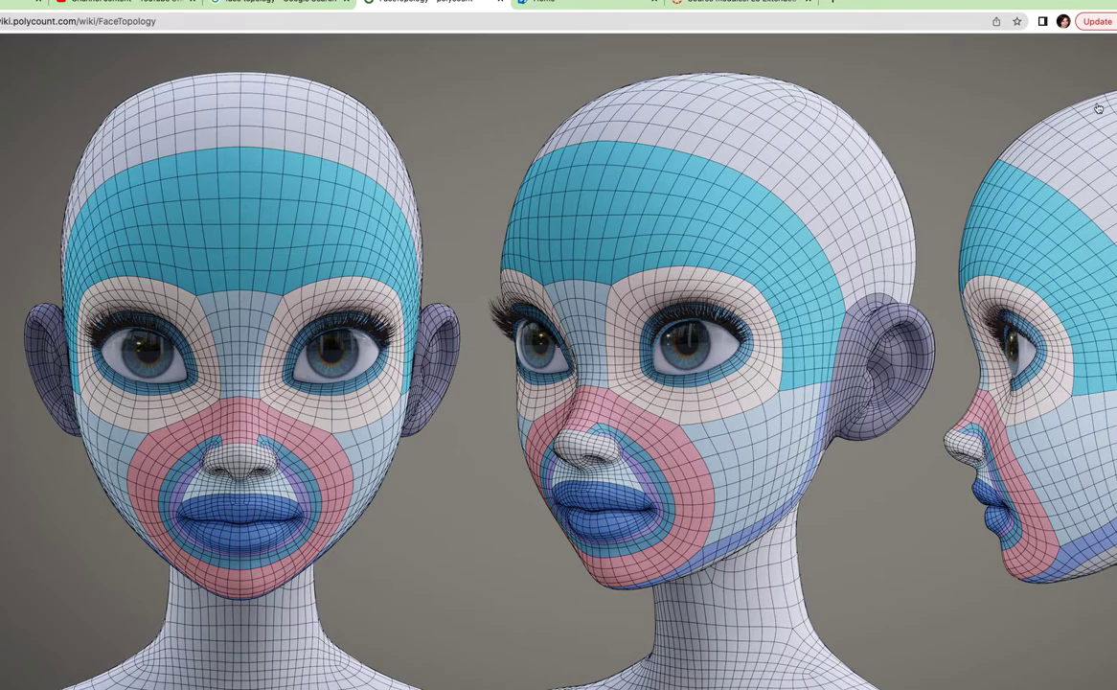
scroll(559, 364, down, 10)
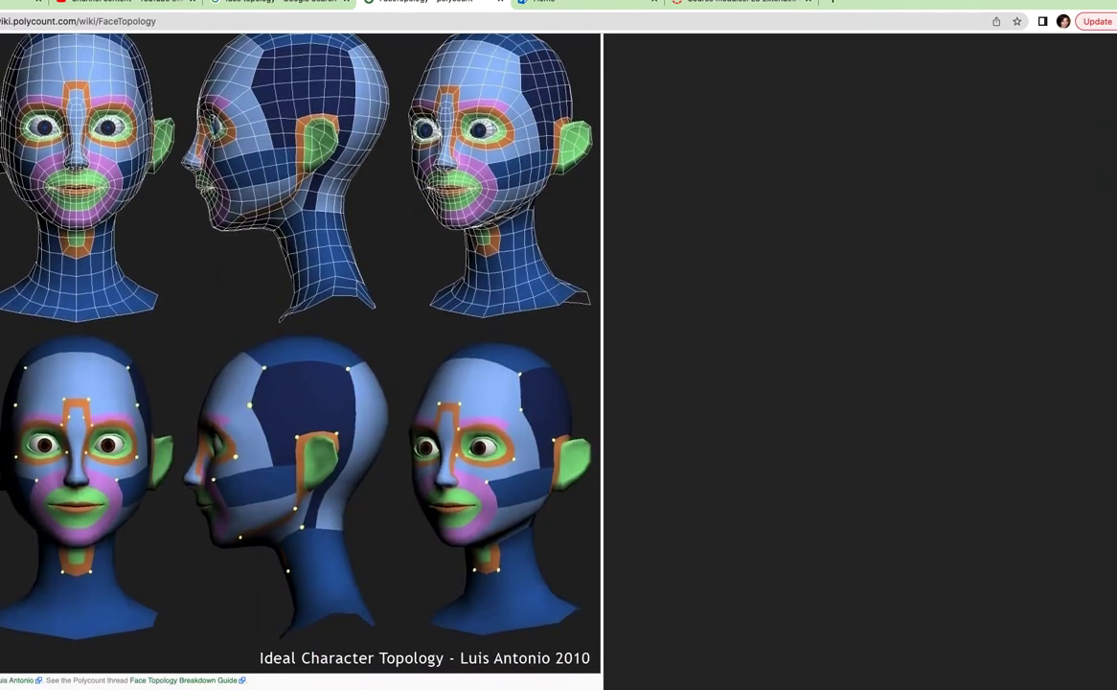
scroll(301, 364, up, 1)
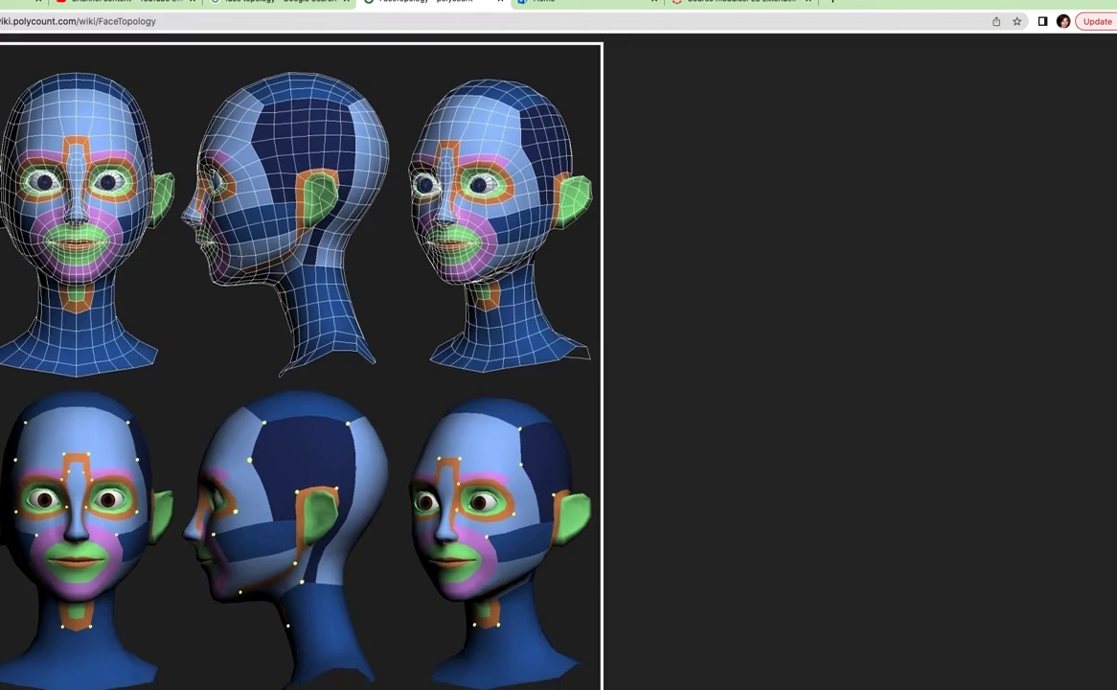
scroll(301, 365, down, 1)
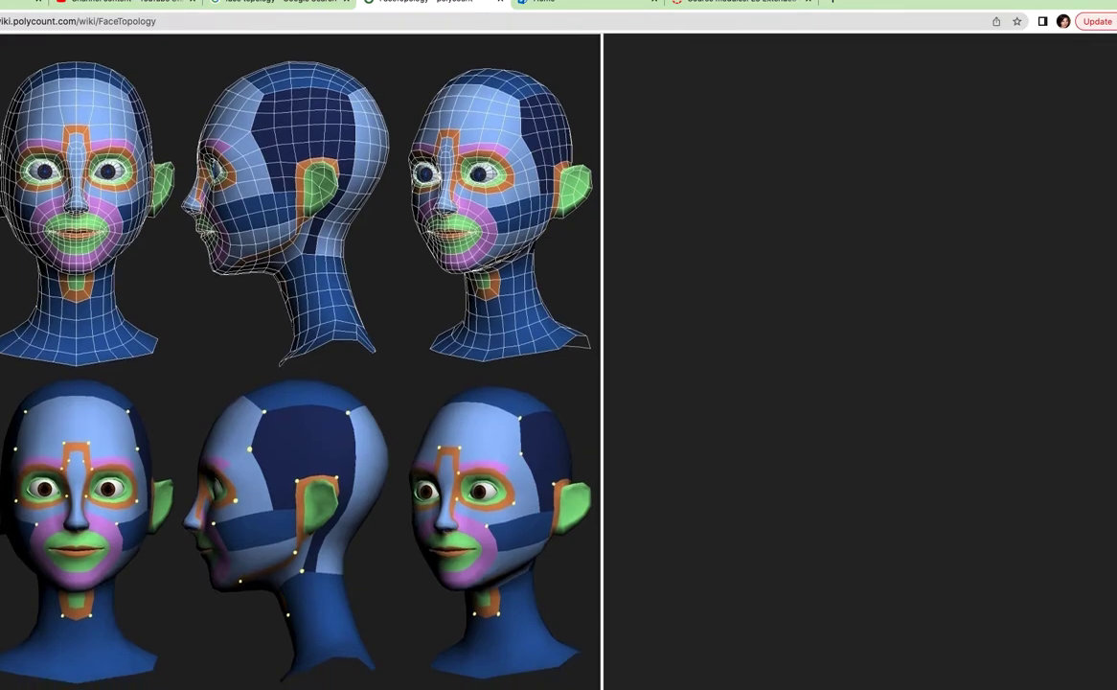
scroll(559, 361, down, 5)
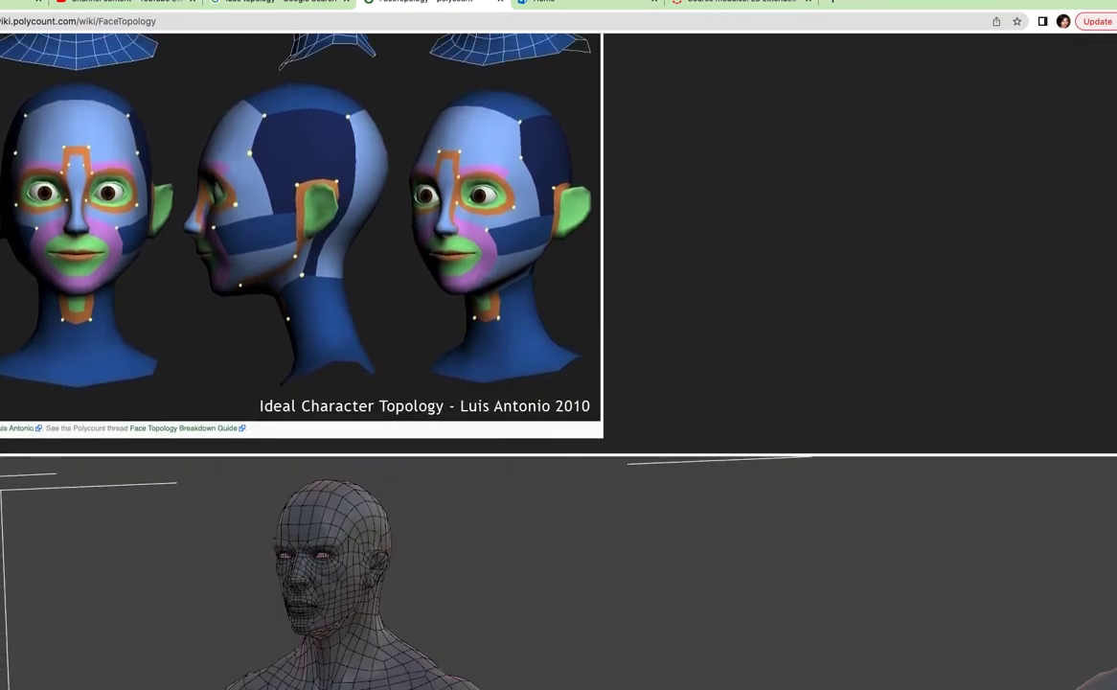
scroll(559, 361, up, 15)
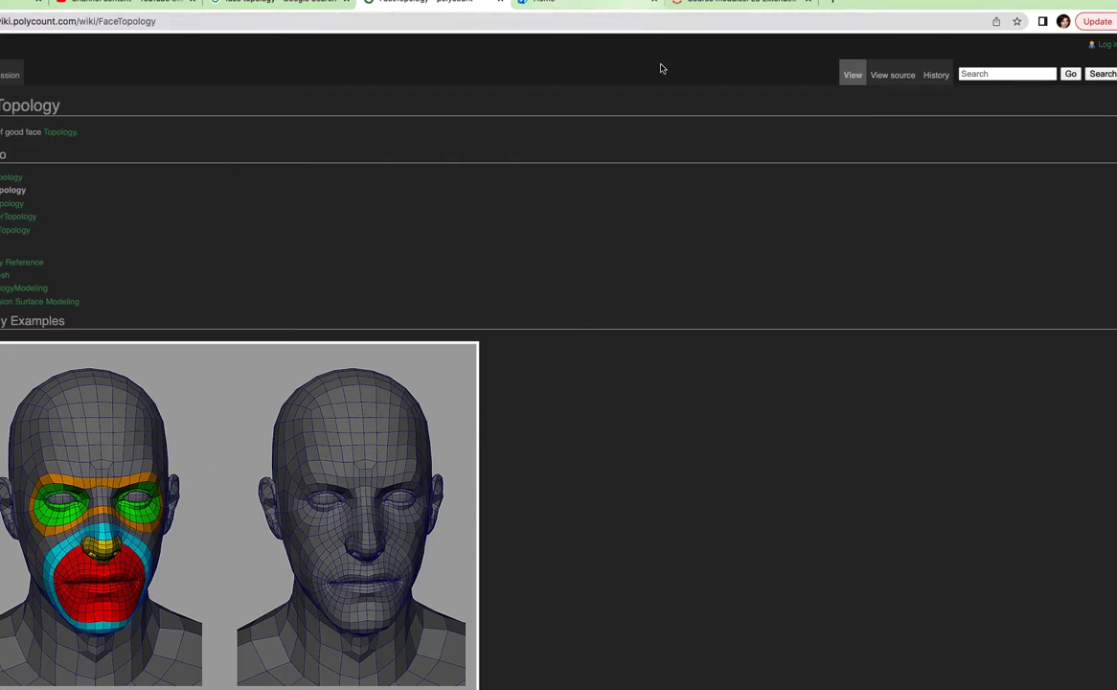
scroll(558, 364, down, 5)
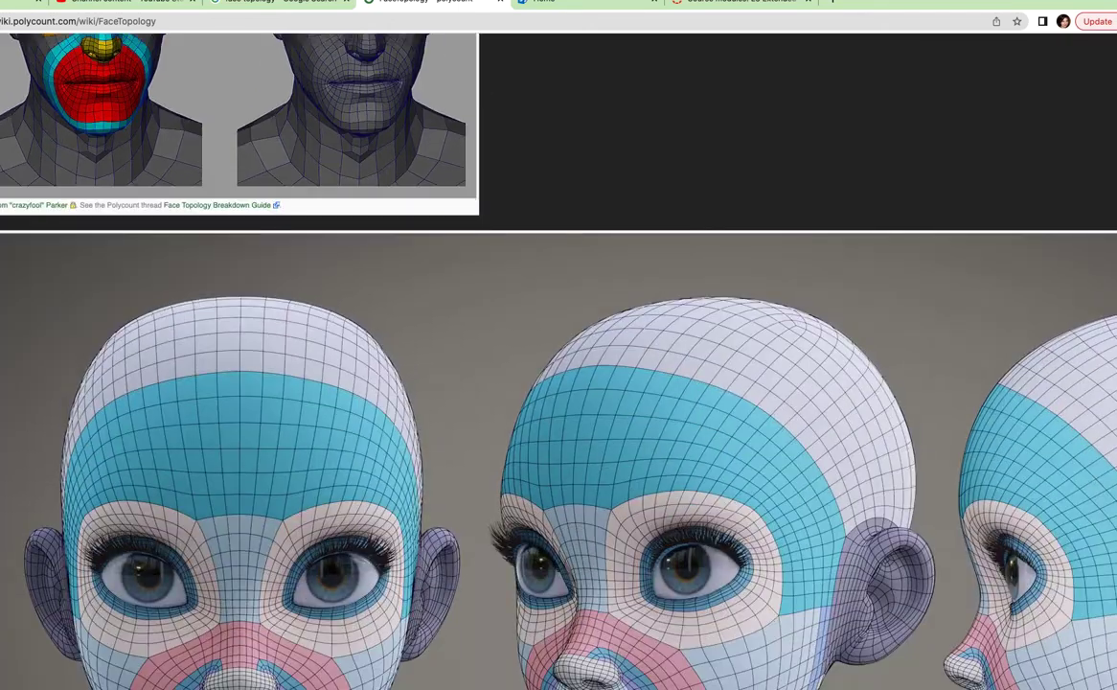
scroll(1039, 180, down, 1)
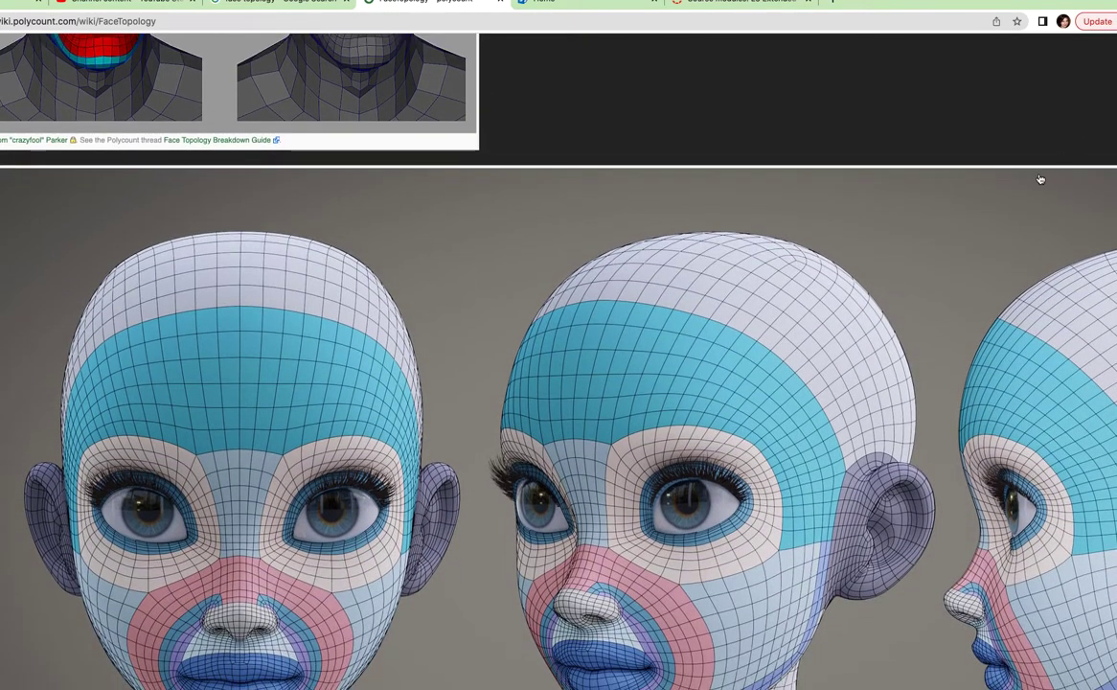
Open the three-view female head topology image at full size and examine its edge flow
click(613, 448)
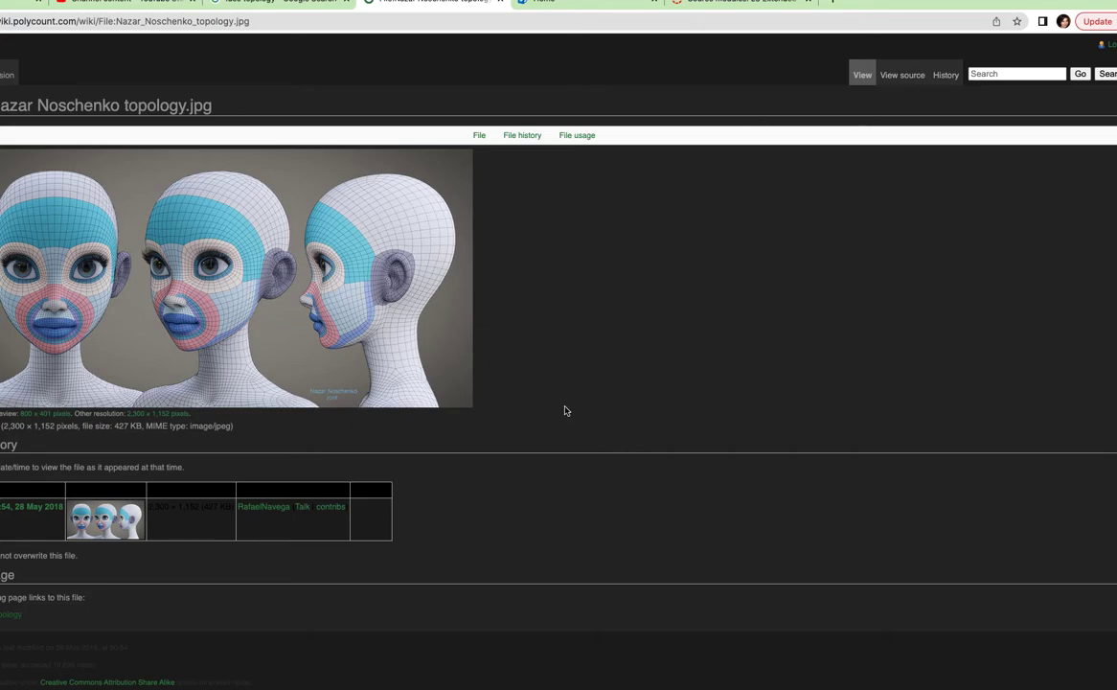
click(244, 296)
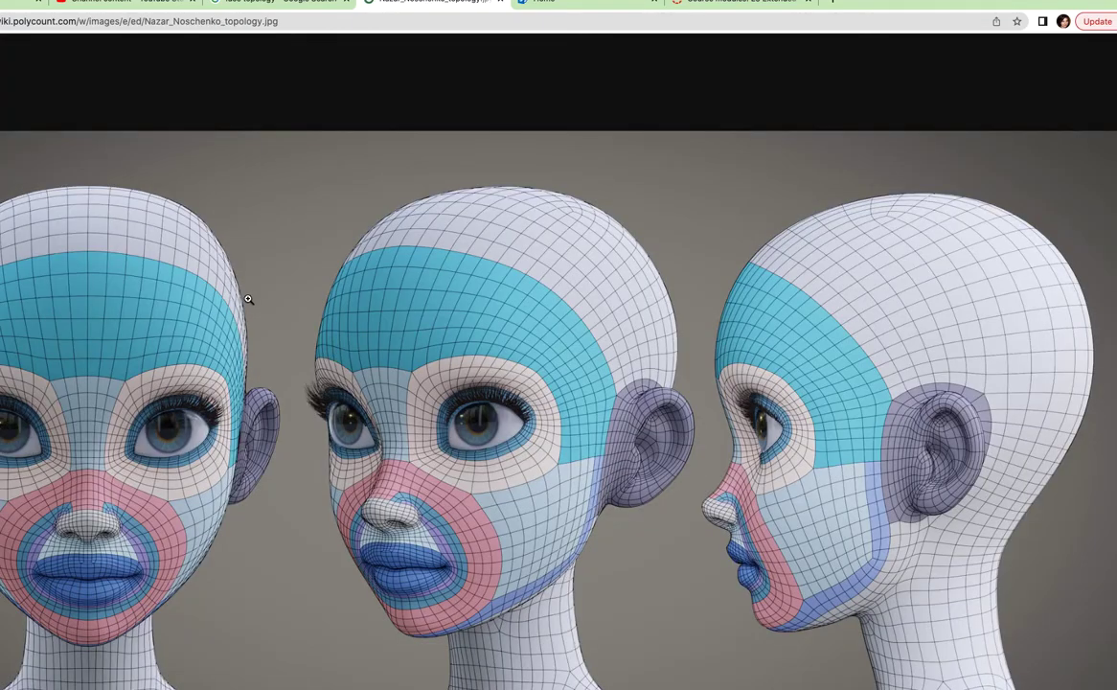
click(411, 371)
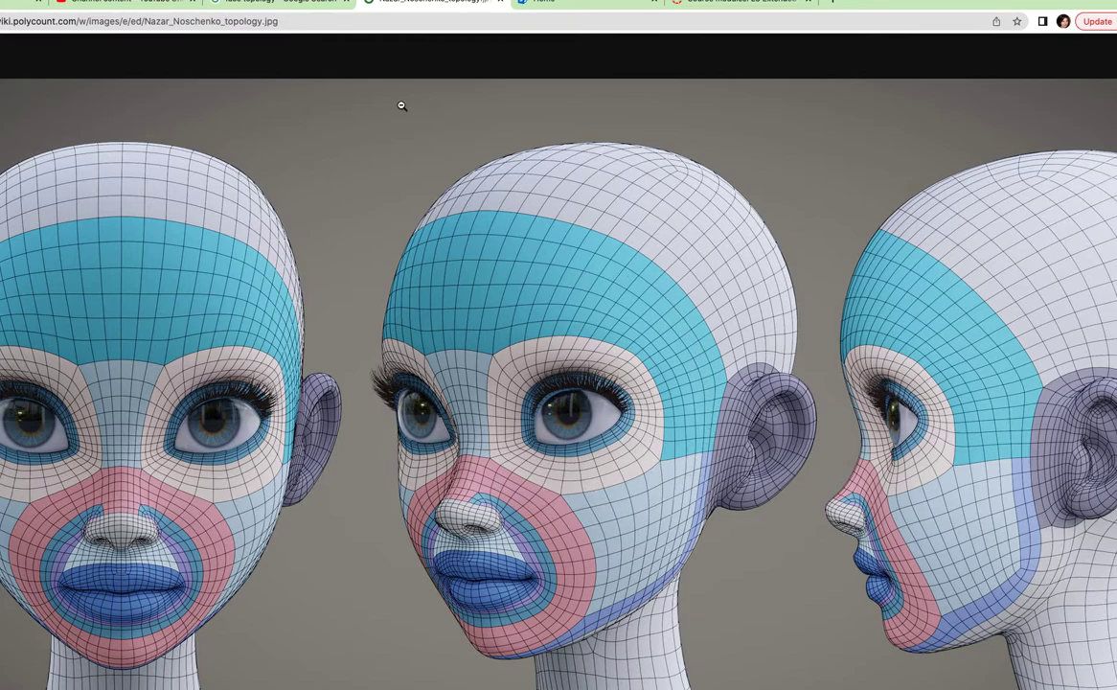
Put the browser windows away and return to the sculpted head in Blender
drag(918, 9, 1116, 110)
click(168, 98)
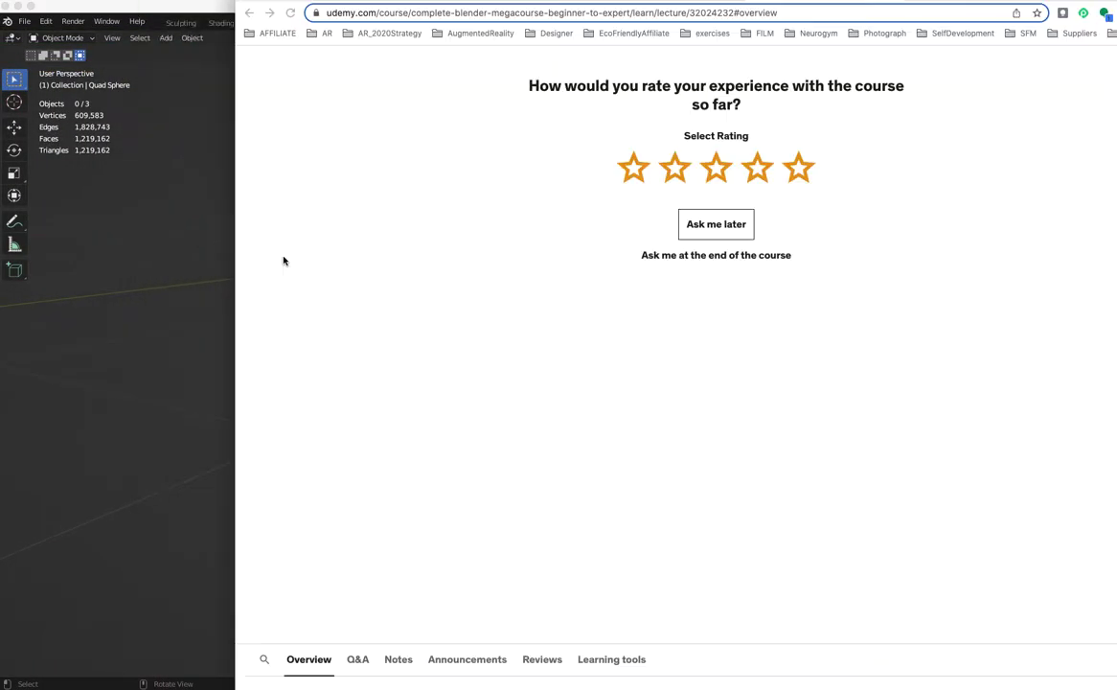
click(206, 40)
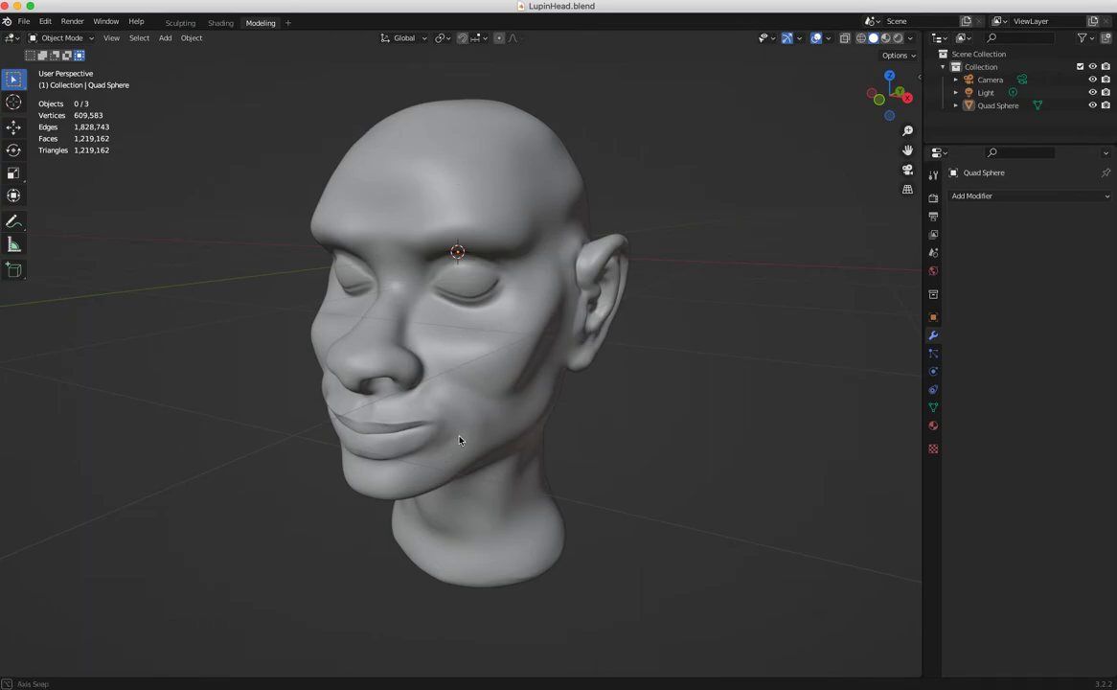
Add a plane mesh to the scene alongside the sculpted head
mouse_move(314, 387)
middle_down()
mouse_move(352, 400)
mouse_move(391, 358)
mouse_move(374, 391)
mouse_move(267, 389)
mouse_move(302, 394)
mouse_move(357, 348)
mouse_move(463, 374)
mouse_move(290, 380)
mouse_move(308, 387)
middle_up()
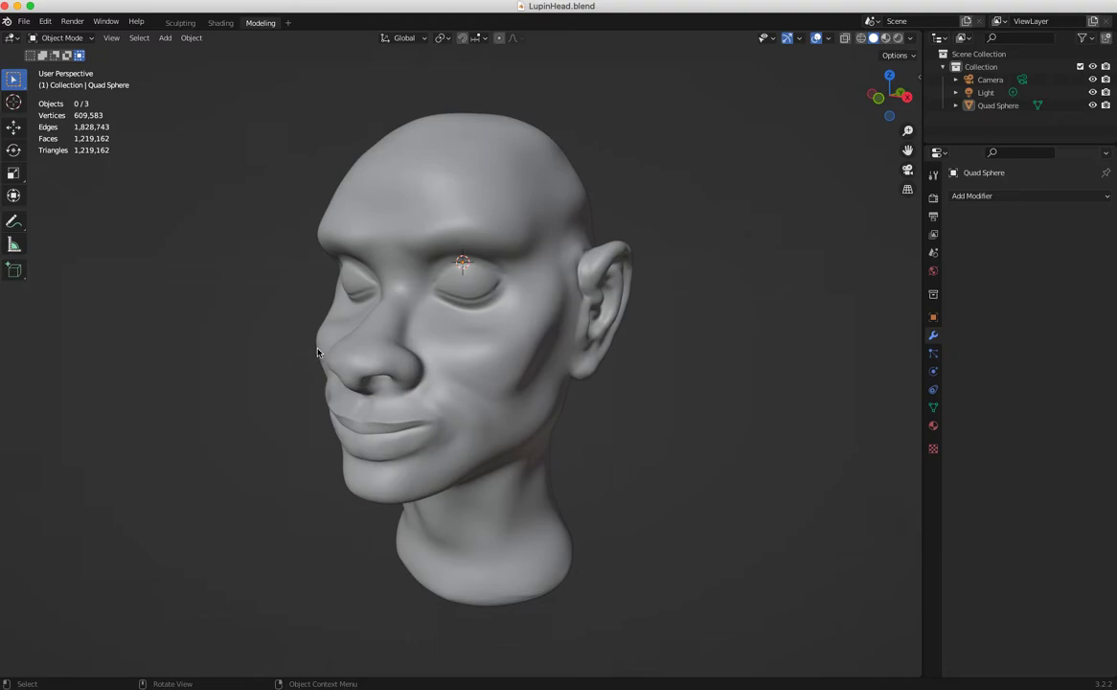
middle_drag(328, 357, 338, 365)
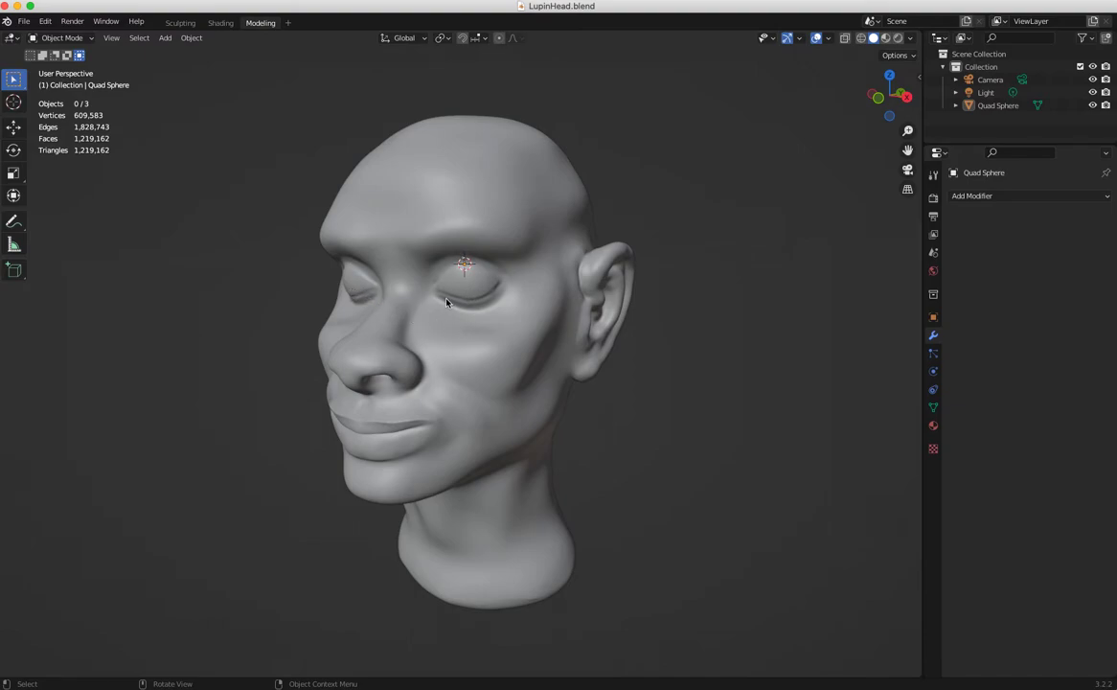
click(190, 37)
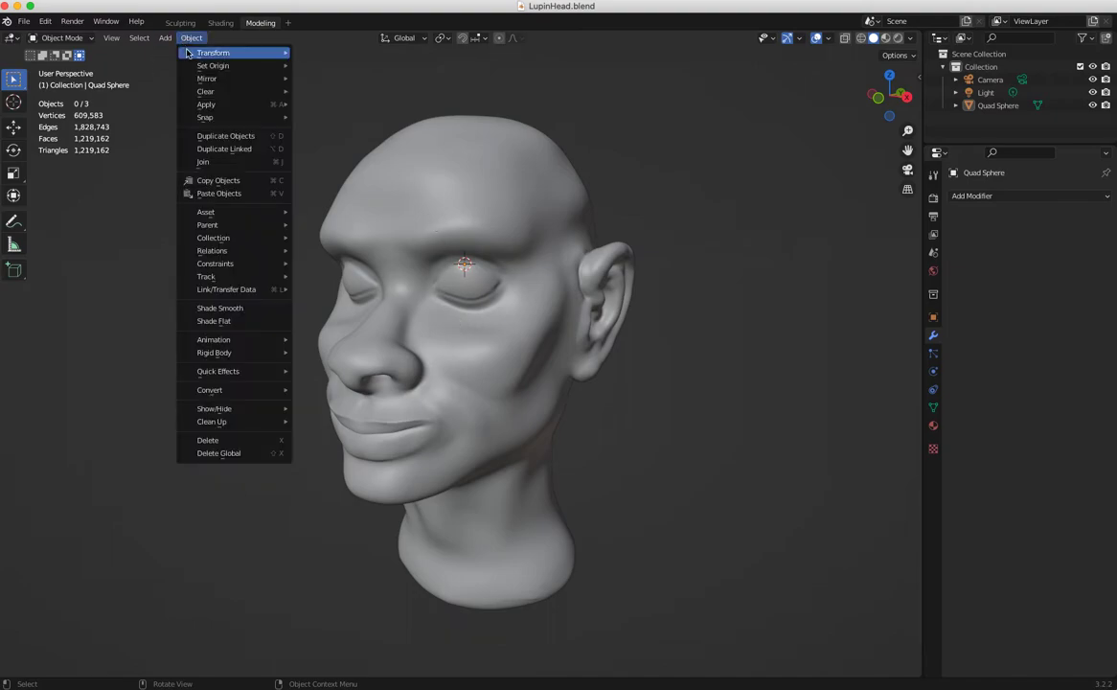
mouse_move(184, 52)
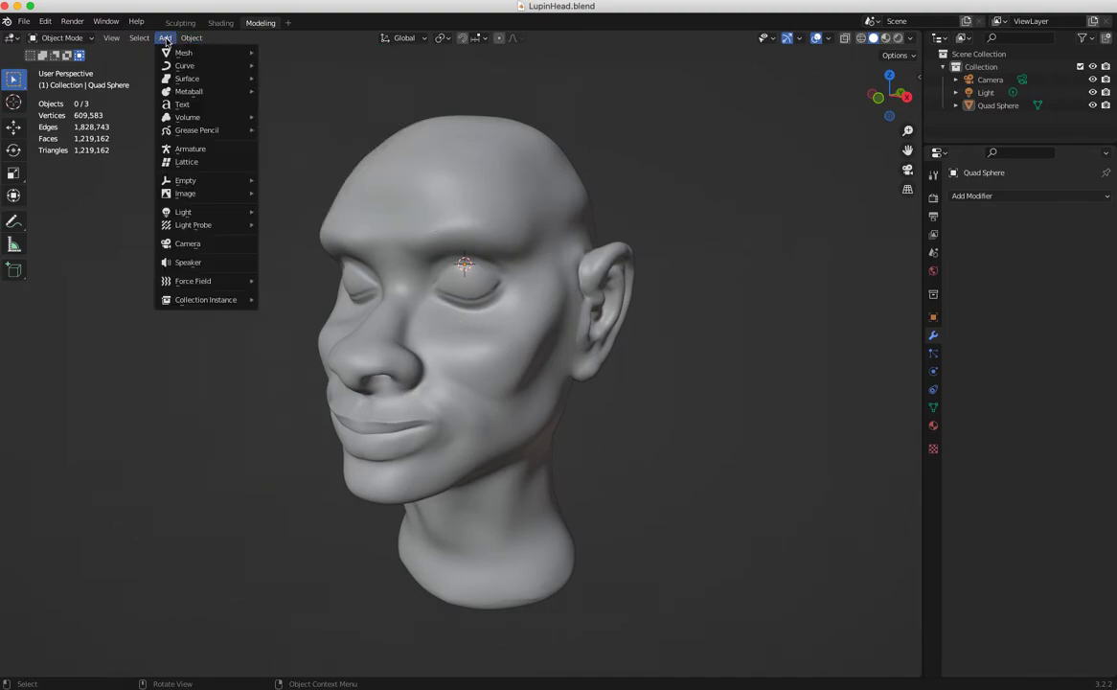
click(165, 39)
click(166, 38)
mouse_move(177, 49)
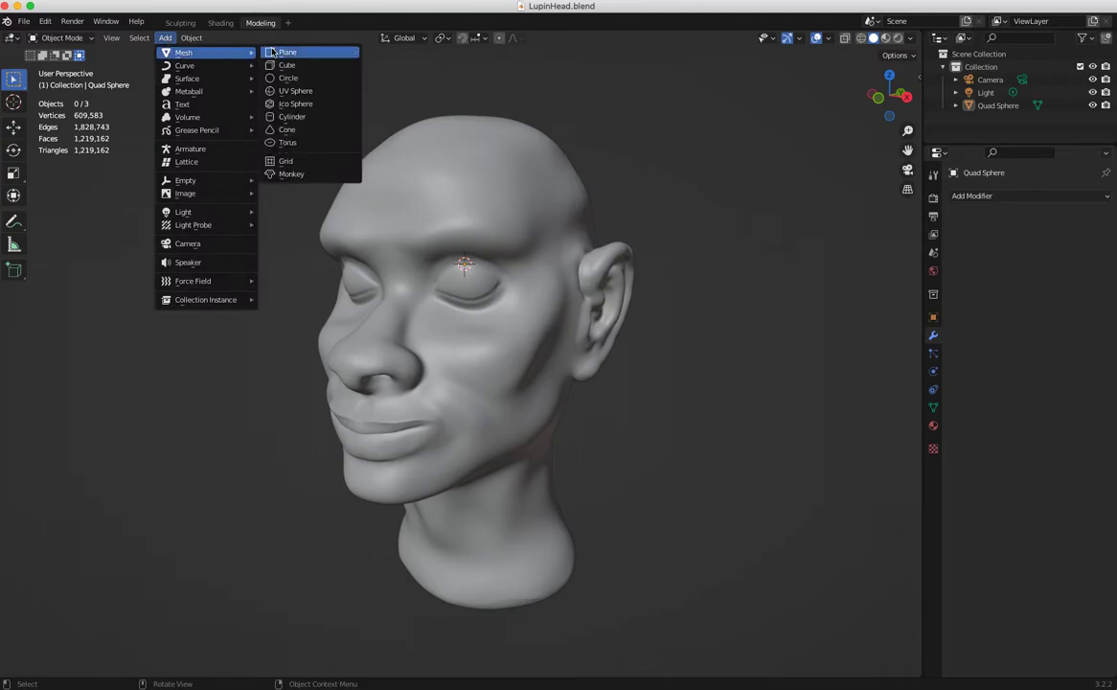
click(280, 50)
Set the new plane's X rotation to 90° in its creation settings so it stands upright
middle_drag(413, 278, 433, 323)
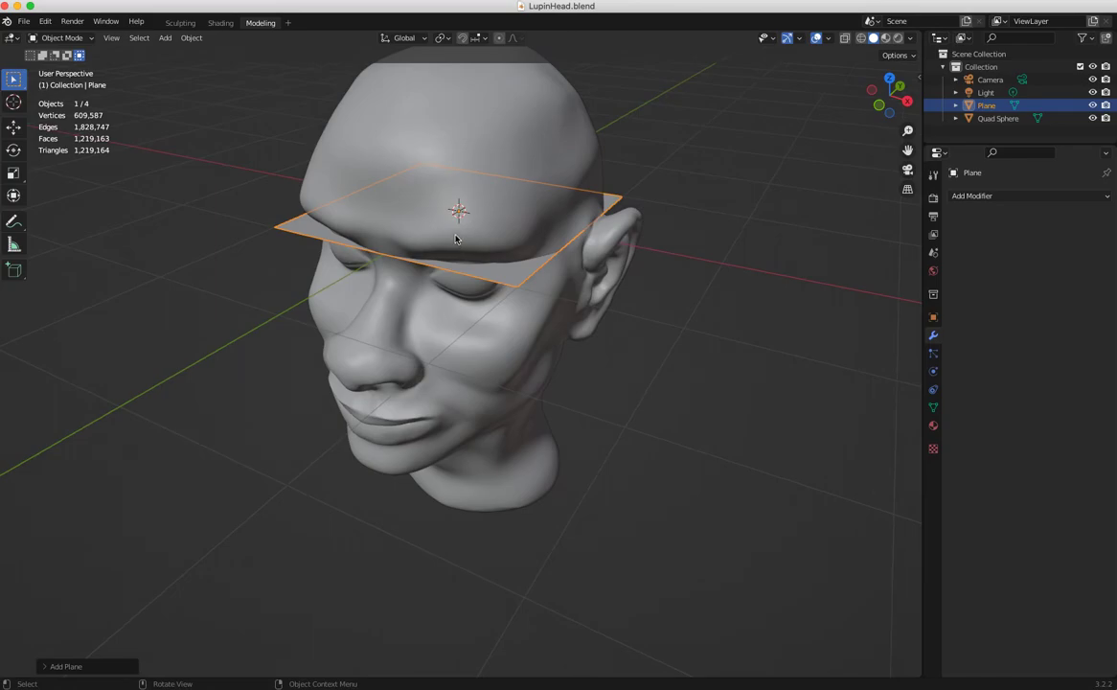
click(48, 666)
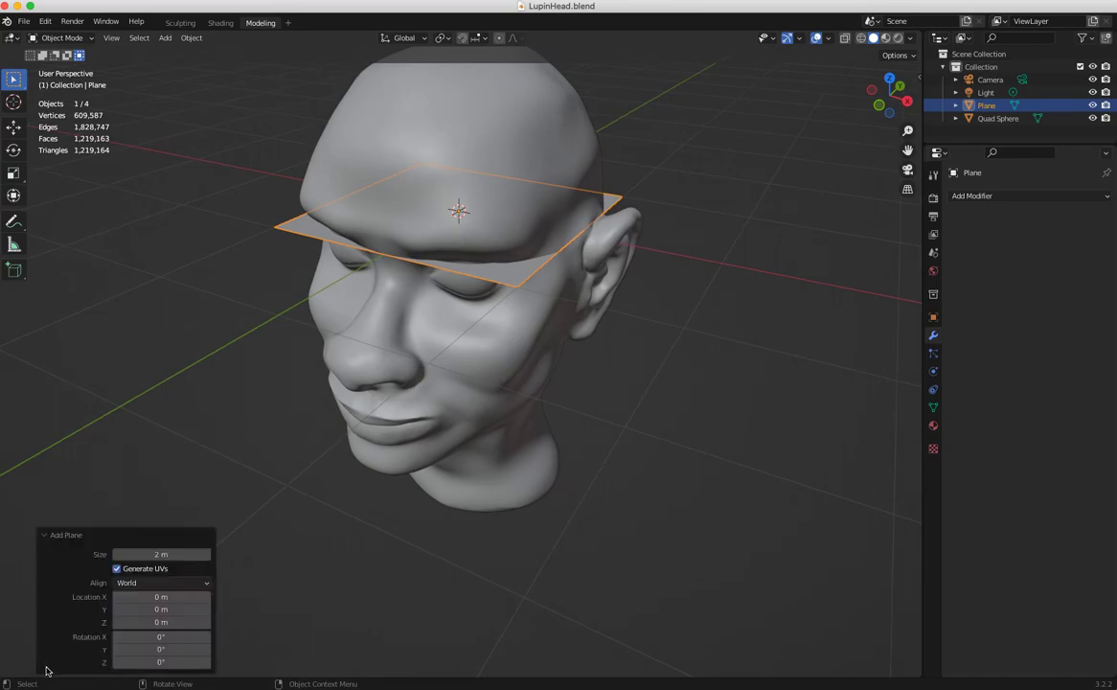
click(148, 636)
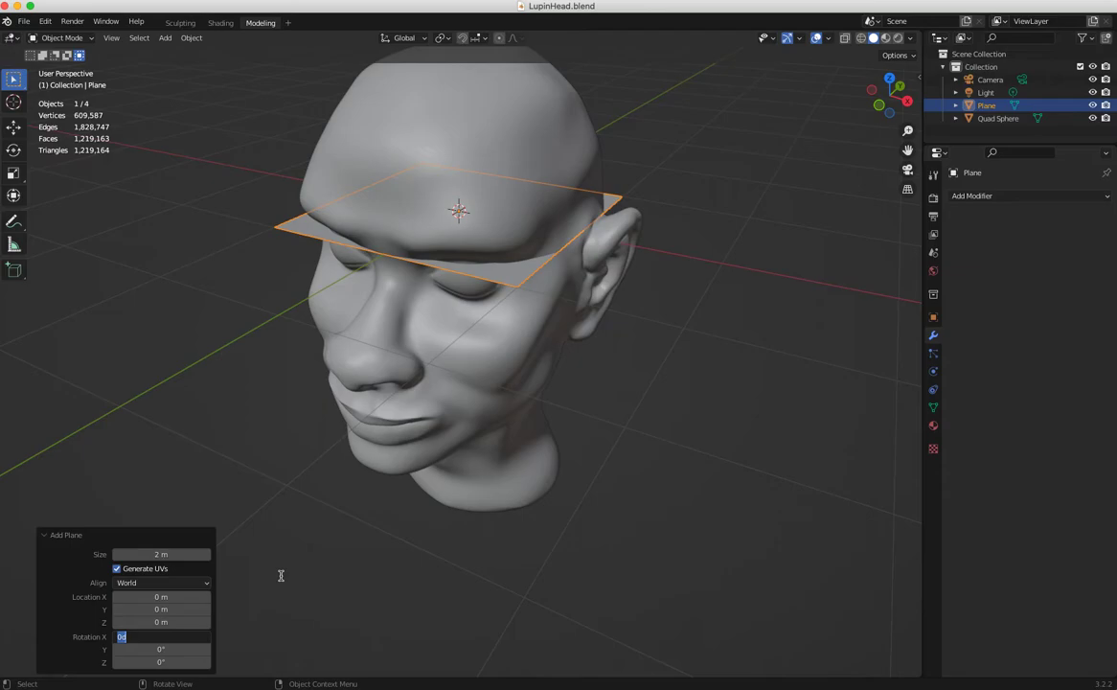
key(Return)
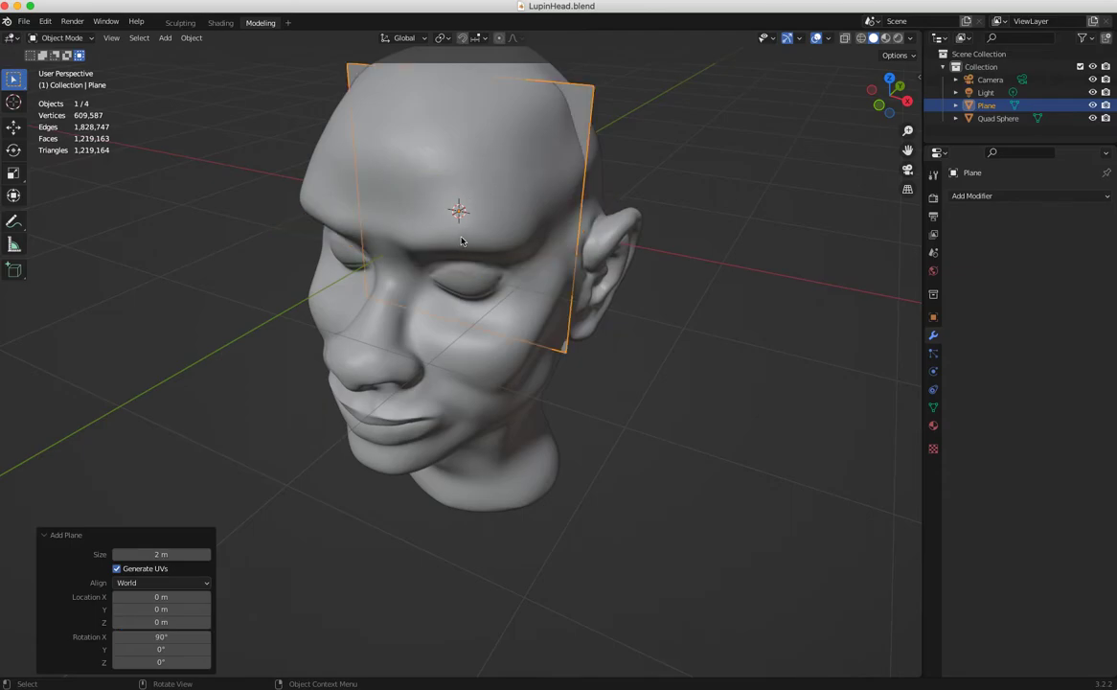
Activate the Move tool and bring the upright plane out in front of the face
key(shift+space)
key(g)
drag(481, 198, 367, 279)
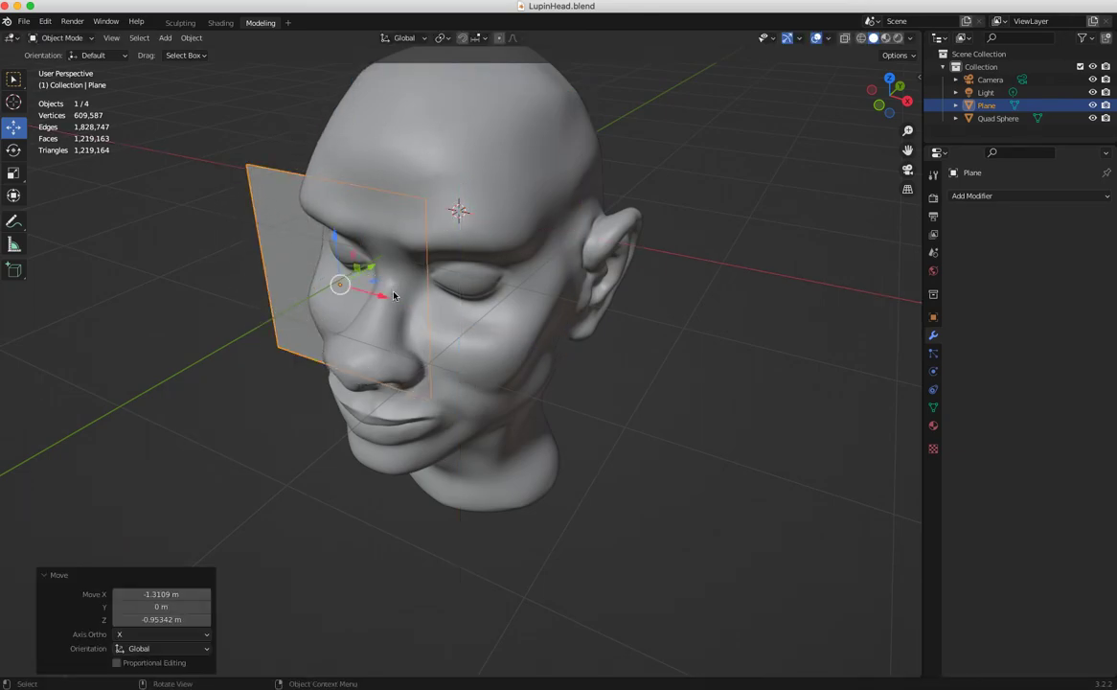
key(ctrl+z)
middle_drag(485, 209, 464, 235)
drag(558, 215, 347, 257)
Scale the plane uniformly by about -0.1 and again by about 0.94 to make a small square
key(shift+space)
key(s)
middle_drag(347, 257, 391, 282)
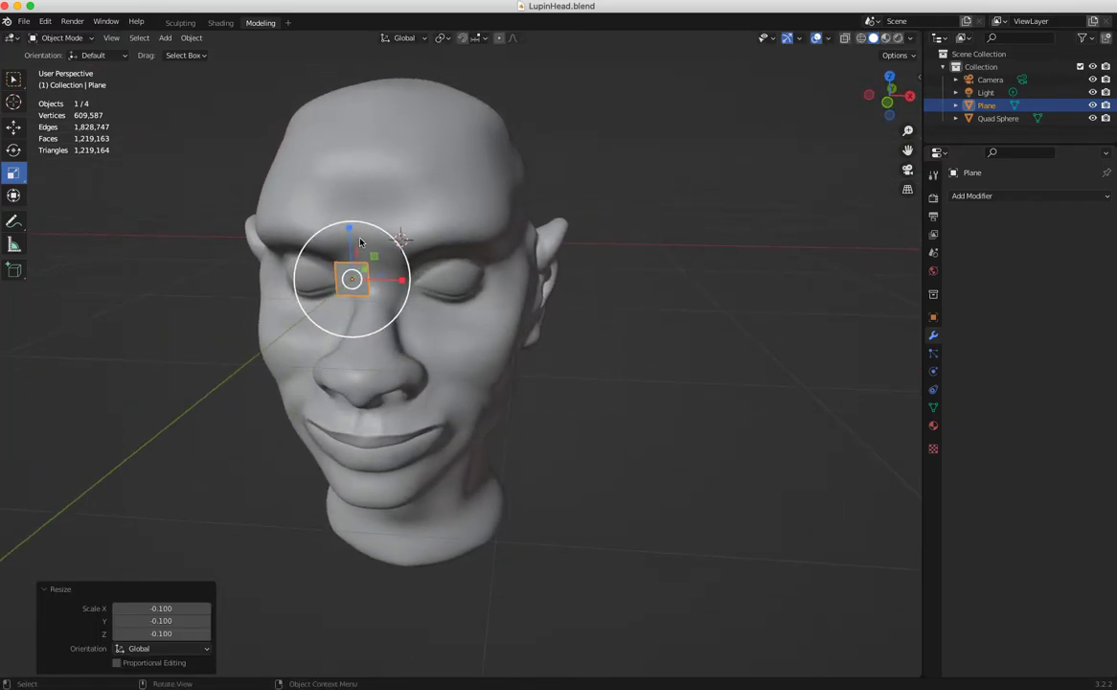
drag(375, 228, 352, 282)
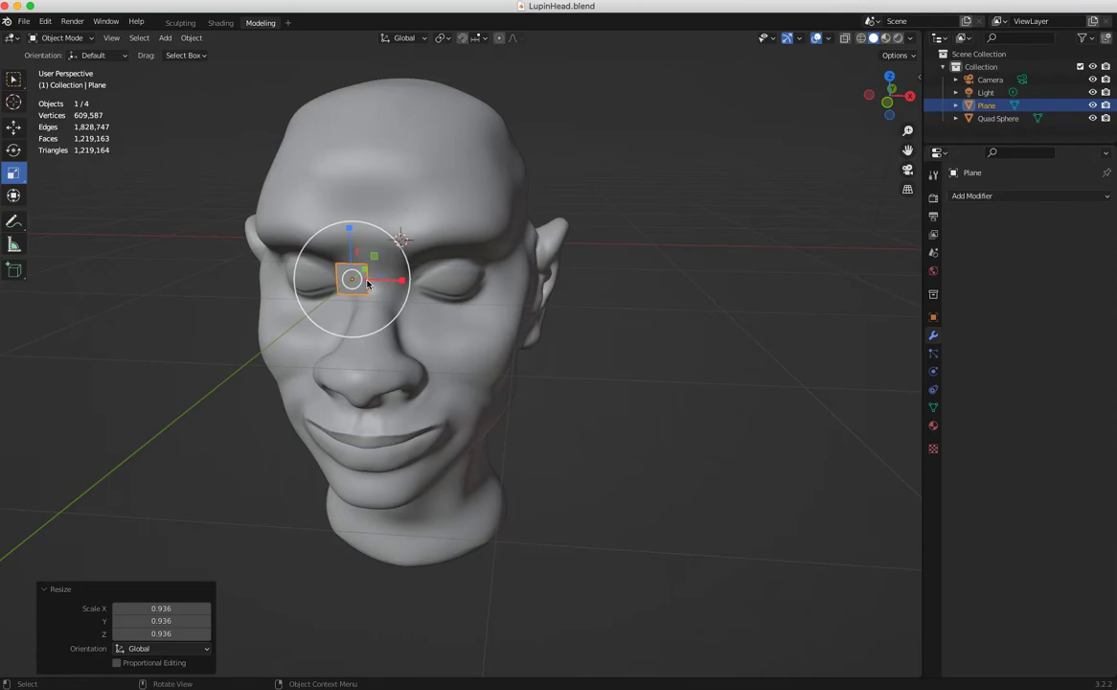
Move the small plane across to the head's left eye, about 0.22 m down in Z and 0.46 m back in Y
key(shift+space)
key(g)
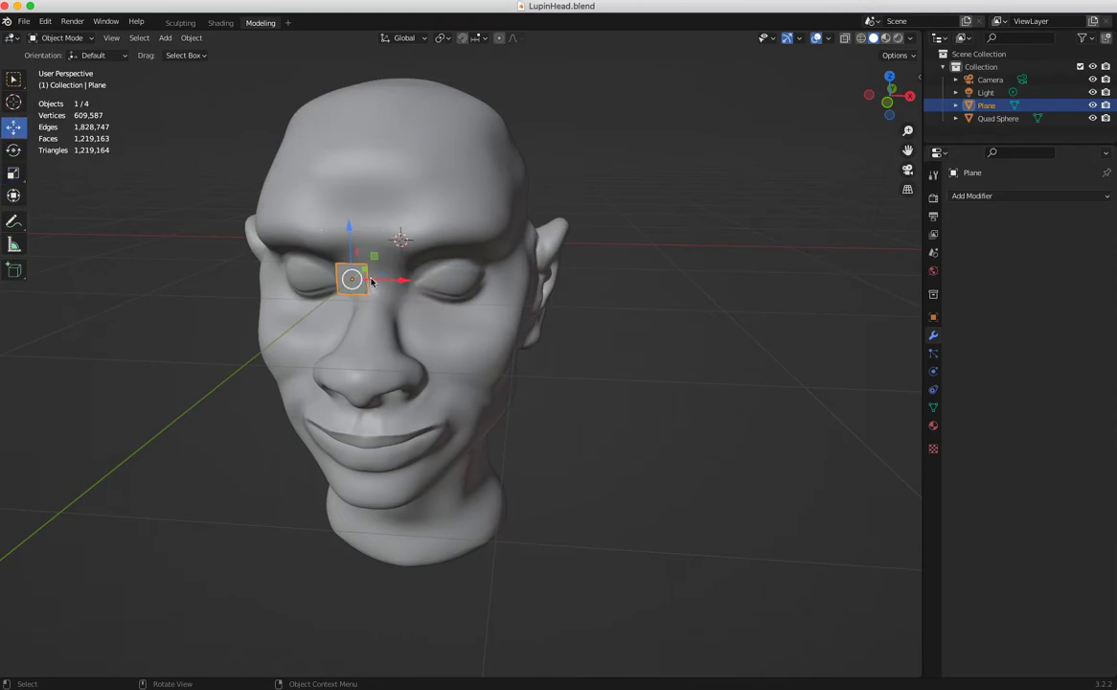
drag(409, 283, 479, 280)
drag(432, 237, 431, 268)
middle_drag(431, 268, 351, 310)
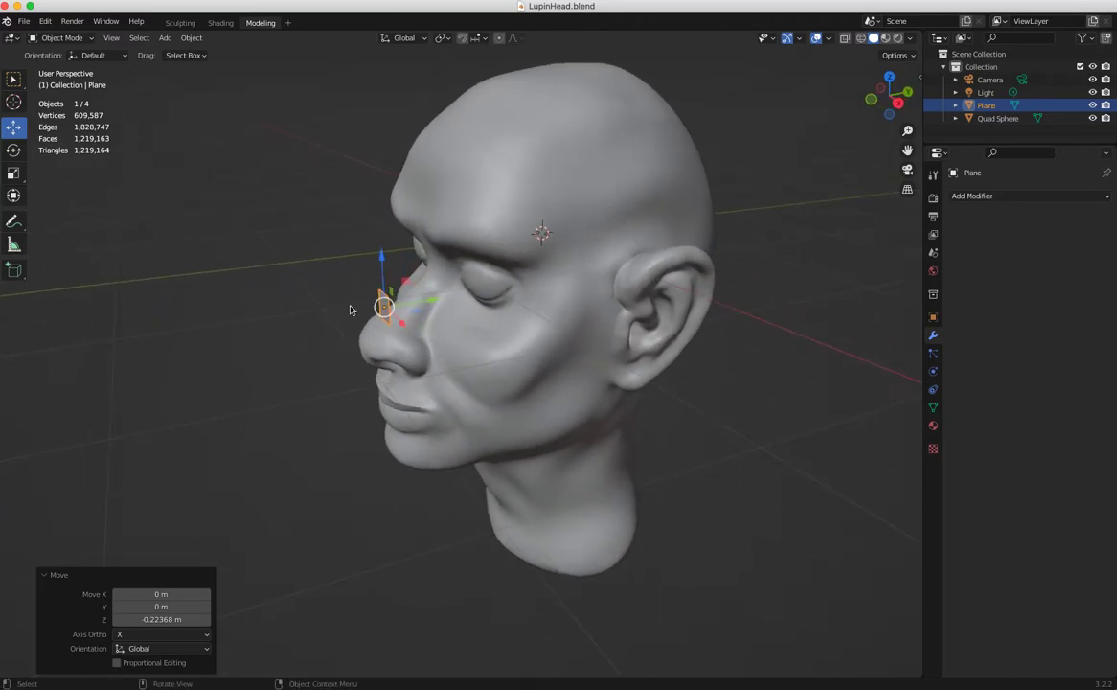
drag(432, 303, 479, 299)
middle_drag(479, 299, 573, 314)
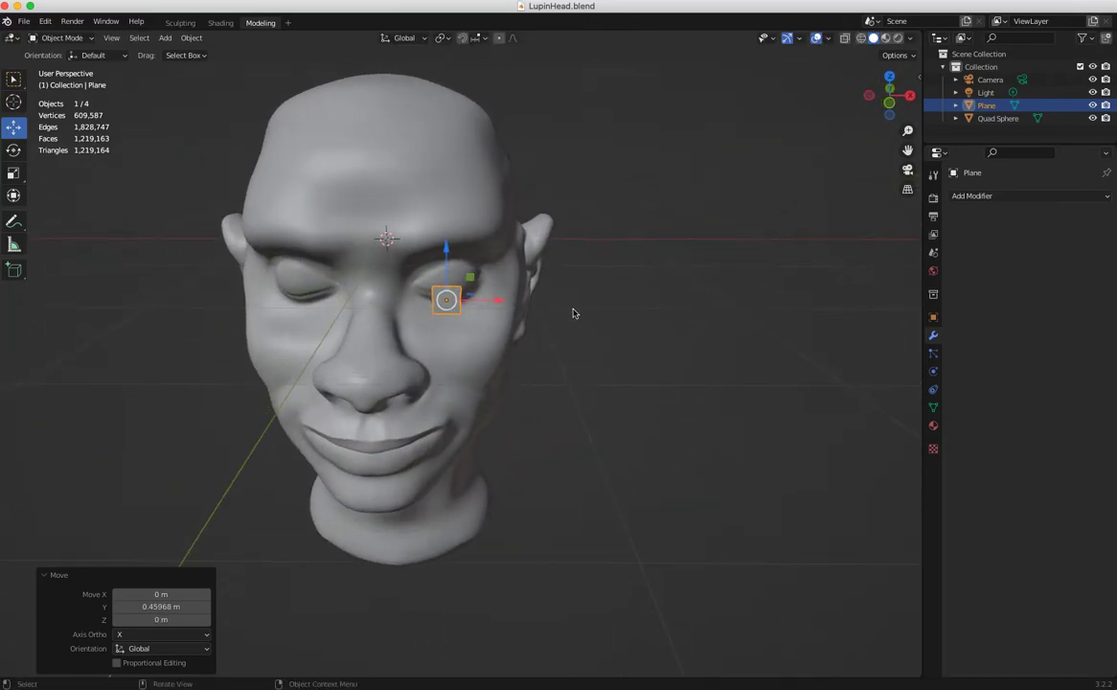
Lower the plane to the cheek beside the nose and shift it about -0.095 m in X
drag(446, 255, 447, 278)
middle_drag(446, 278, 347, 310)
drag(468, 329, 459, 325)
middle_drag(459, 325, 568, 346)
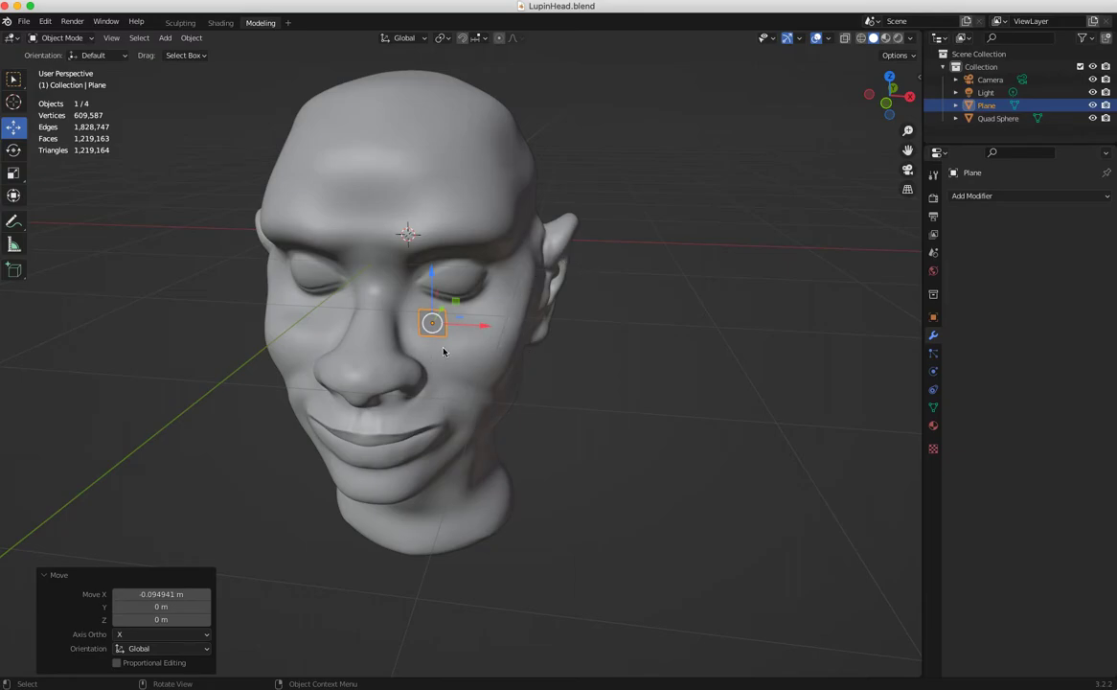
middle_drag(436, 405, 399, 387)
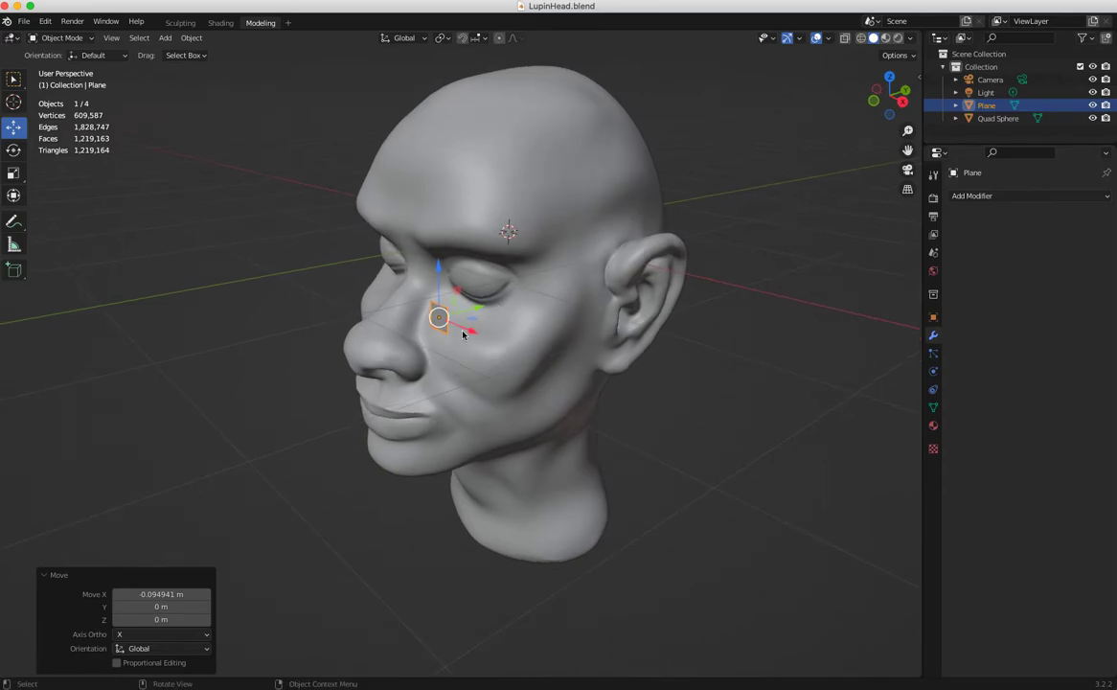
Set snapping to Face with Project Individual Elements and Backface Culling enabled
click(486, 41)
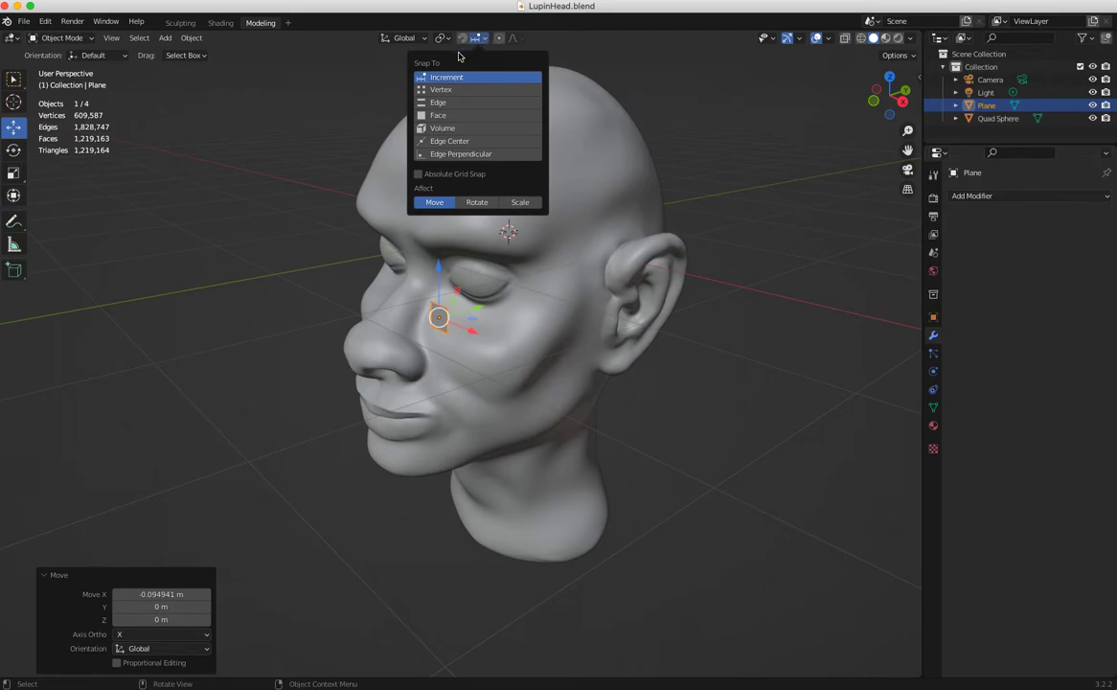
click(426, 115)
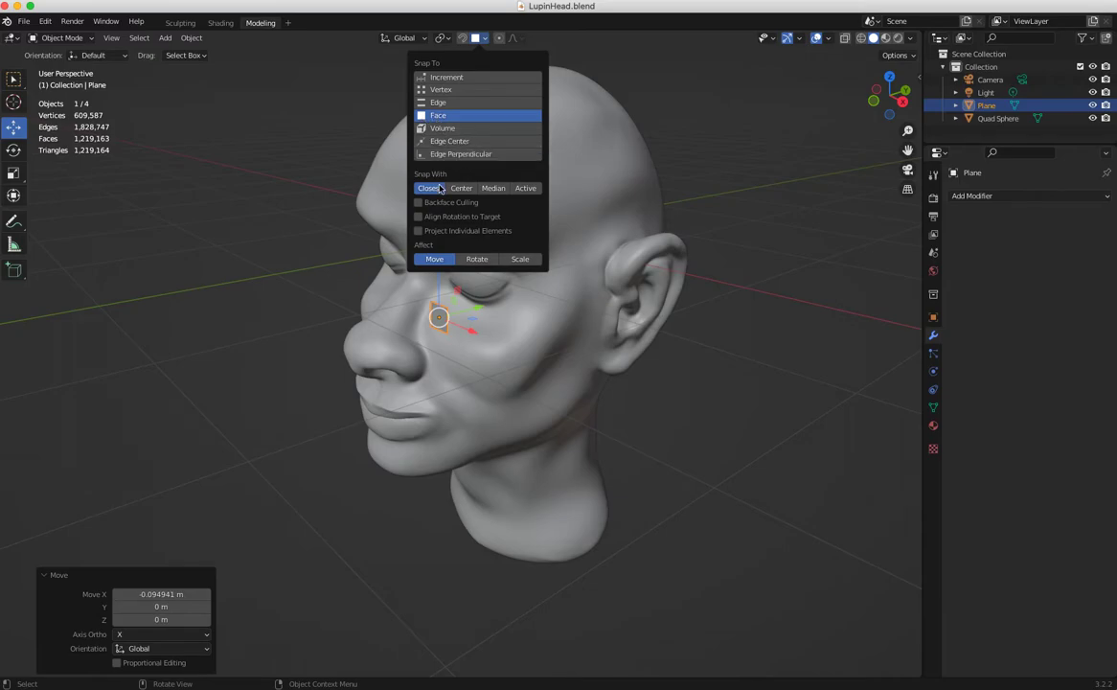
click(418, 232)
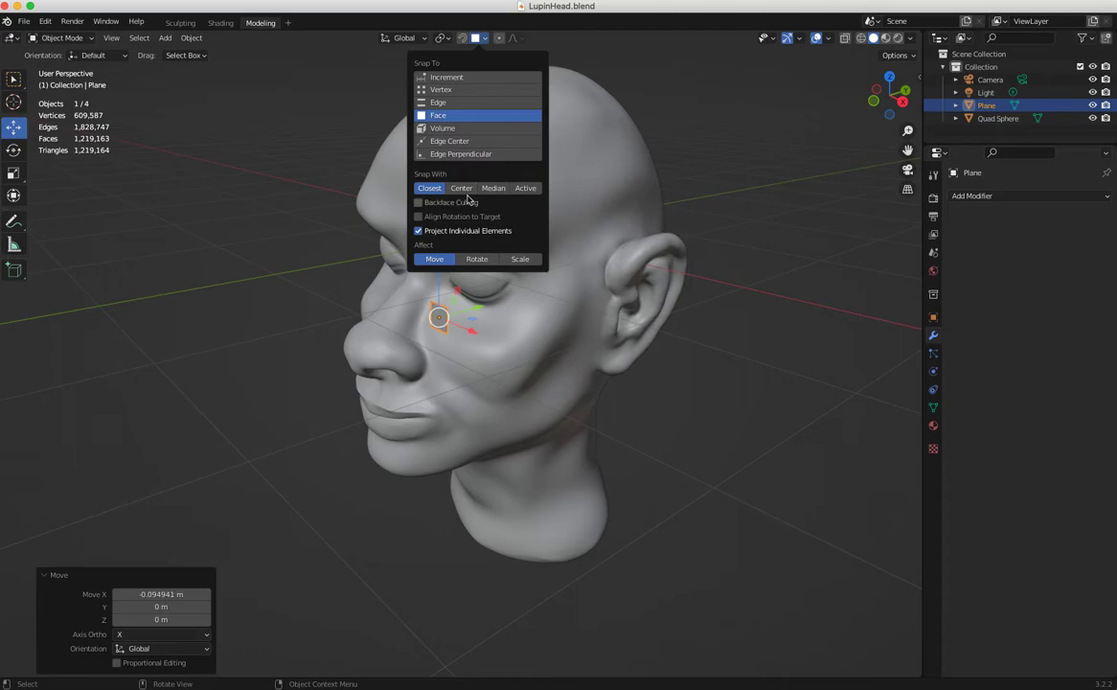
click(419, 204)
click(322, 247)
Put the plane into Edit Mode with vertex selection and move its upper corners onto the face below the left eye
click(60, 38)
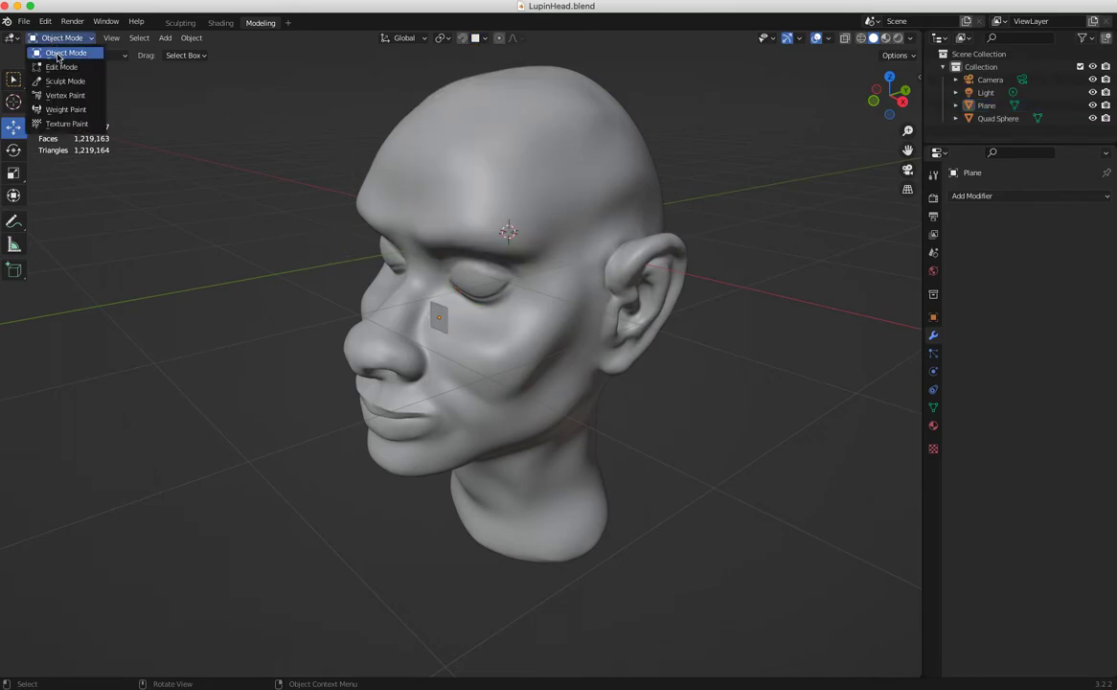
click(61, 67)
key(1)
click(446, 319)
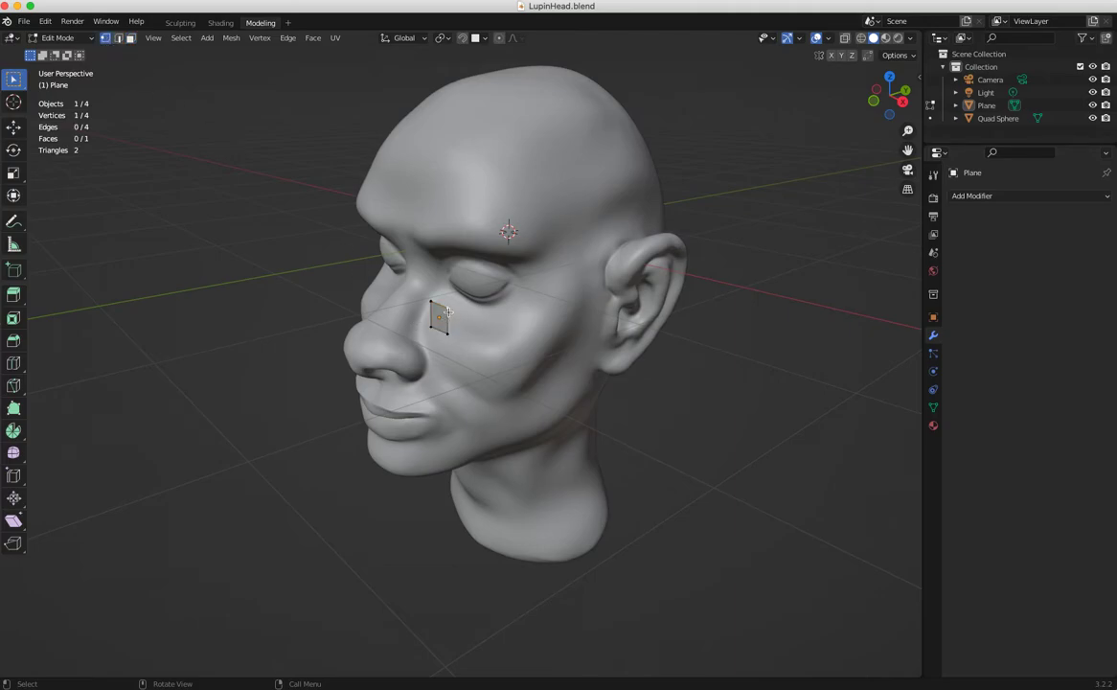
key(shift+space)
key(g)
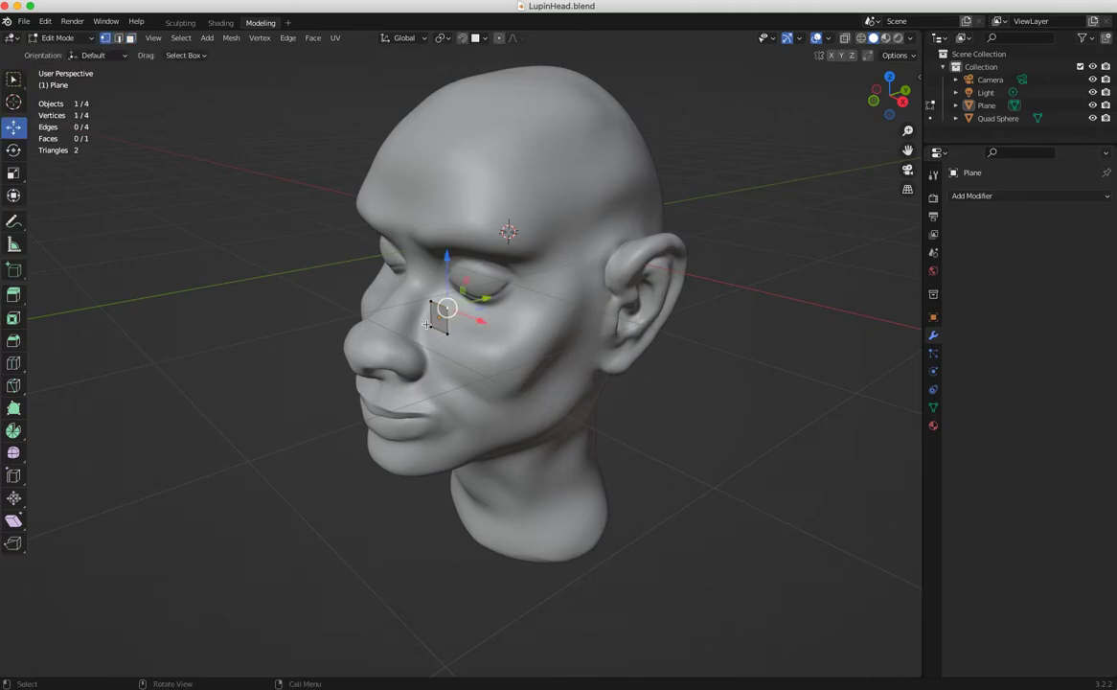
scroll(427, 324, up, 6)
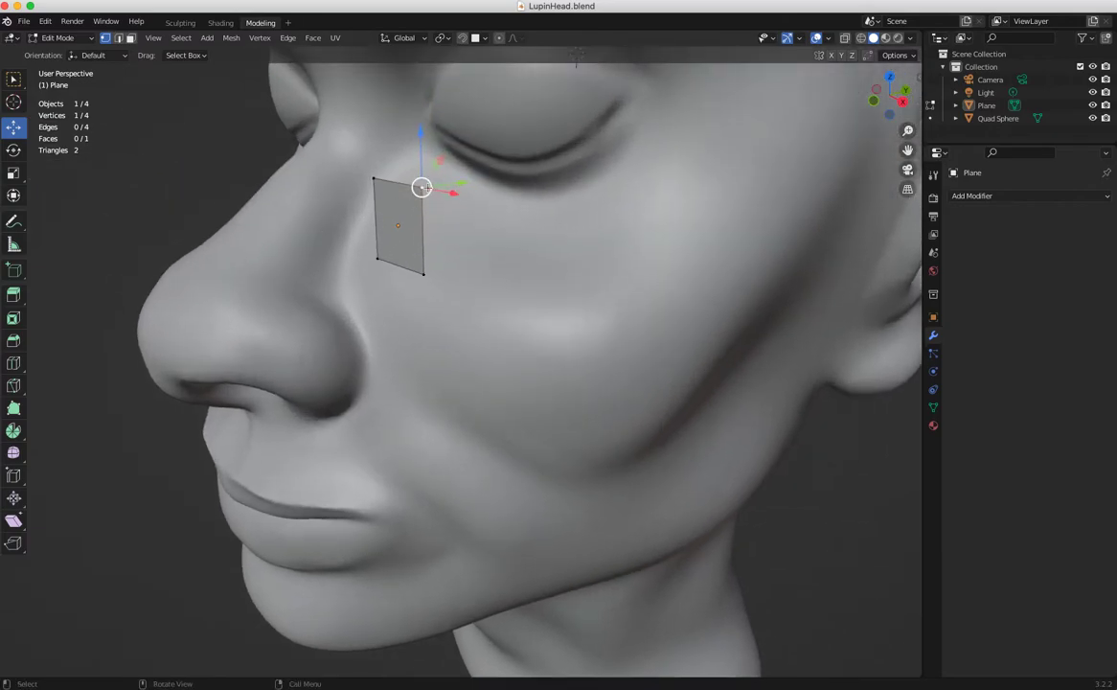
mouse_move(421, 187)
mouse_down()
mouse_move(430, 205)
mouse_move(458, 198)
mouse_move(402, 177)
mouse_up()
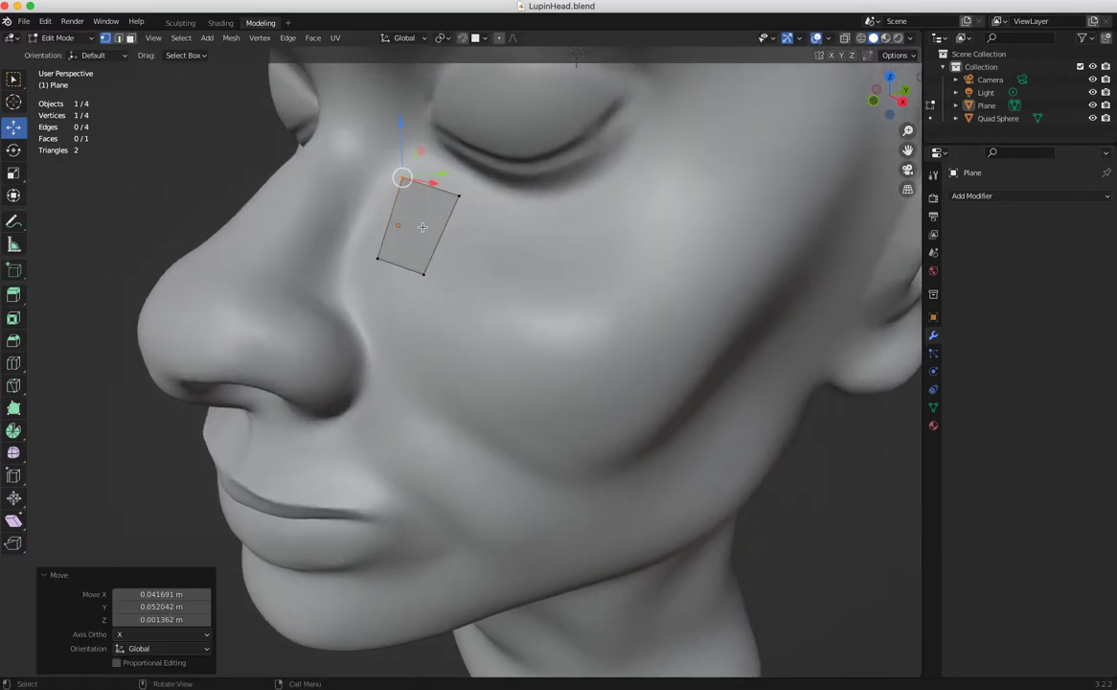
Move the plane's lower outer corner outward along the cheek surface
click(425, 274)
drag(425, 274, 451, 277)
middle_drag(451, 277, 465, 204)
Adjust the plane's upper corners so the quad lies on the cheek below the left eye, and clear the vertex selection
click(469, 196)
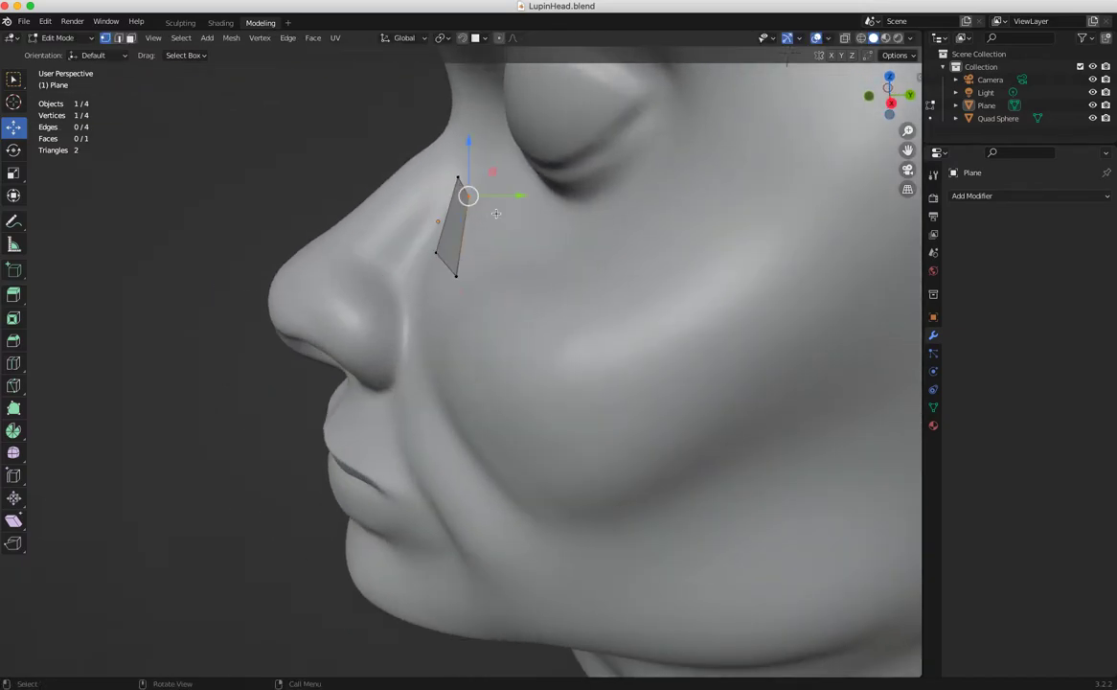
mouse_move(468, 196)
mouse_down()
mouse_move(518, 227)
mouse_move(482, 184)
mouse_up()
click(459, 179)
middle_drag(482, 184, 533, 284)
scroll(534, 283, down, 2)
middle_drag(565, 326, 670, 393)
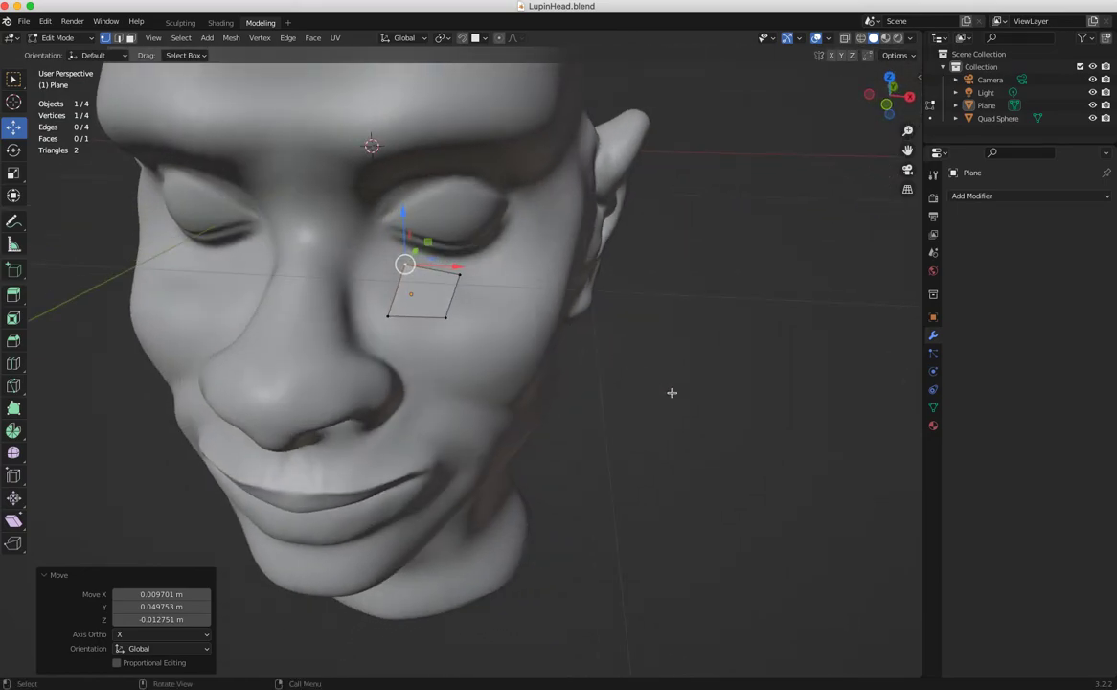
click(596, 376)
middle_drag(597, 376, 494, 307)
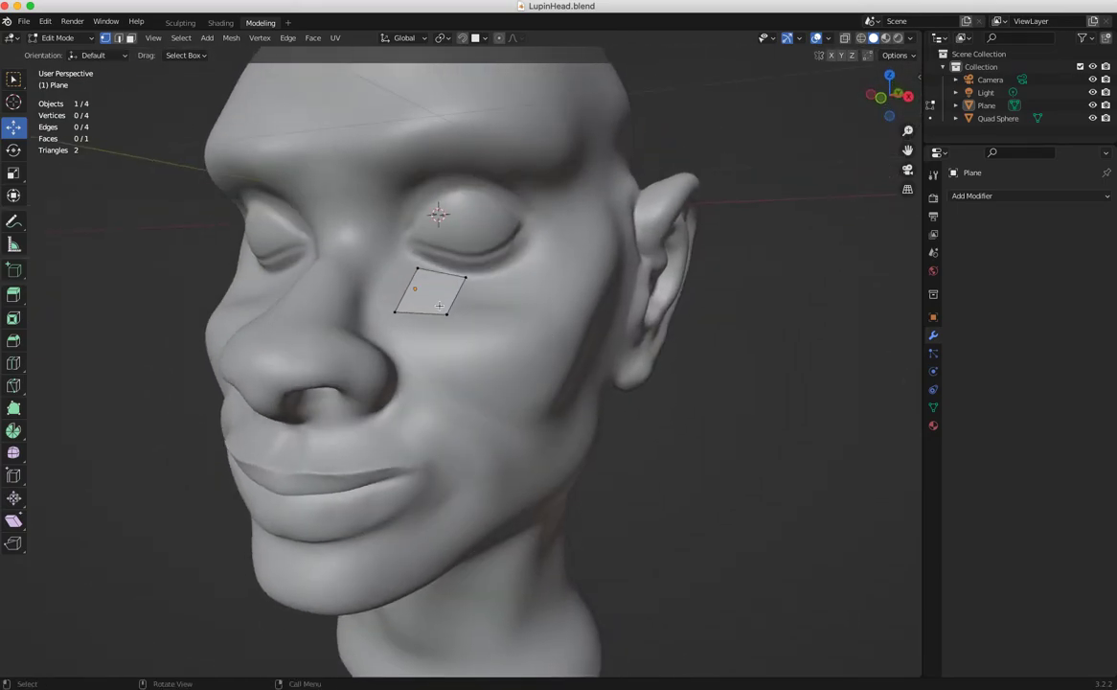
middle_drag(526, 380, 520, 421)
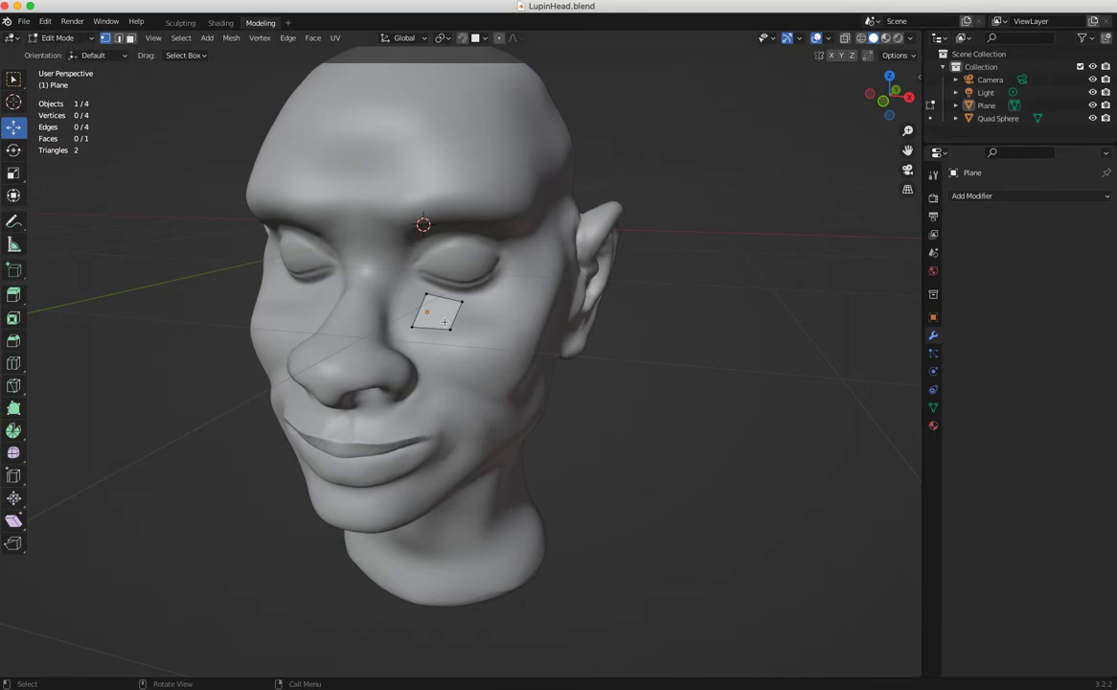
Search the add-ons in Preferences for "xra" and make sure the 3D View: Draw xray add-on is enabled
click(45, 21)
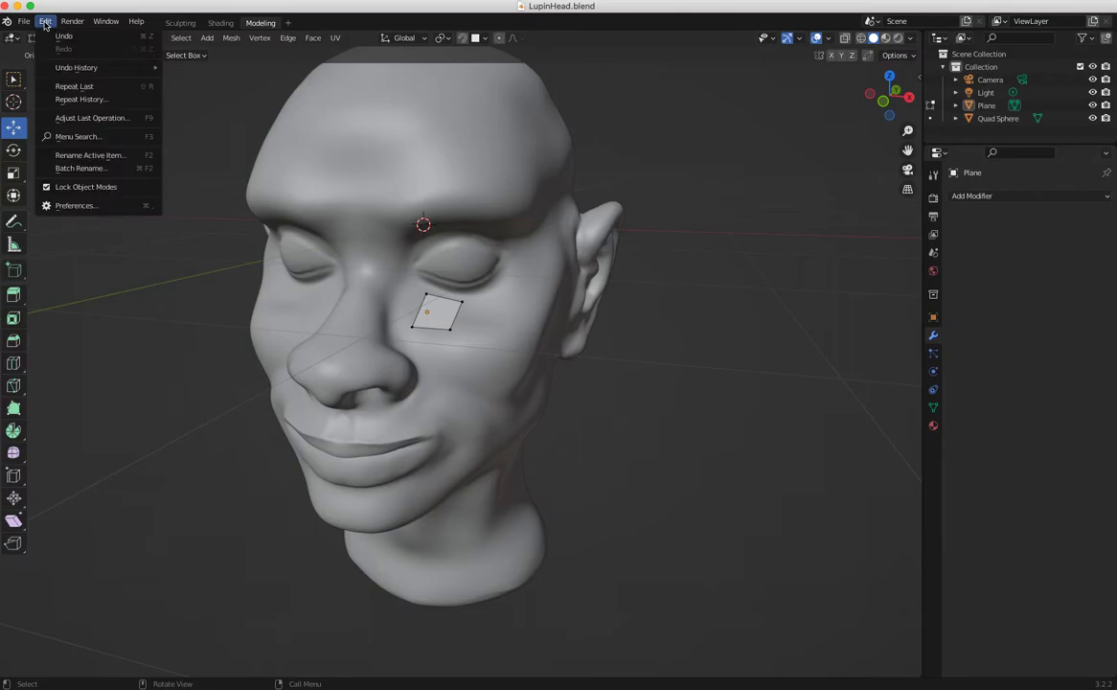
click(60, 205)
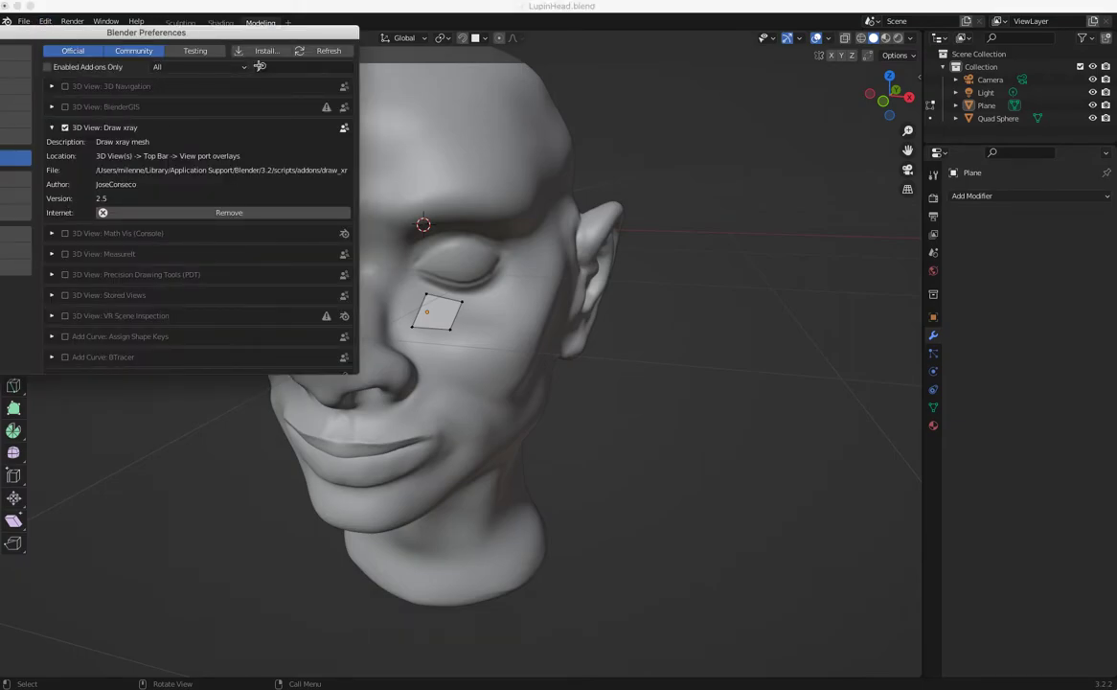
click(273, 66)
text(xra)
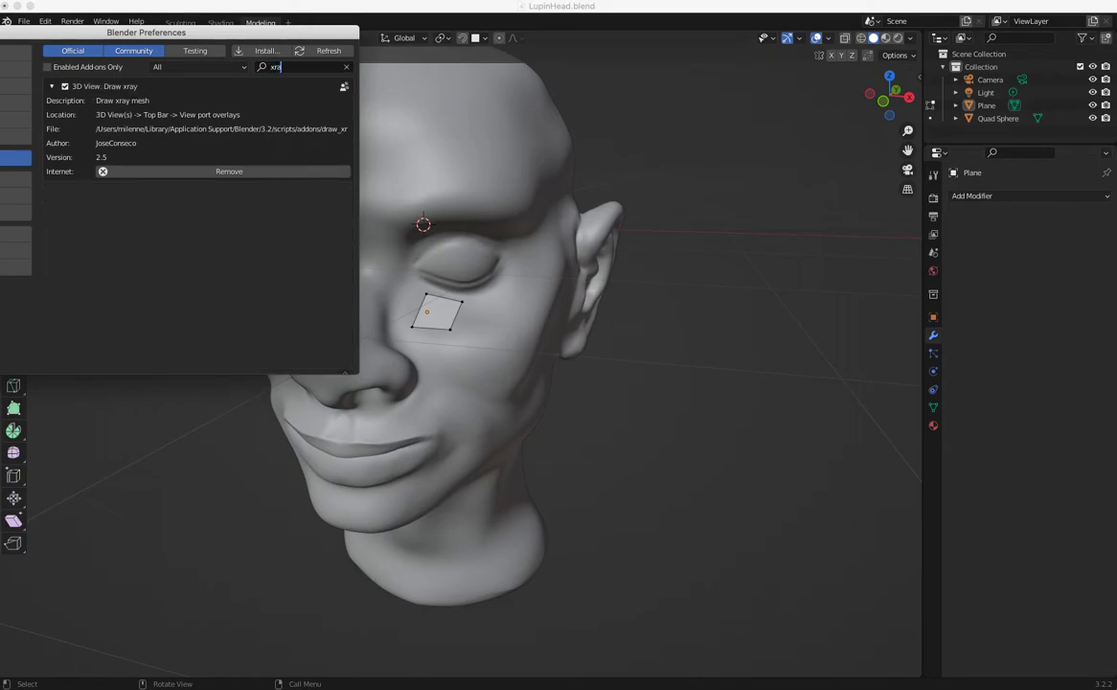
click(64, 86)
click(64, 86)
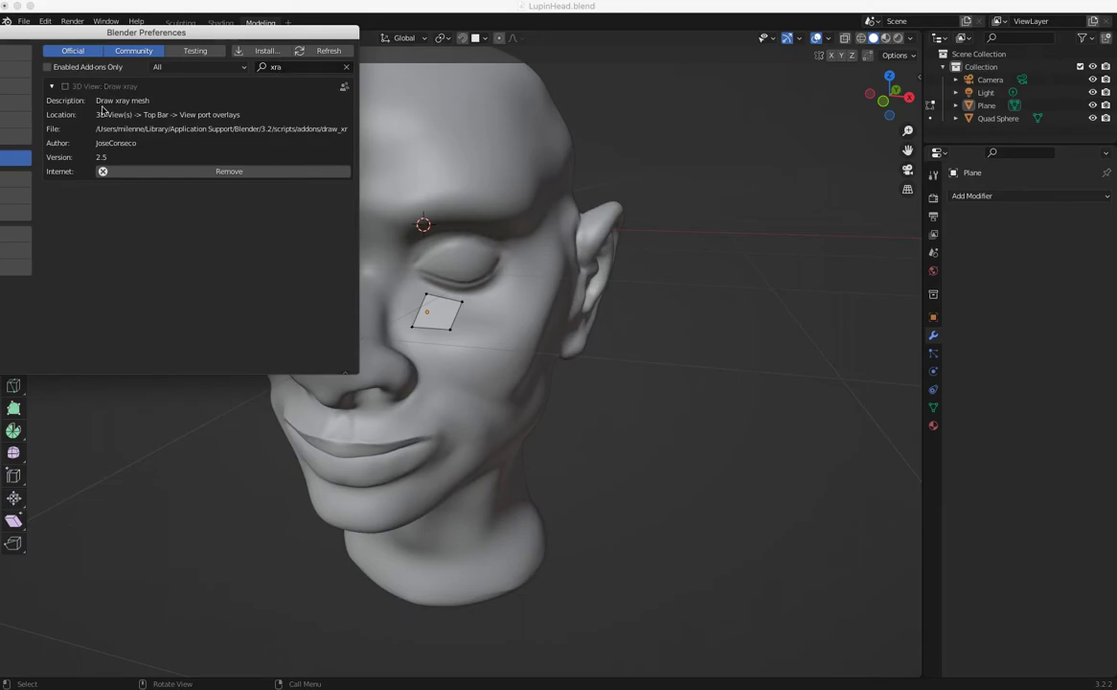
click(53, 87)
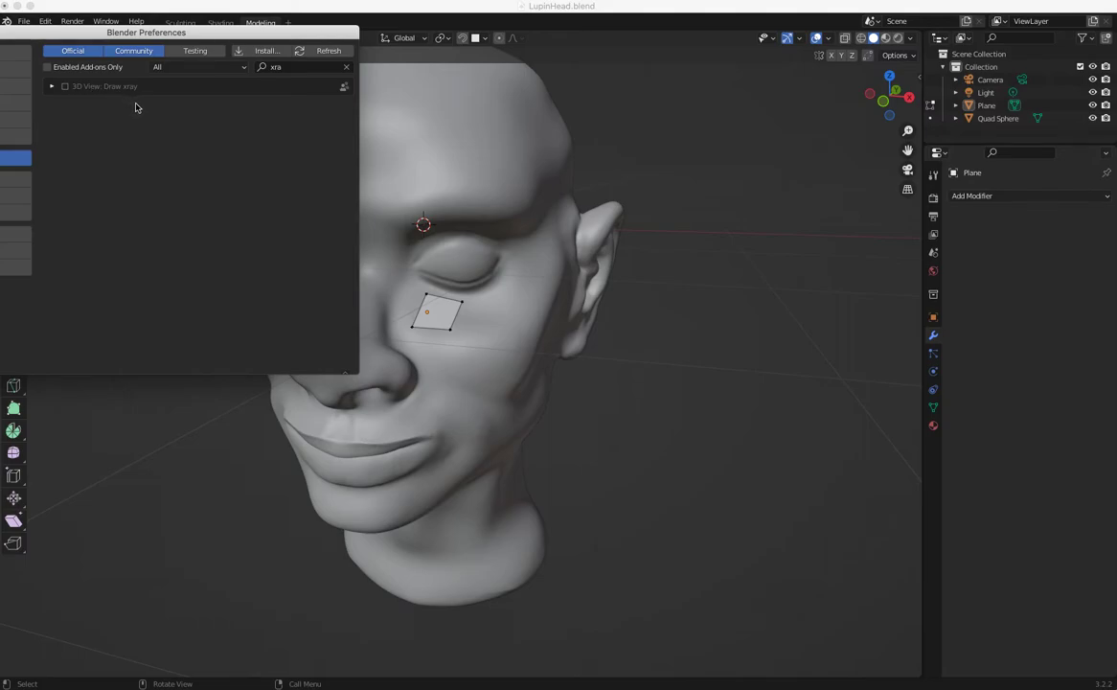
click(65, 86)
click(678, 343)
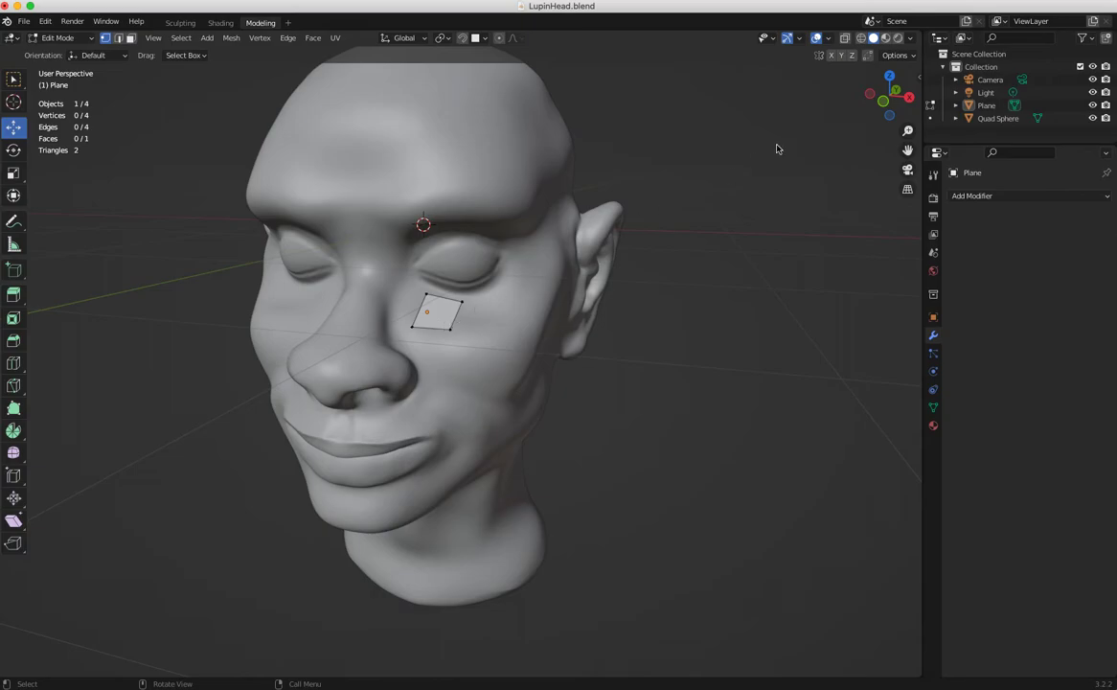
Turn on the Draw Xray viewport overlay and check the plane's colouring on the head from several angles
click(829, 39)
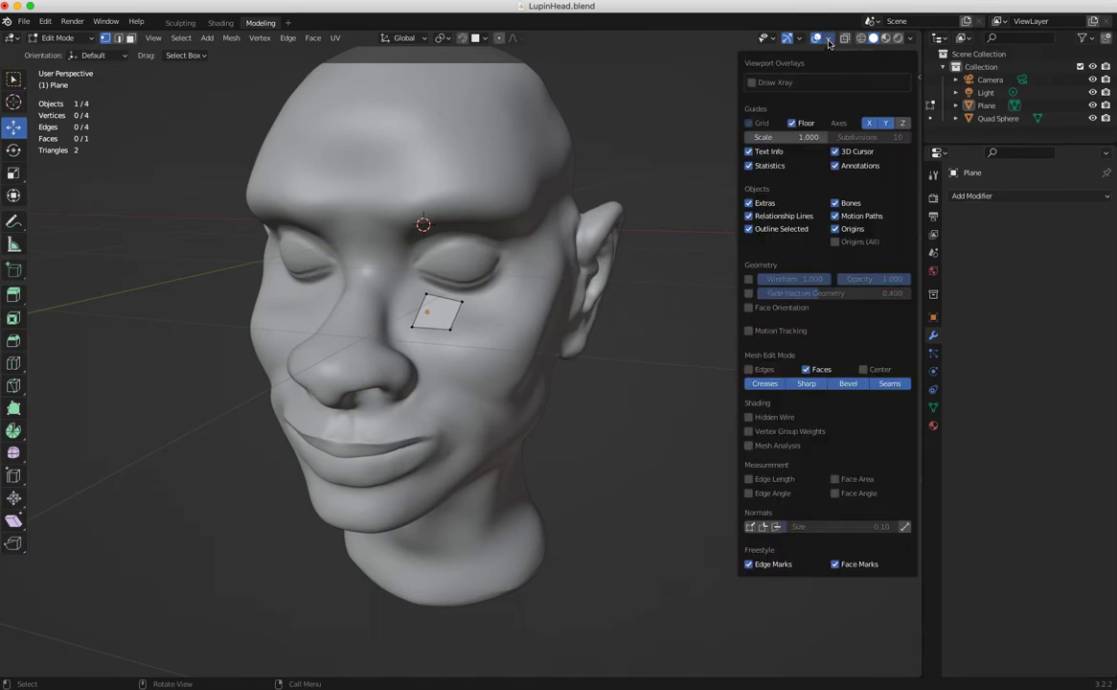
click(752, 82)
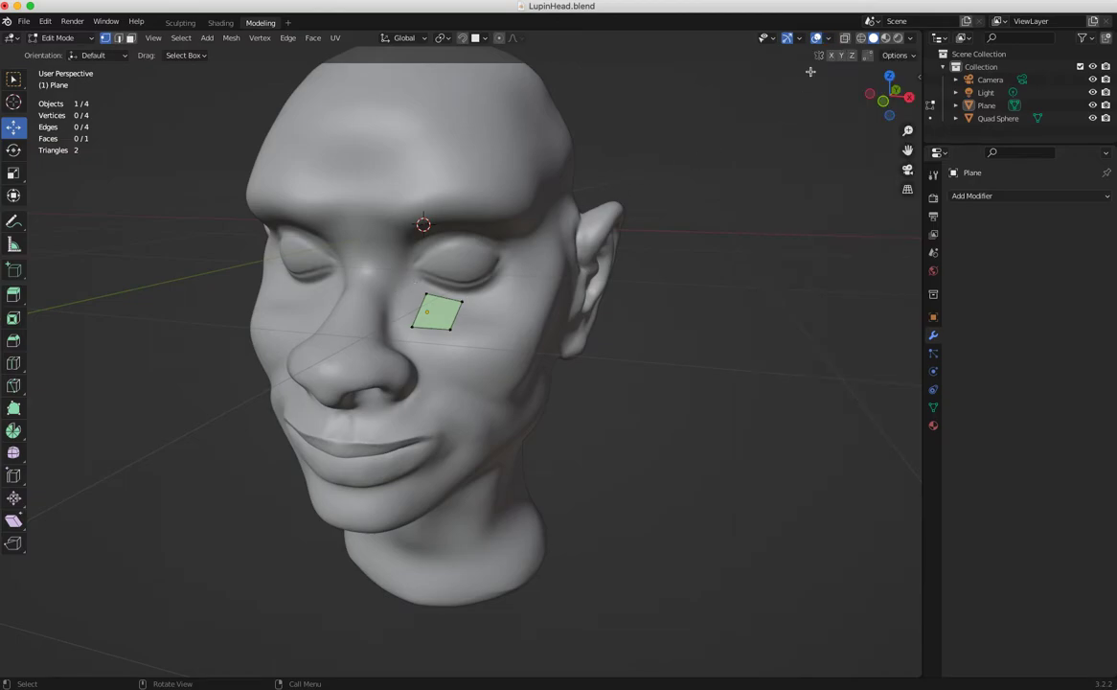
click(828, 38)
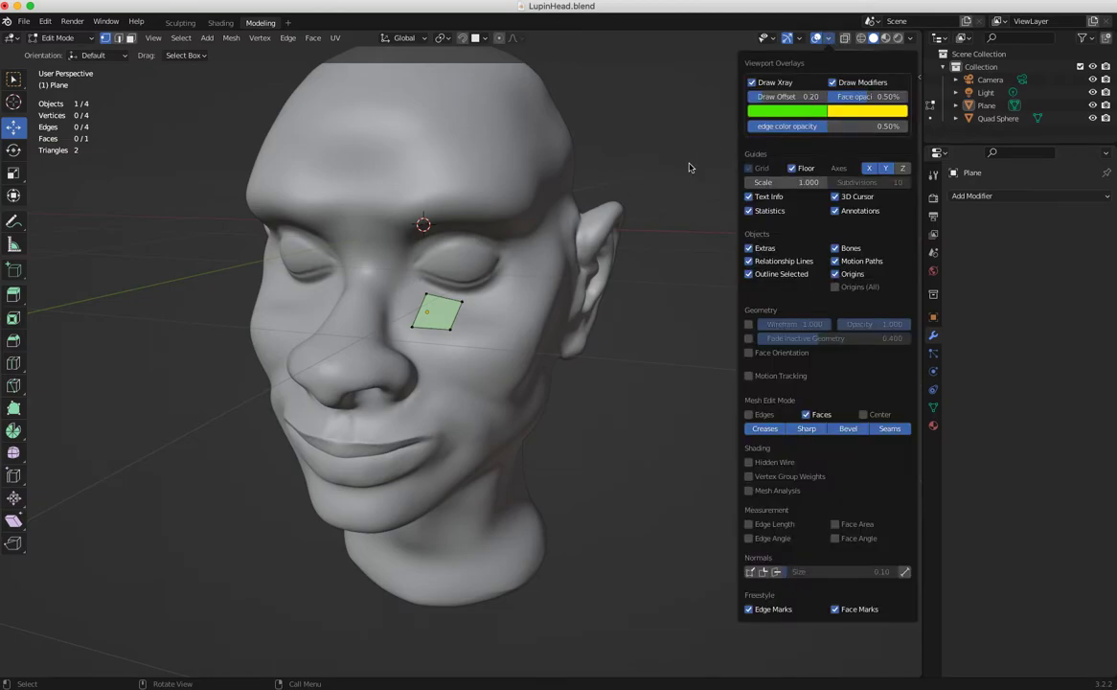
middle_drag(265, 313, 326, 315)
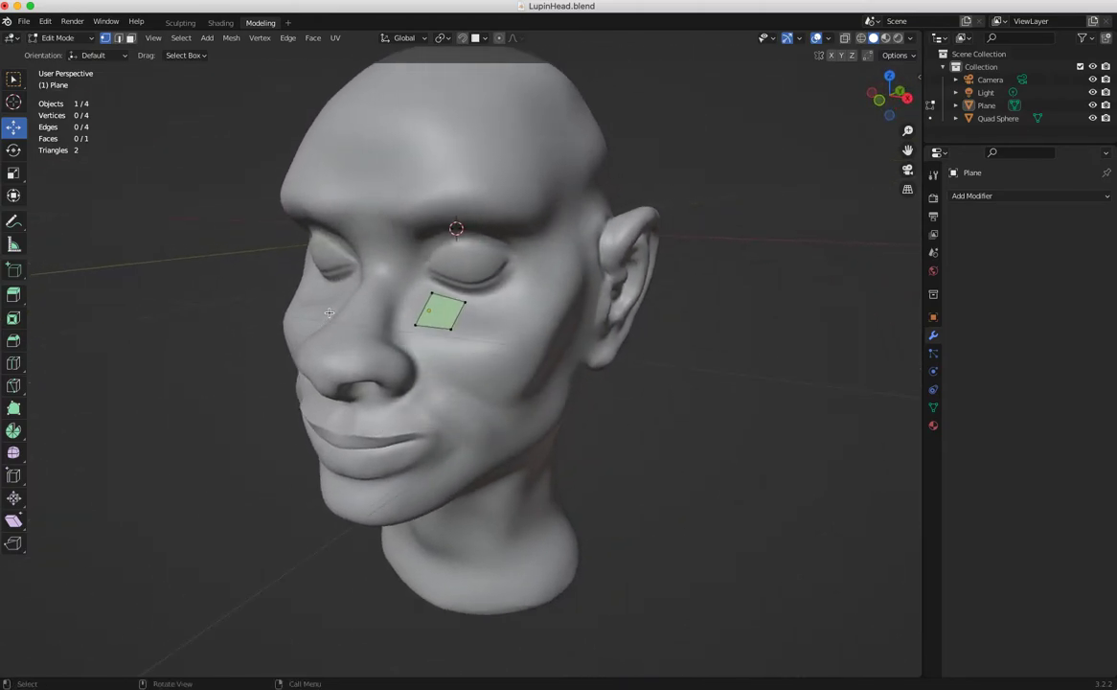
middle_drag(363, 267, 337, 288)
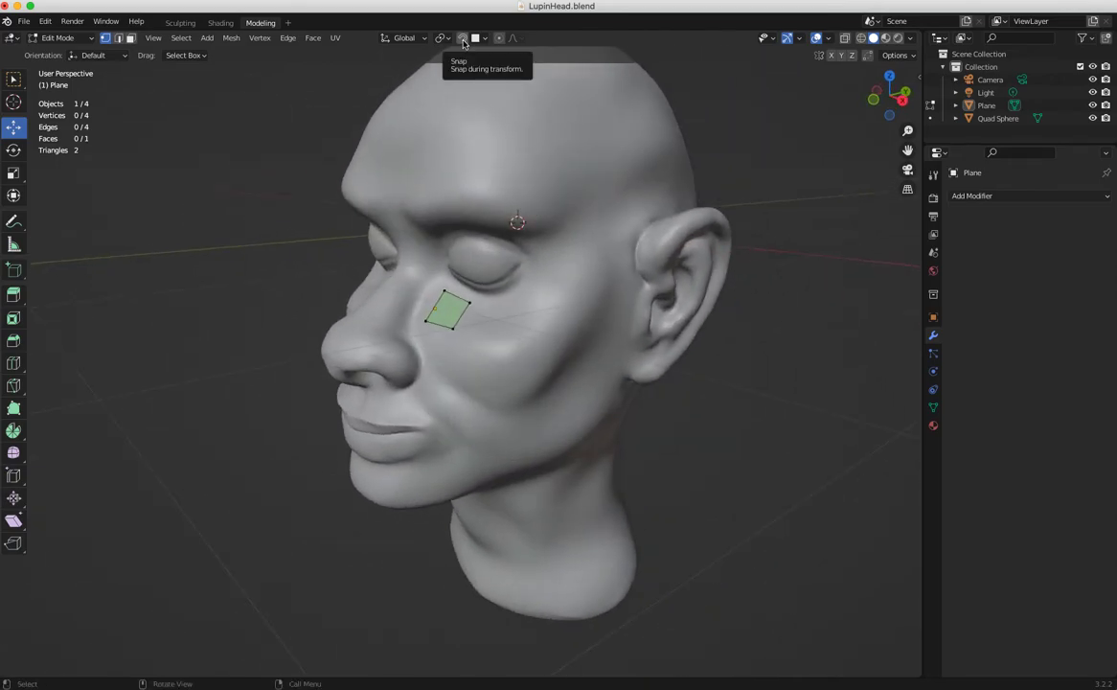
Turn on snapping and reposition the plane's corner vertices on the cheek surface below the left eye
click(484, 38)
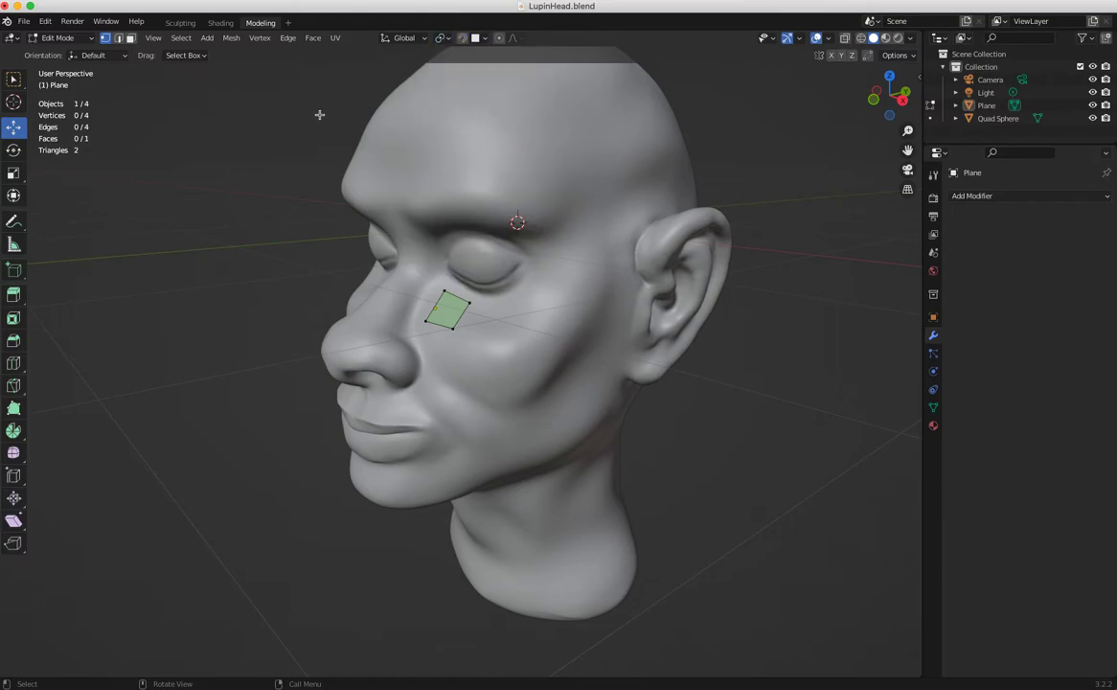
click(463, 39)
click(470, 303)
drag(468, 303, 439, 314)
click(444, 292)
click(449, 328)
click(428, 316)
mouse_move(450, 321)
middle_down()
mouse_move(514, 355)
mouse_move(454, 327)
middle_up()
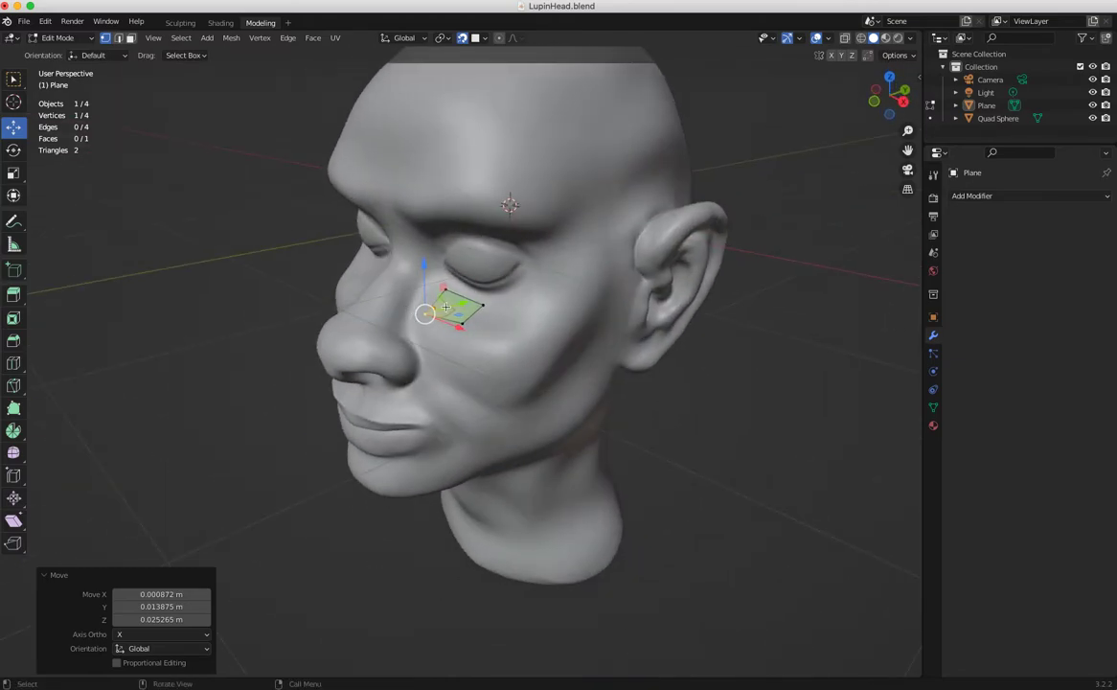
drag(424, 316, 417, 311)
middle_drag(417, 311, 518, 334)
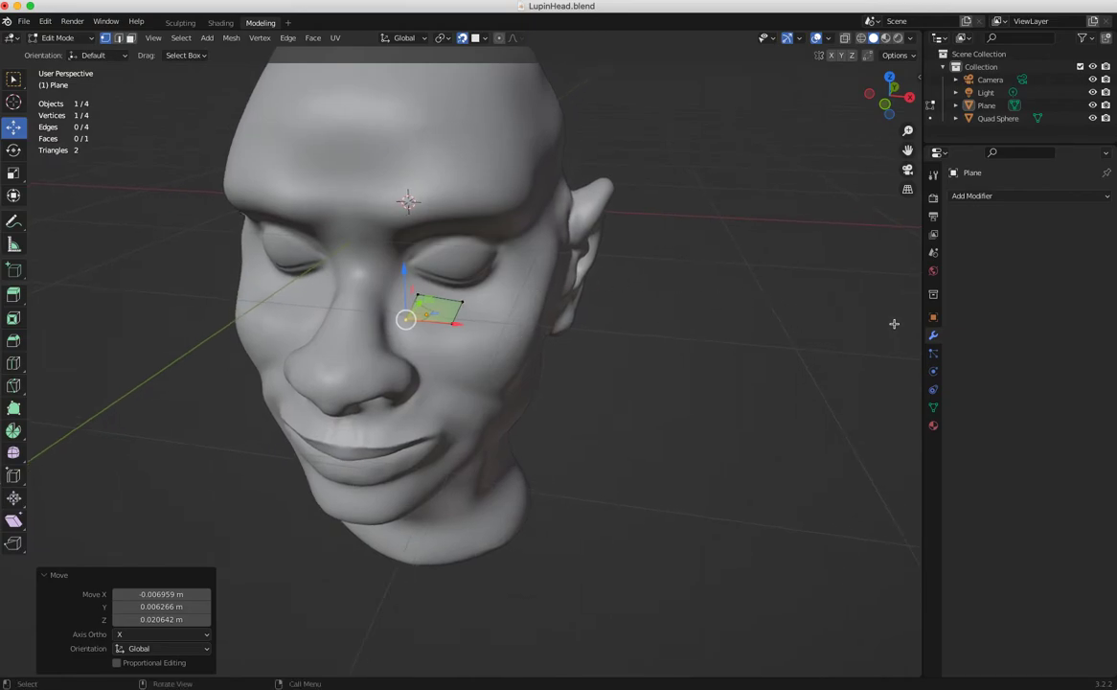
Set the plane to be drawn In Front in its object viewport display settings
middle_drag(284, 305, 912, 314)
click(934, 316)
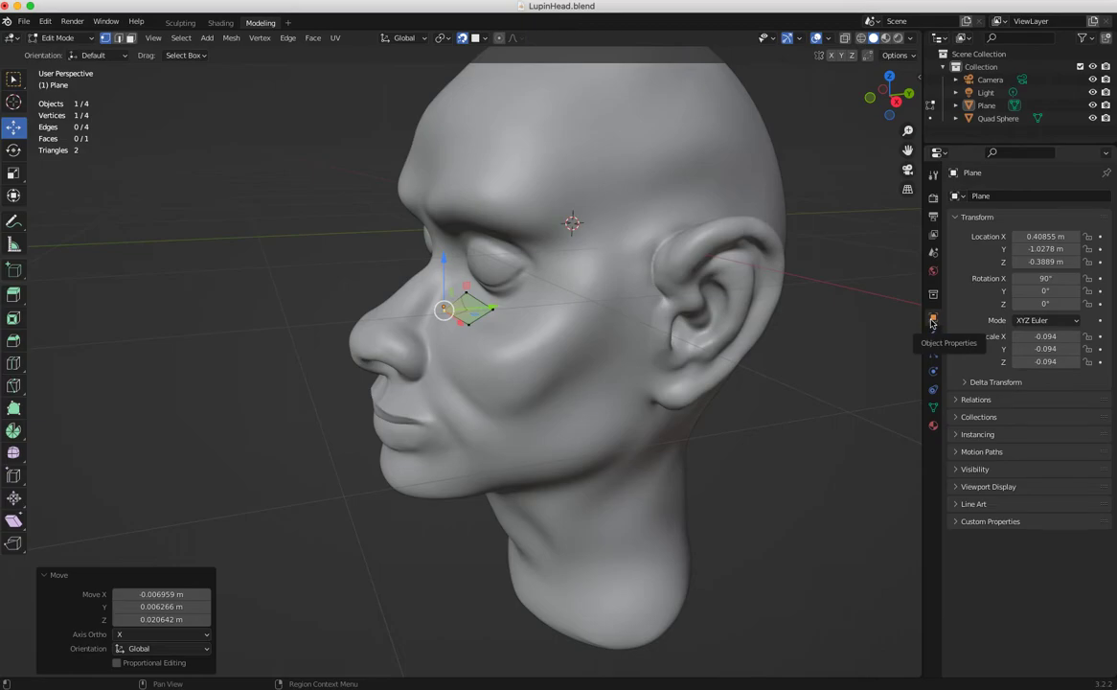
click(955, 488)
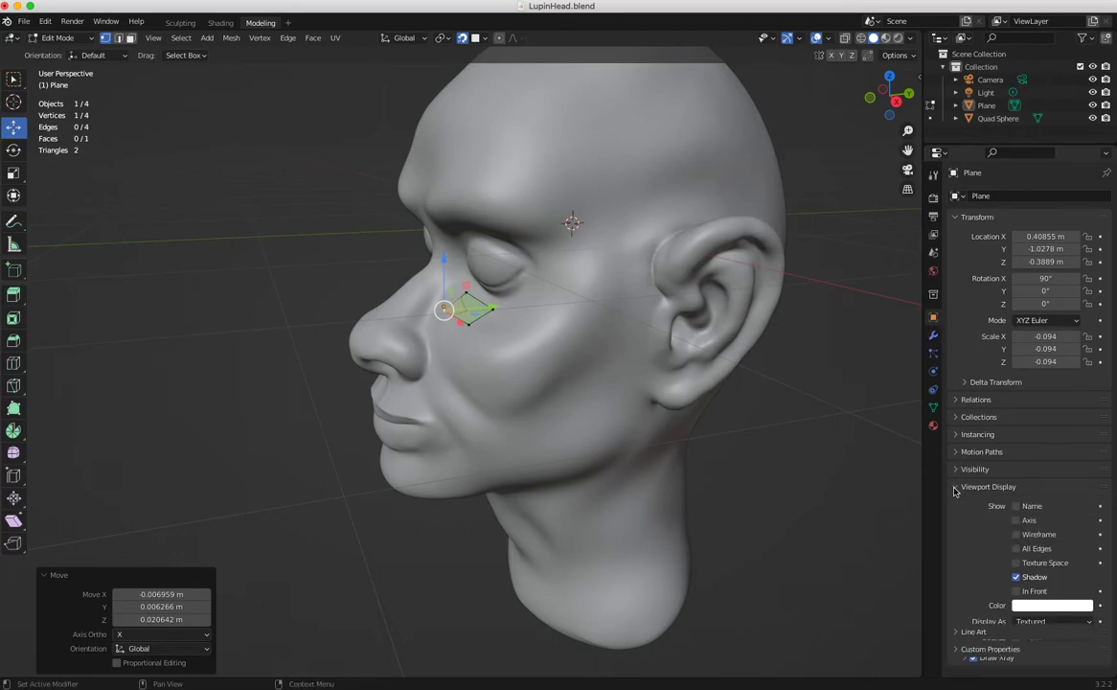
click(1017, 592)
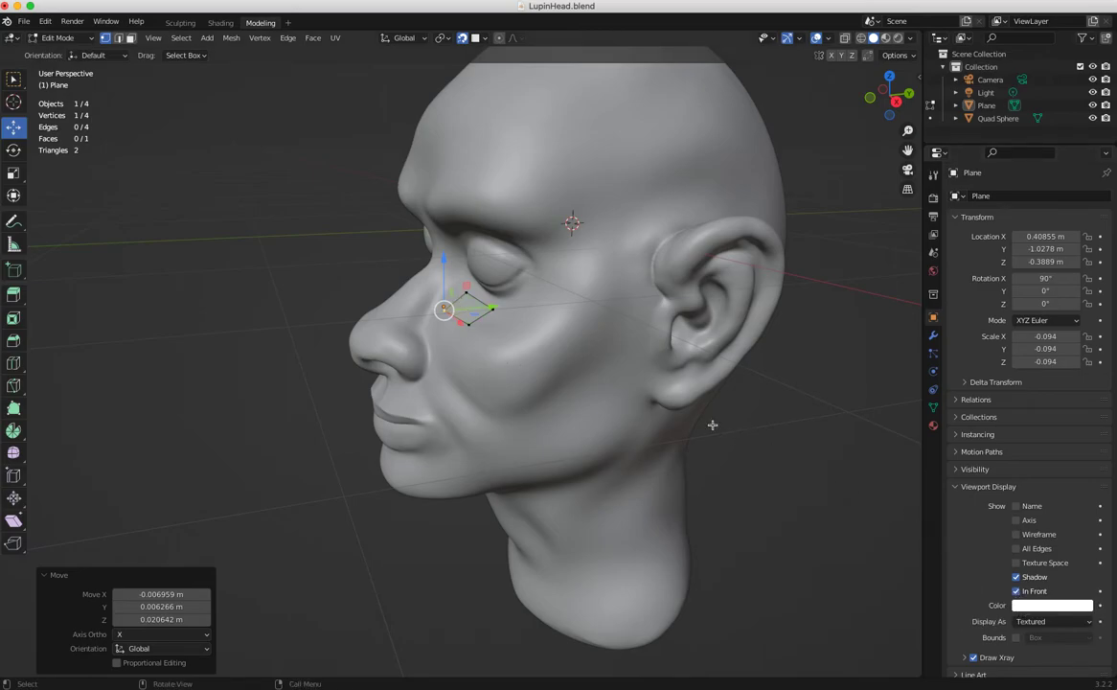
Set the plane's viewport display colour to light green with hue 0.326 and saturation 0.549, and clear the vertex selection
click(1043, 606)
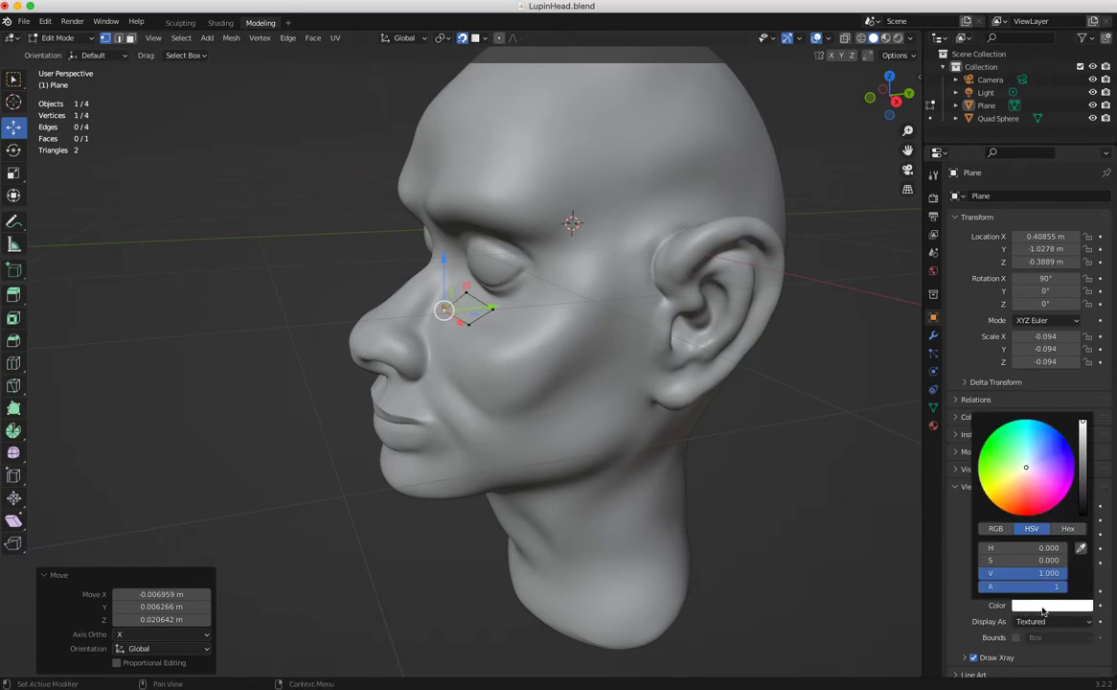
click(1014, 463)
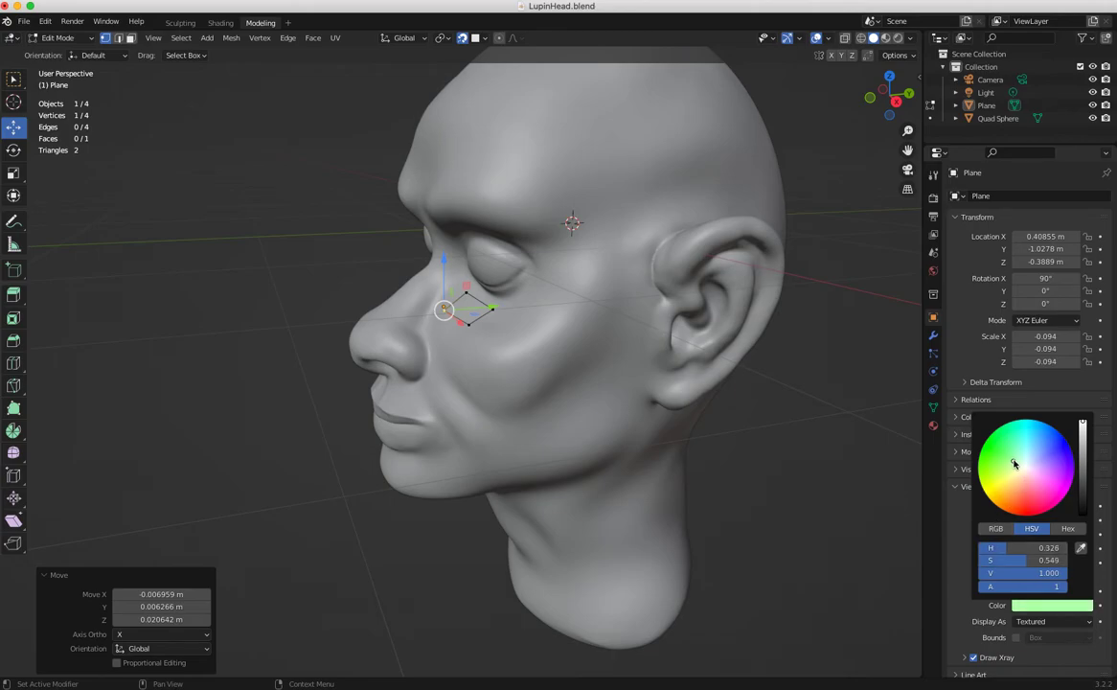
click(792, 496)
middle_drag(436, 385, 468, 331)
click(466, 325)
click(299, 294)
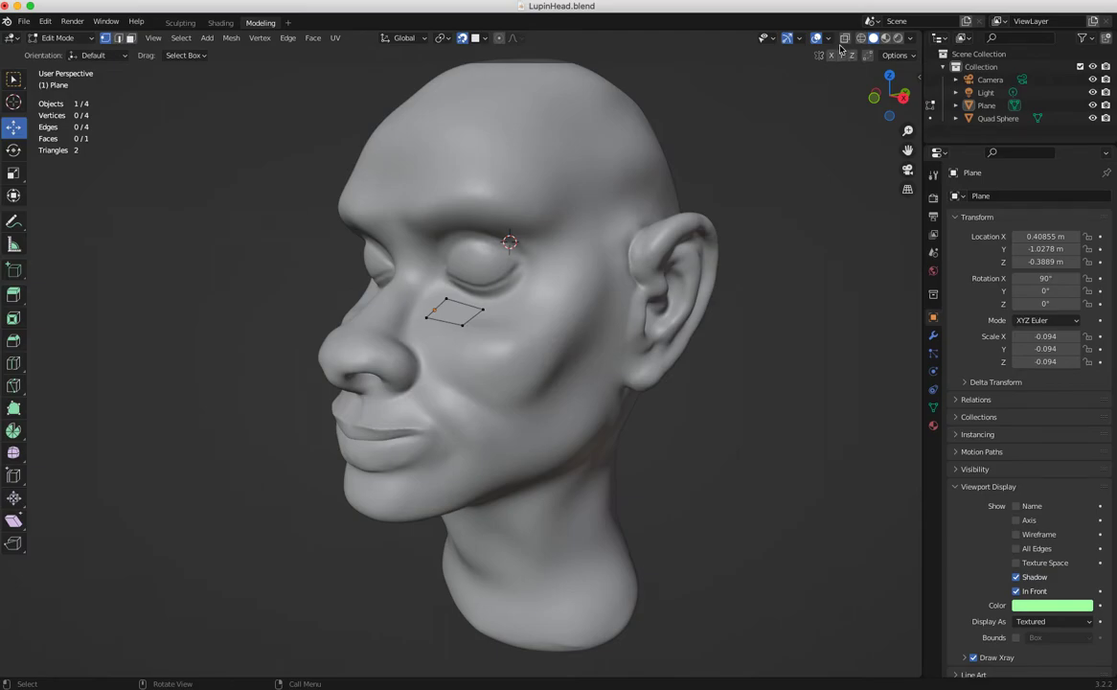
click(14, 409)
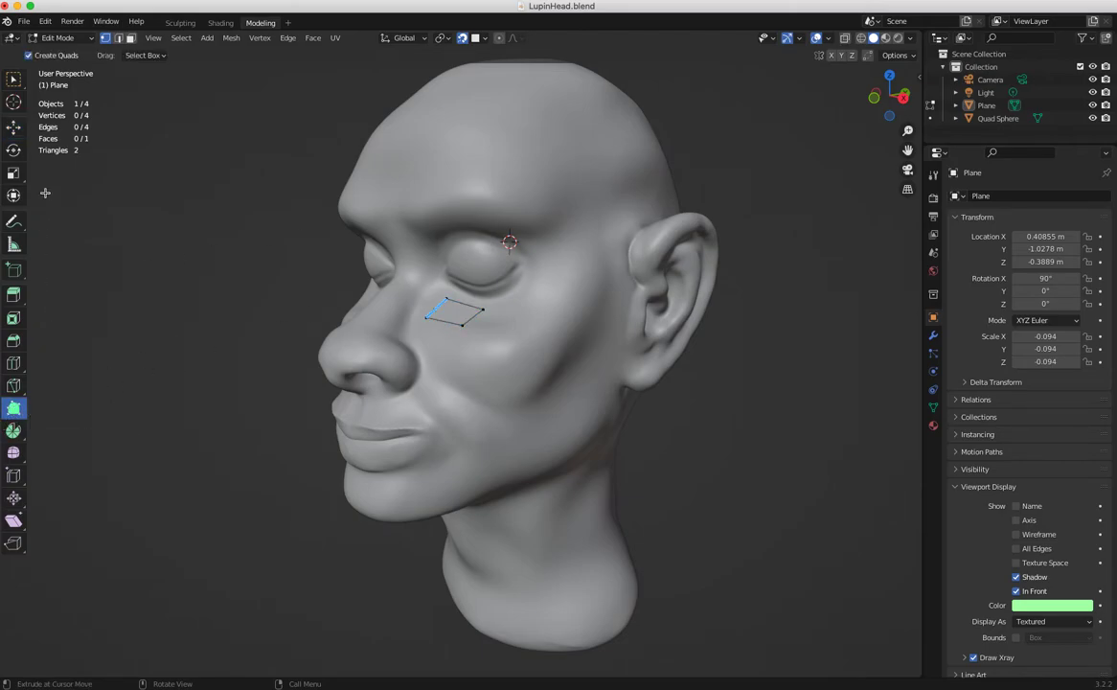
click(15, 81)
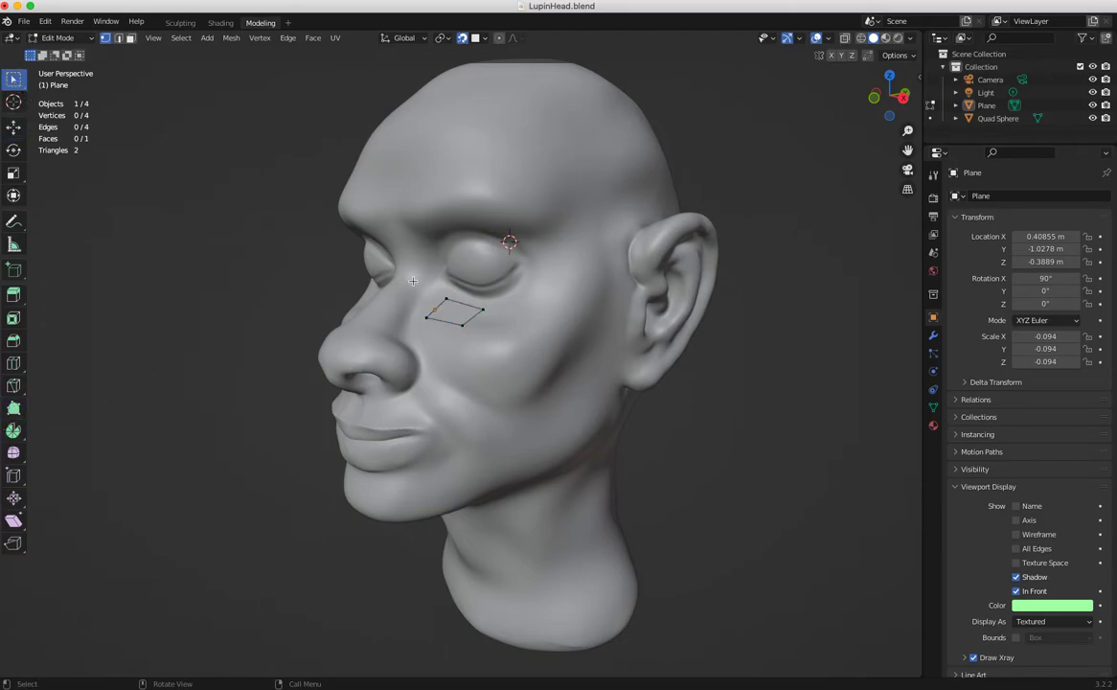
click(828, 38)
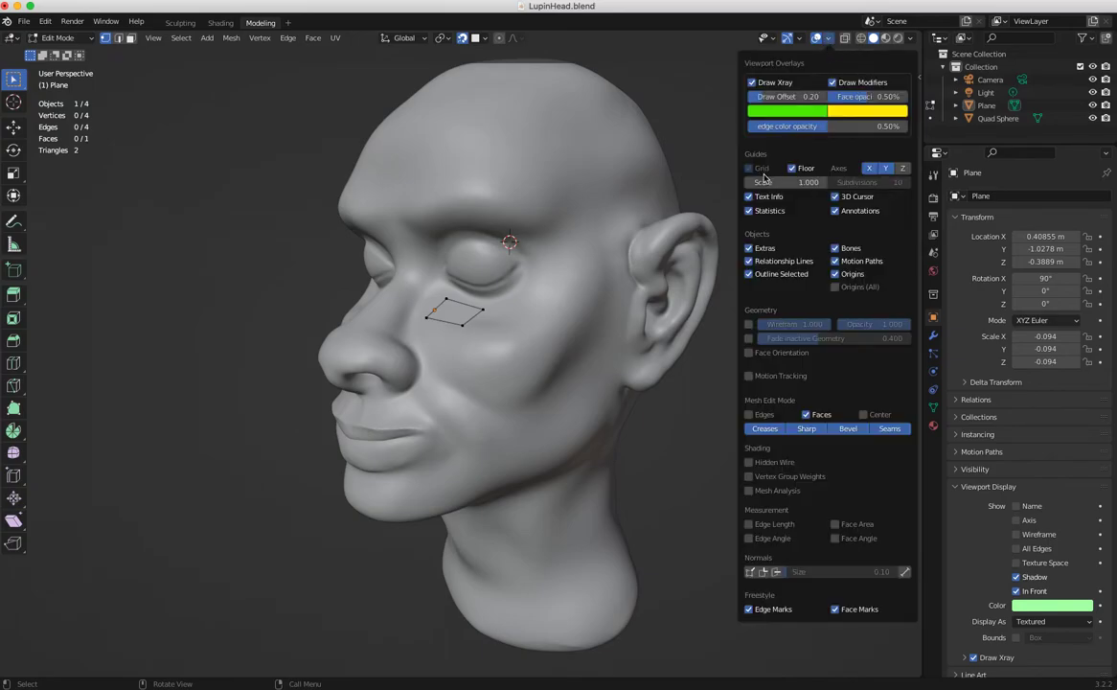
click(776, 572)
click(776, 572)
Switch to face selection and select the plane's face on the cheek
middle_drag(711, 498, 461, 329)
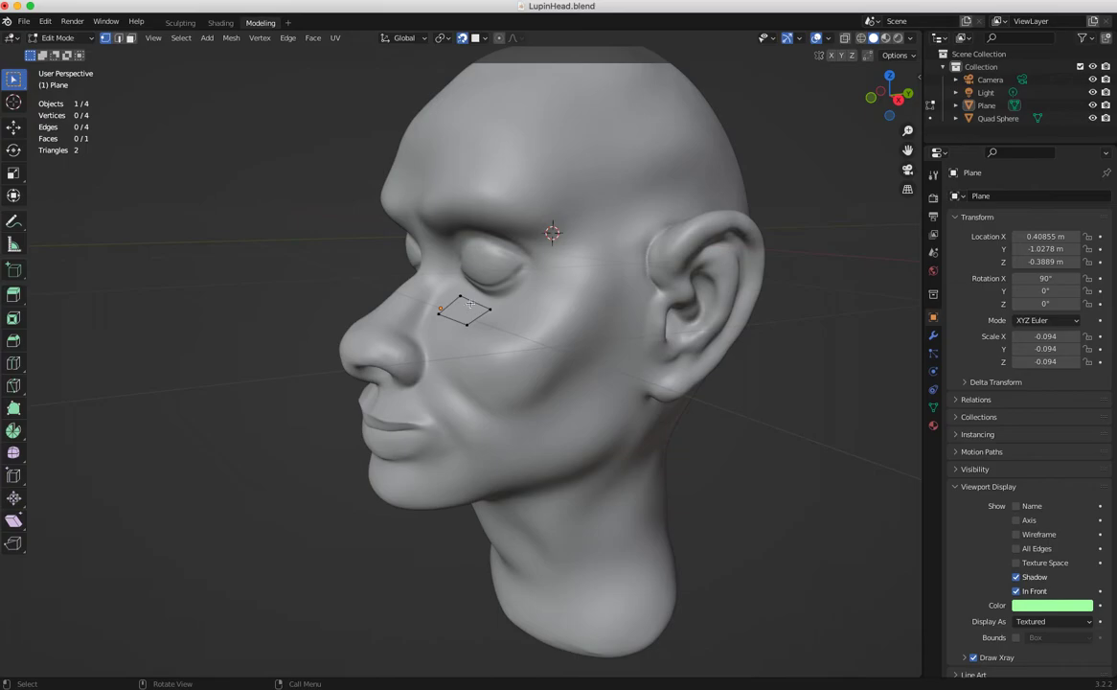
click(131, 39)
click(461, 320)
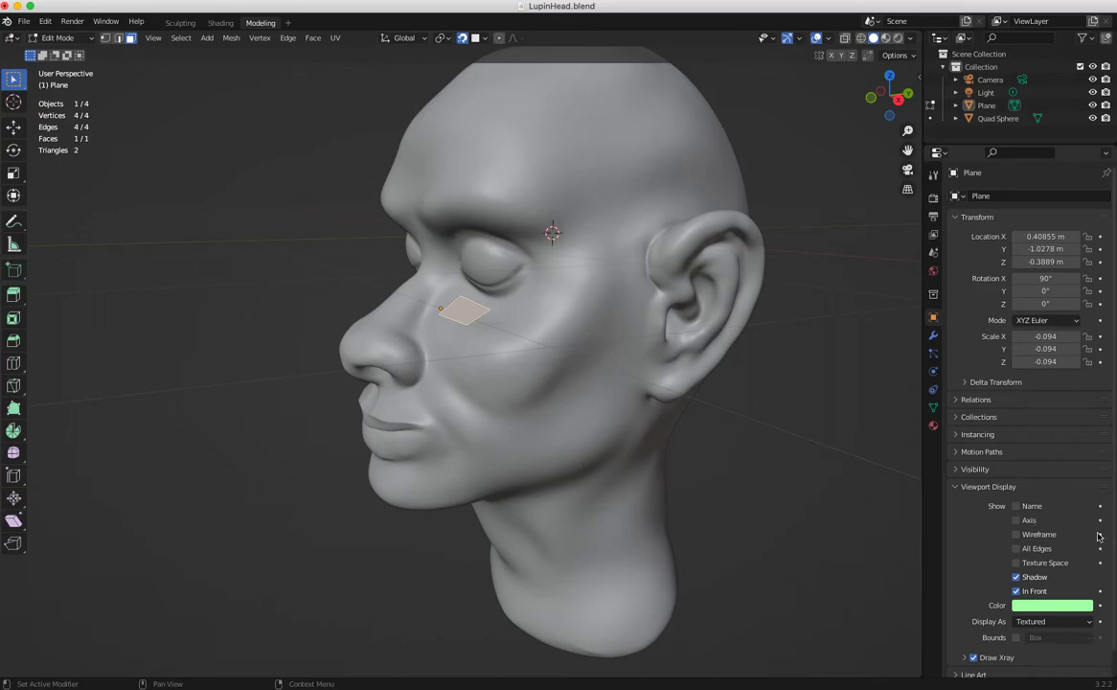
Toggle the plane's own Draw Xray option off and on, and review the viewport overlay settings
click(972, 660)
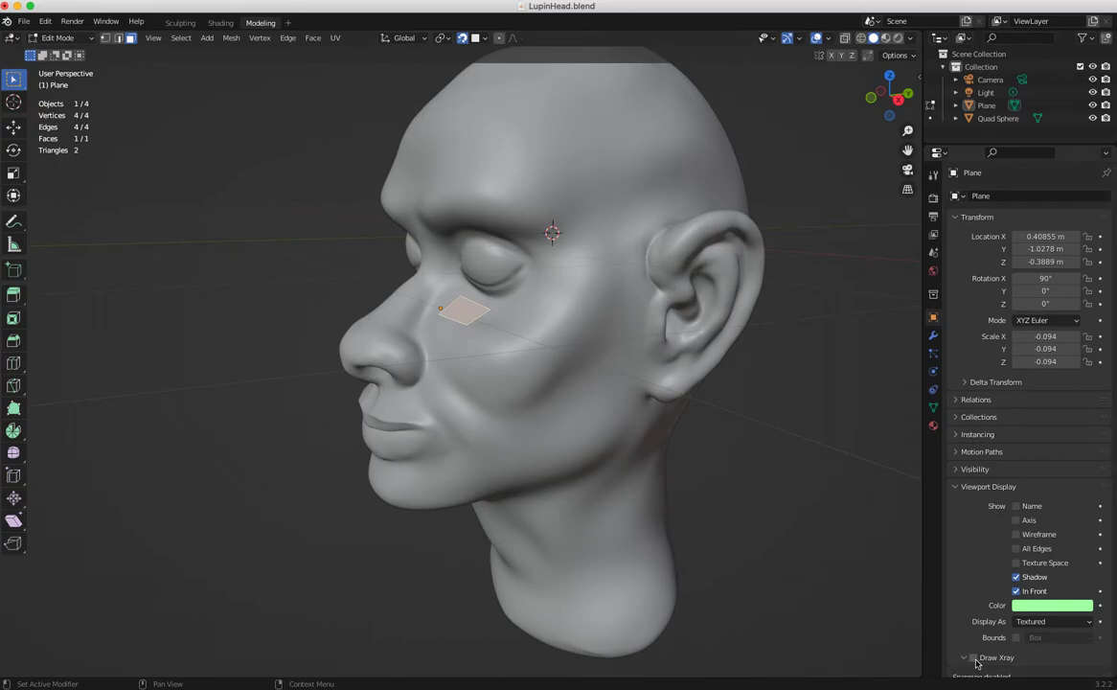
scroll(992, 633, down, 2)
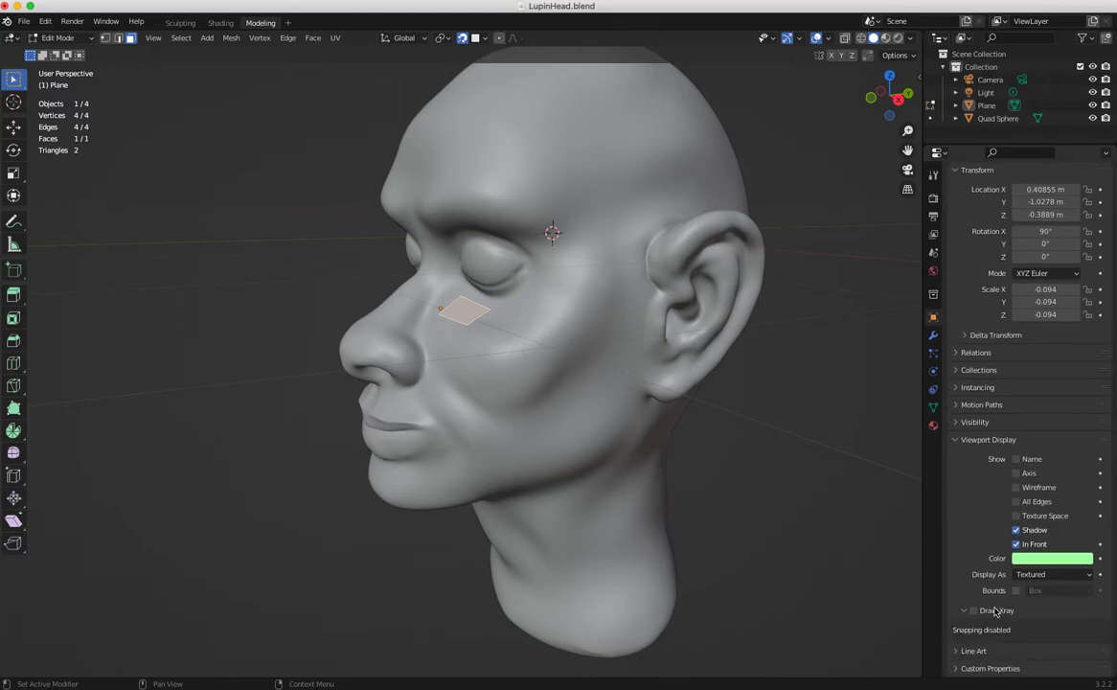
click(828, 38)
click(829, 39)
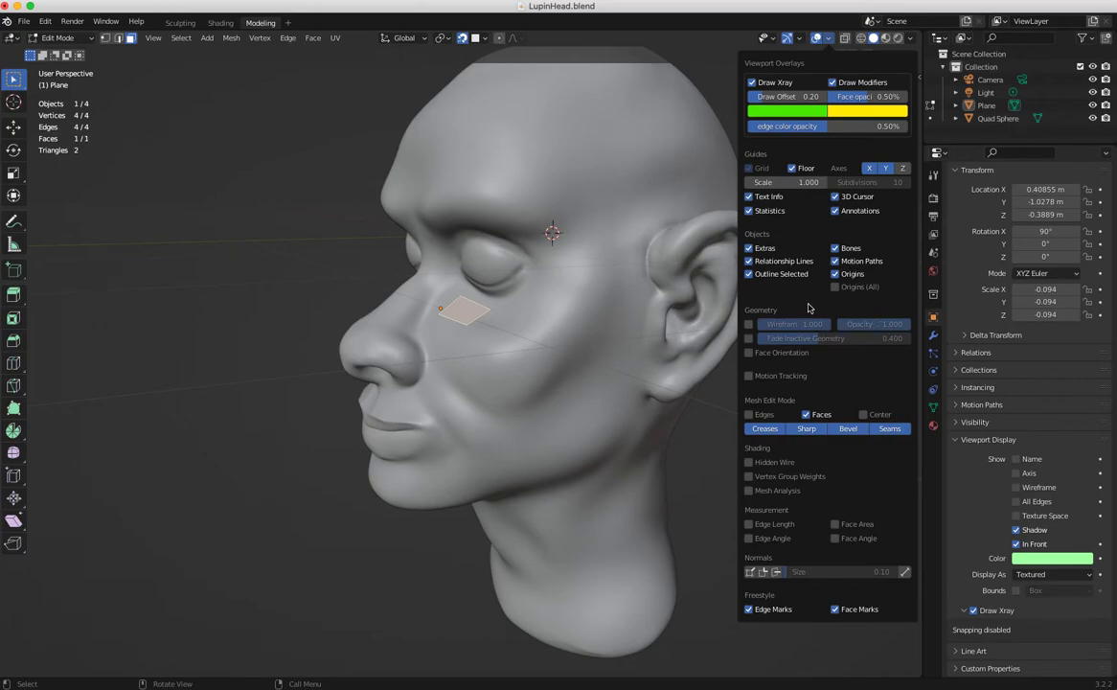
click(326, 282)
click(458, 315)
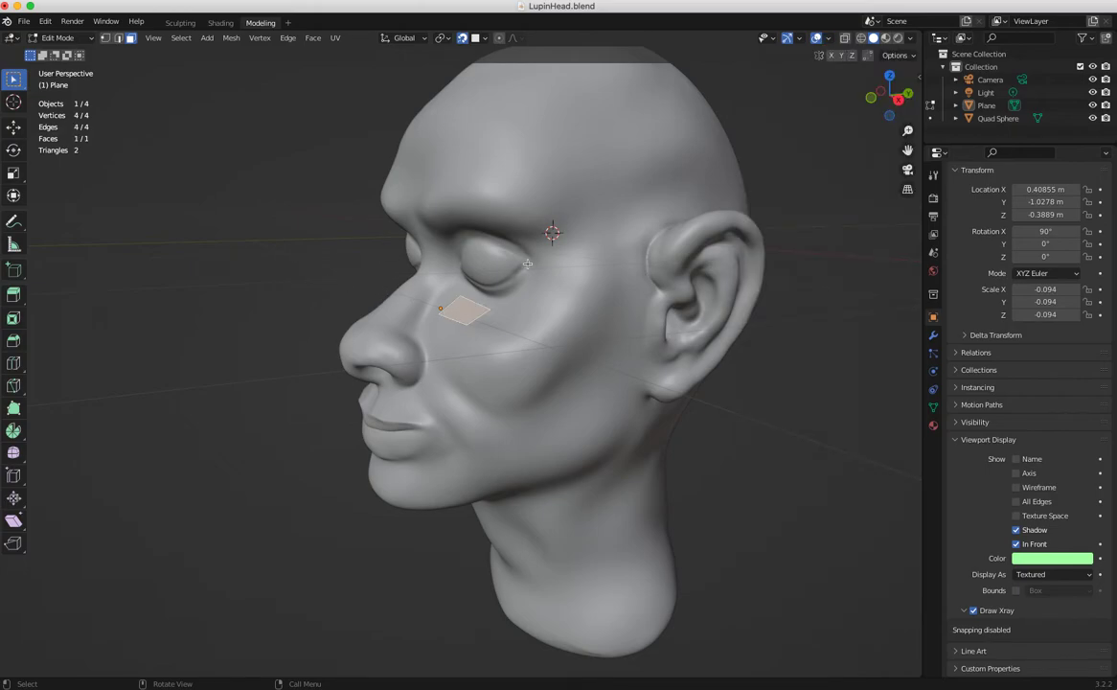
Compare Material and Object colouring in the viewport shading, keep Object, and deselect the plane's face
click(910, 40)
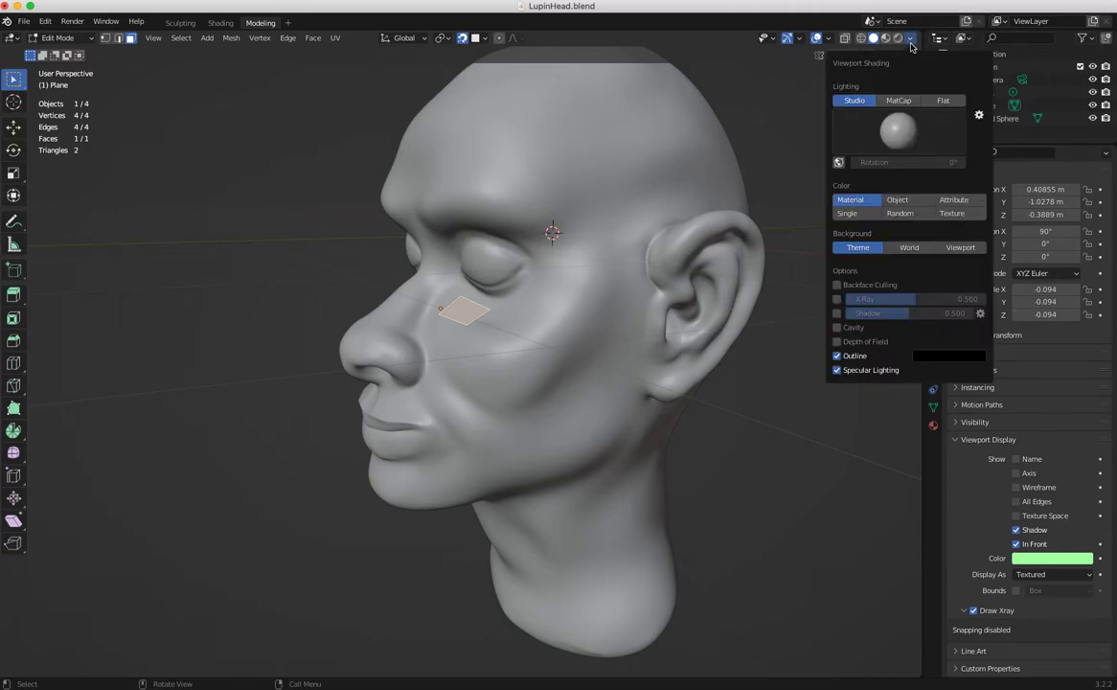
click(898, 201)
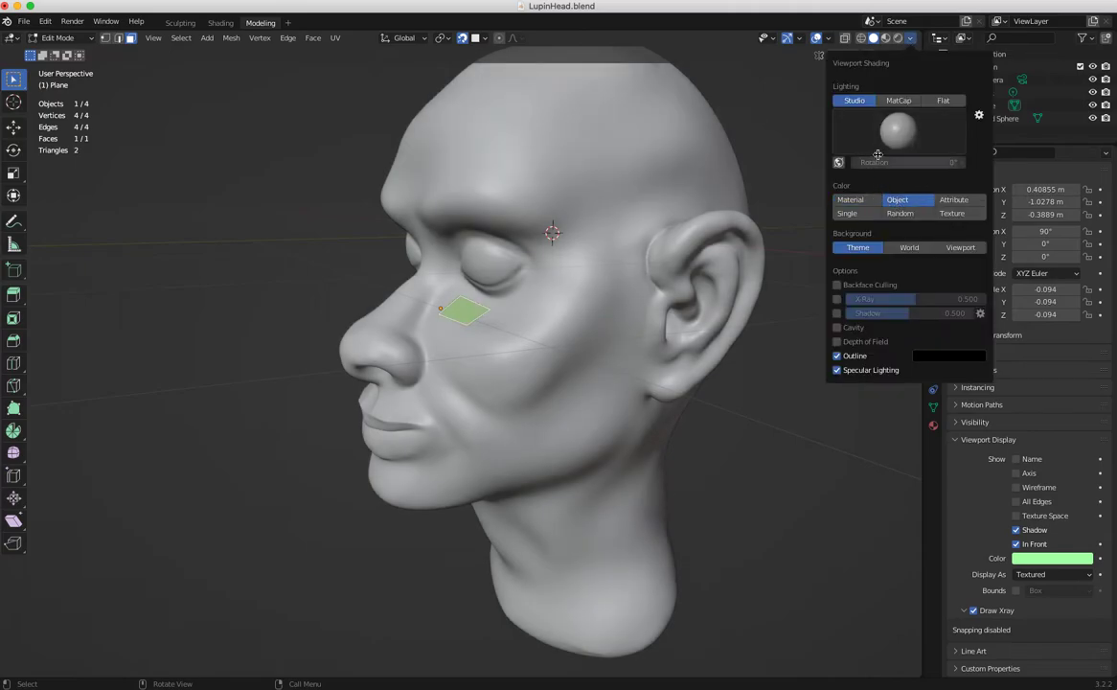
click(910, 39)
click(911, 40)
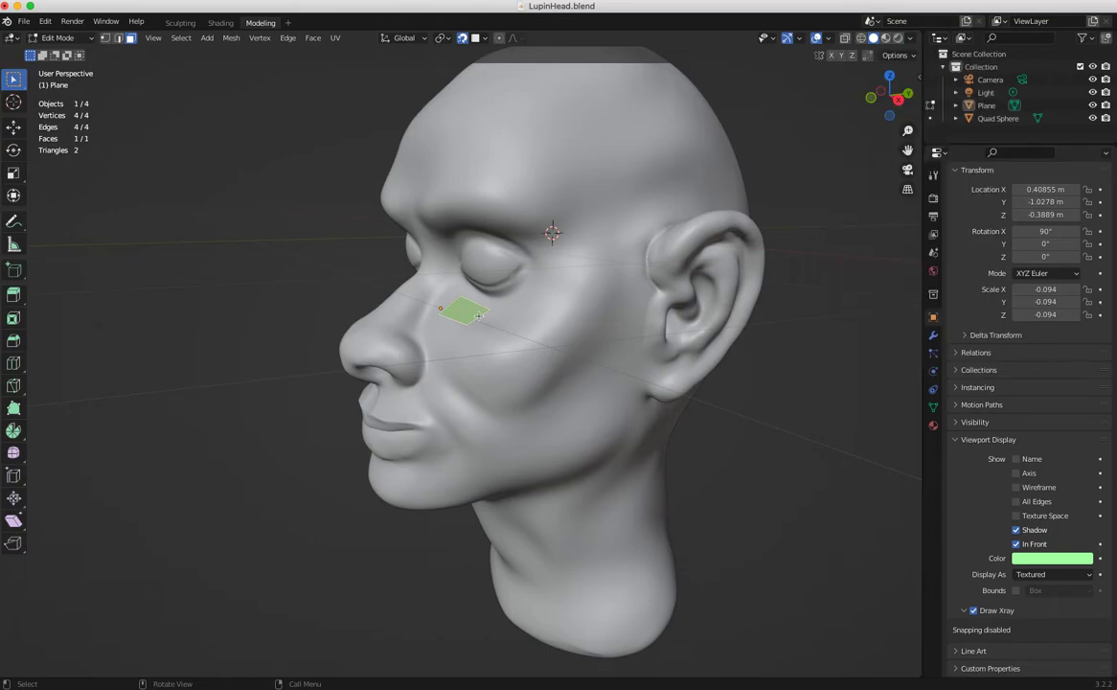
click(910, 40)
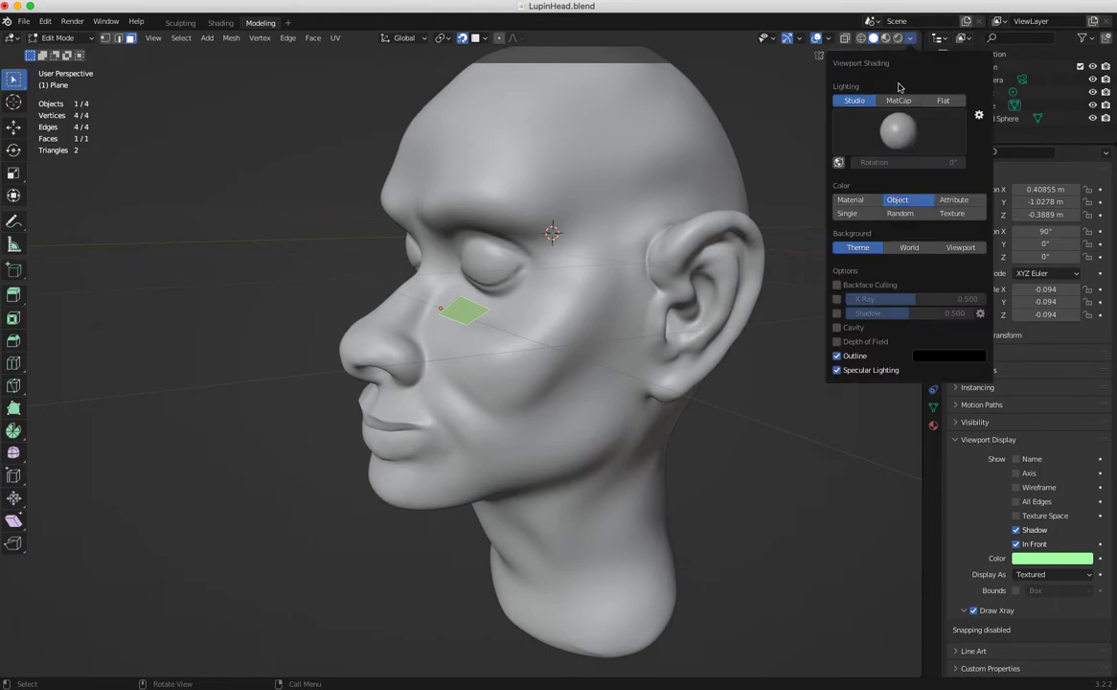
click(853, 200)
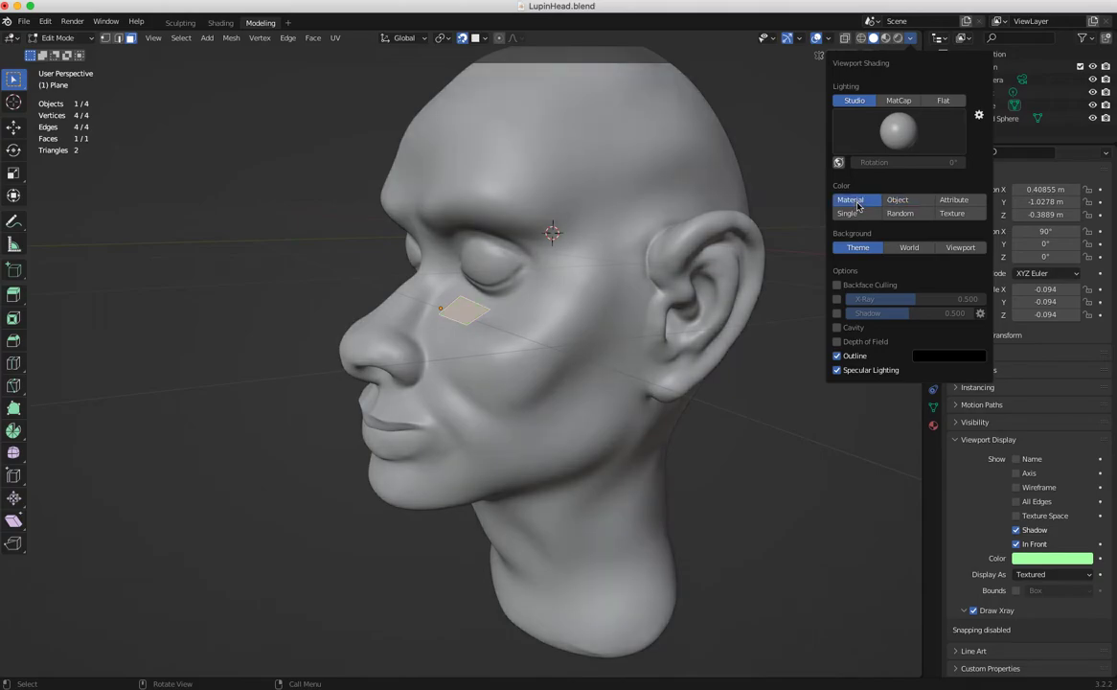
click(906, 202)
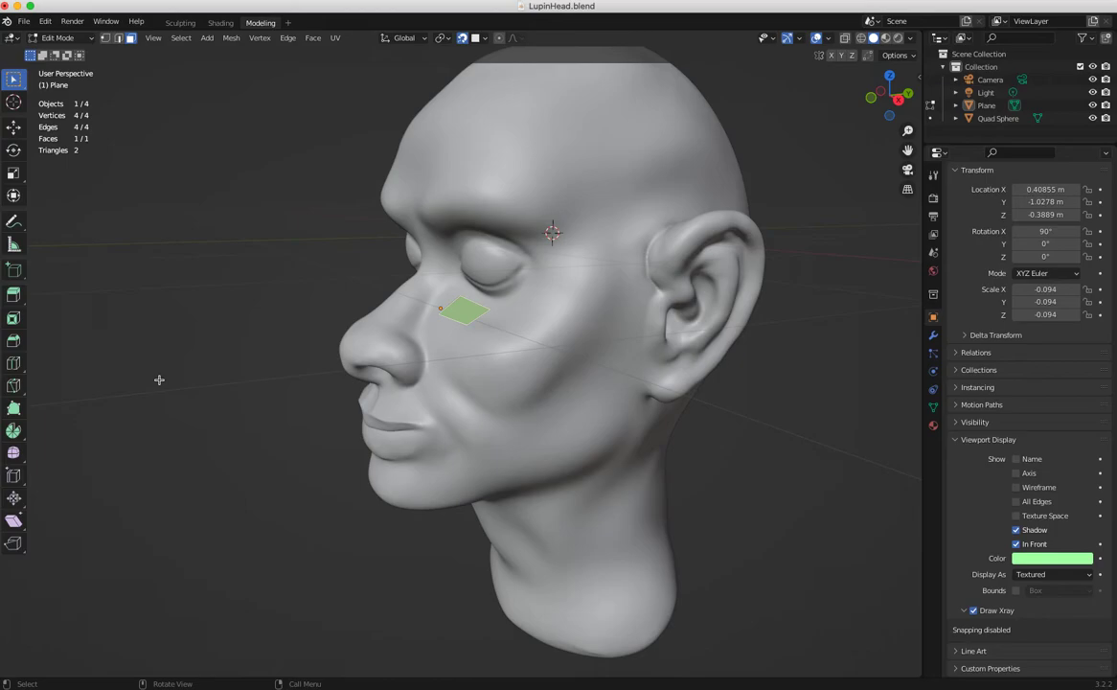
click(279, 309)
Switch to vertex selection with the Move tool and shift the plane's lower inner corner up and outward on the cheek
middle_drag(350, 375, 449, 406)
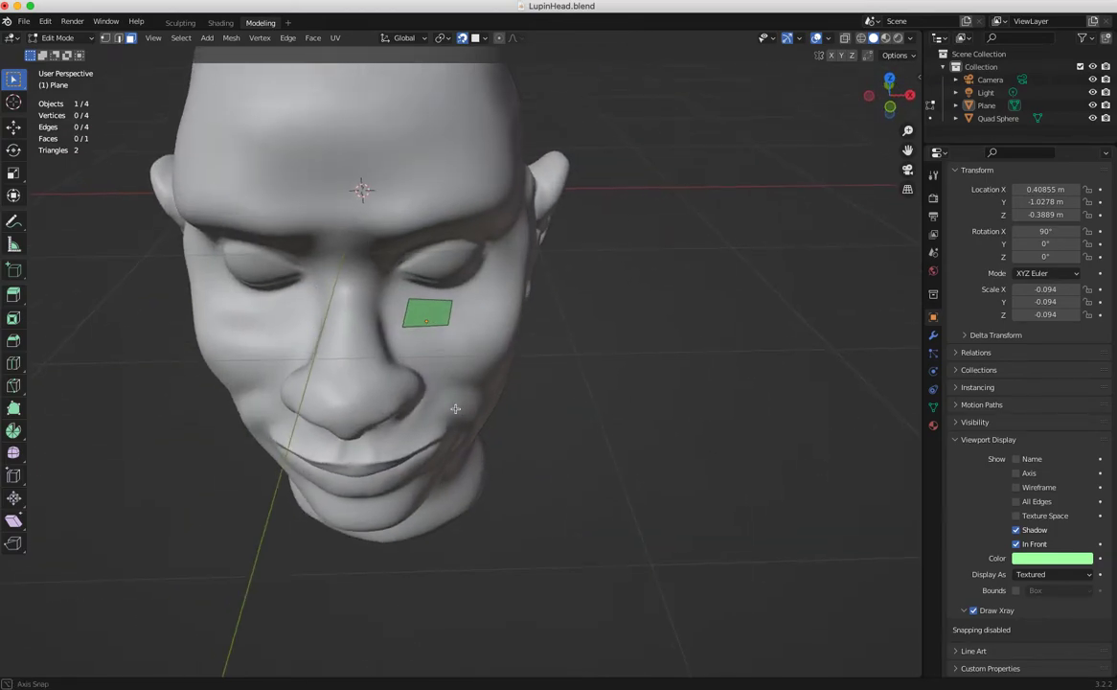
middle_drag(400, 374, 383, 364)
scroll(285, 281, up, 4)
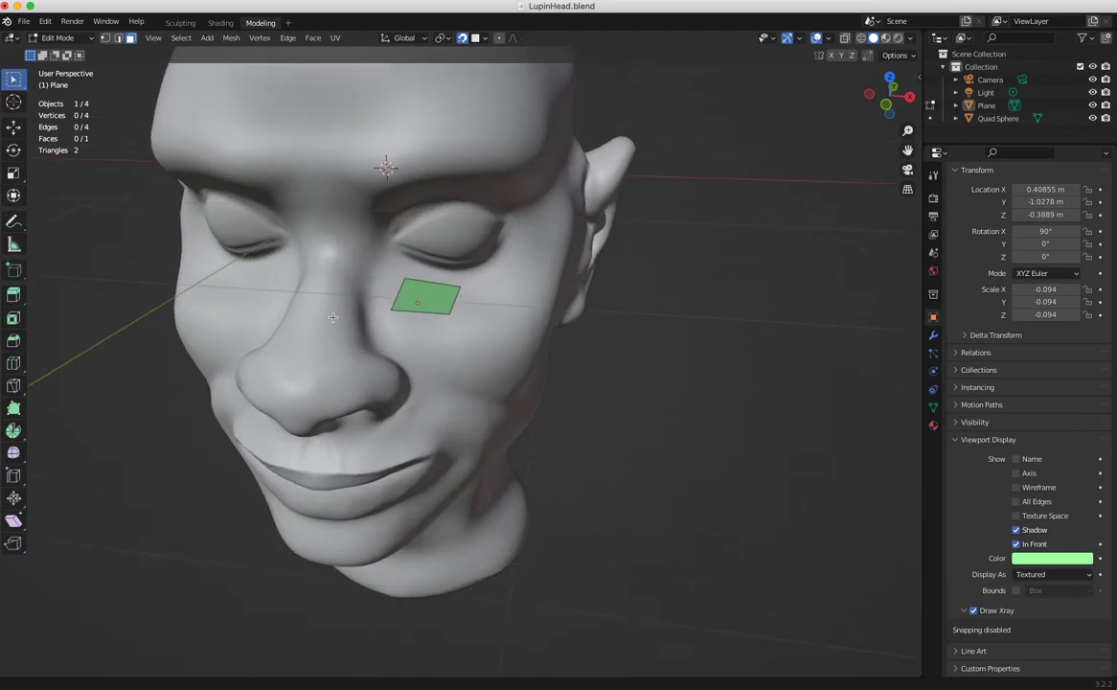
middle_drag(284, 281, 348, 304)
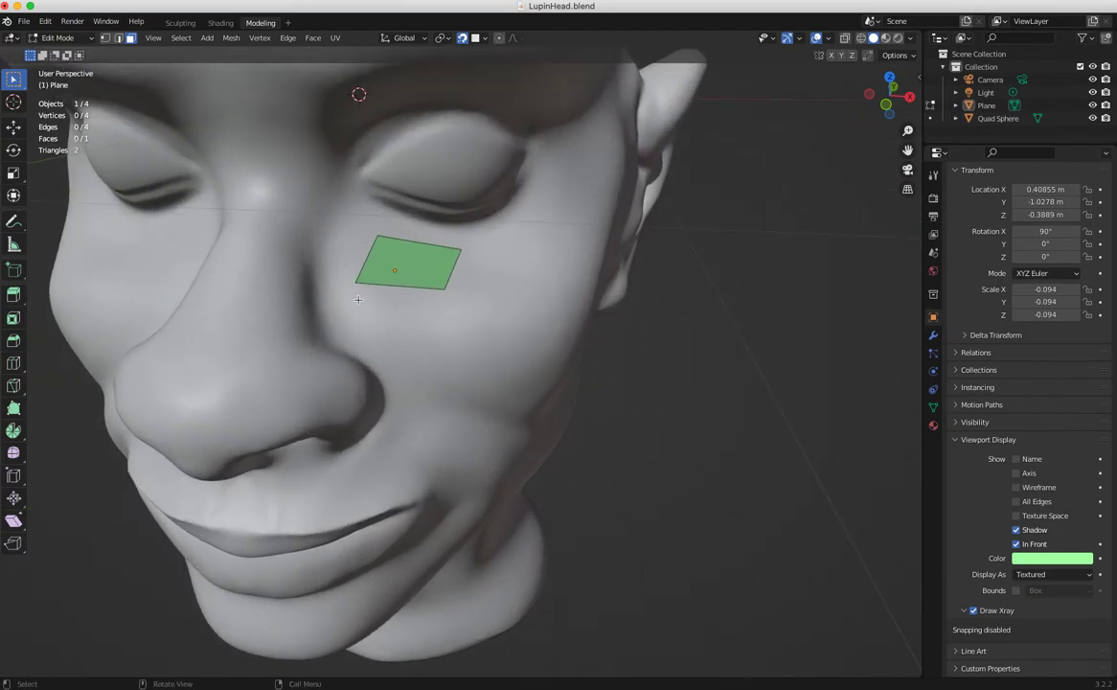
click(106, 38)
key(shift+space)
key(g)
drag(355, 284, 368, 272)
Move the plane's upper outer corner inward toward the nose and its lower outer corner slightly upward on the cheek
click(376, 238)
click(460, 250)
key(g)
click(439, 241)
click(443, 288)
drag(444, 289, 442, 279)
middle_drag(430, 310, 408, 293)
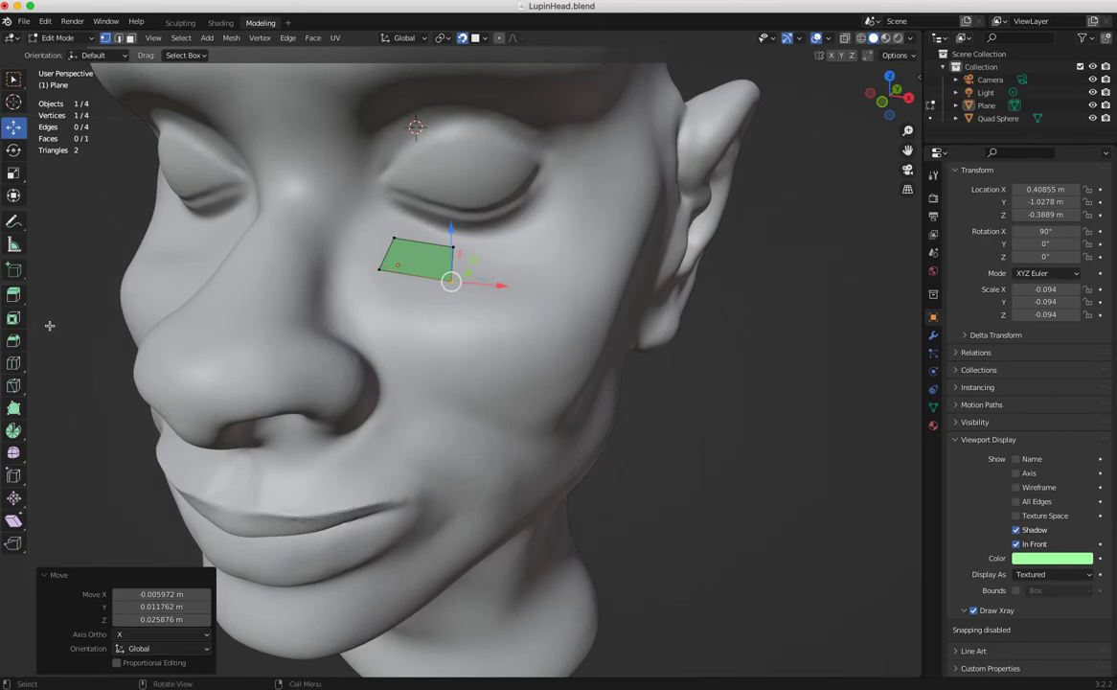
Activate the Poly Build tool on the plane, return to Object Mode and rename the Quad Sphere object to Head
click(14, 414)
middle_drag(100, 382, 127, 333)
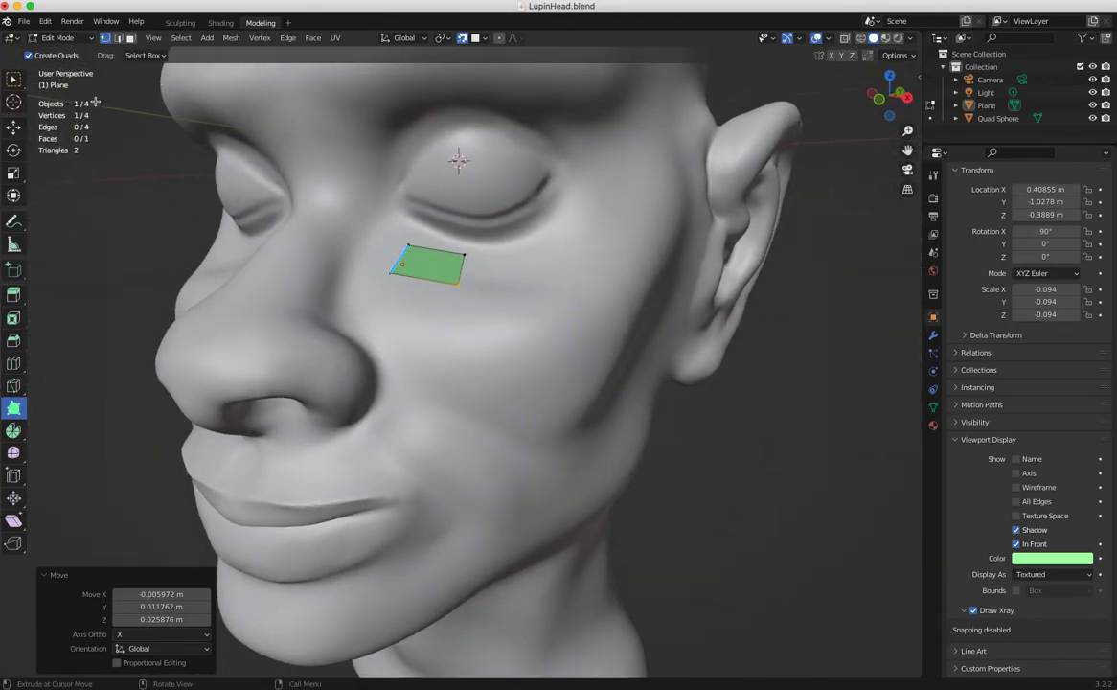
click(57, 37)
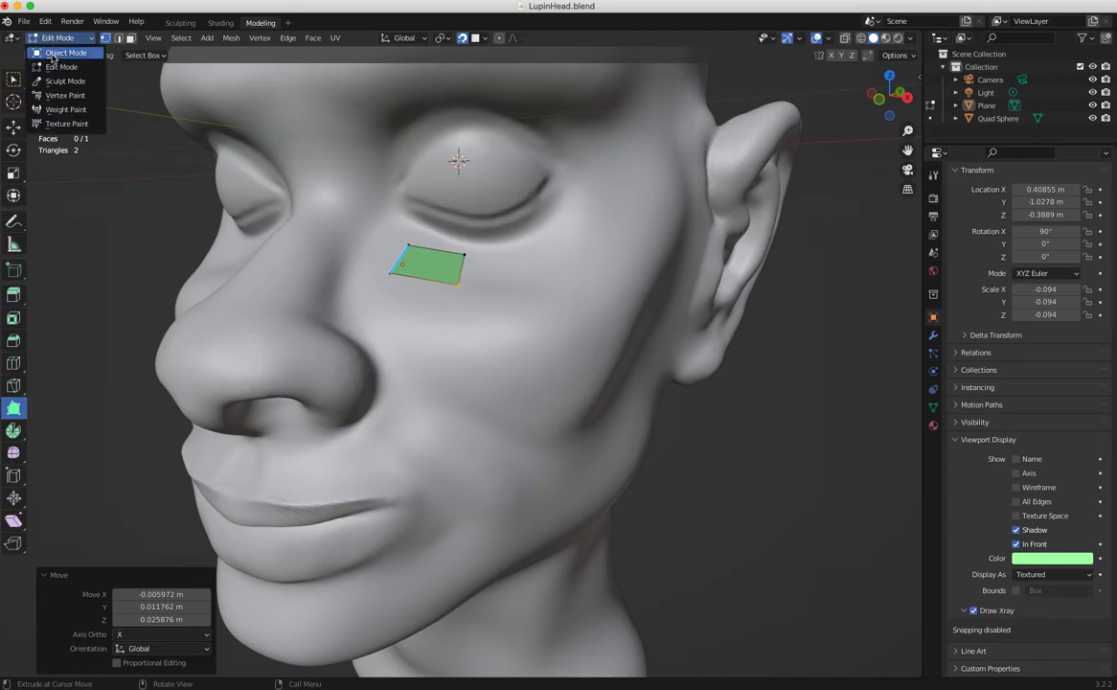
click(53, 36)
click(285, 291)
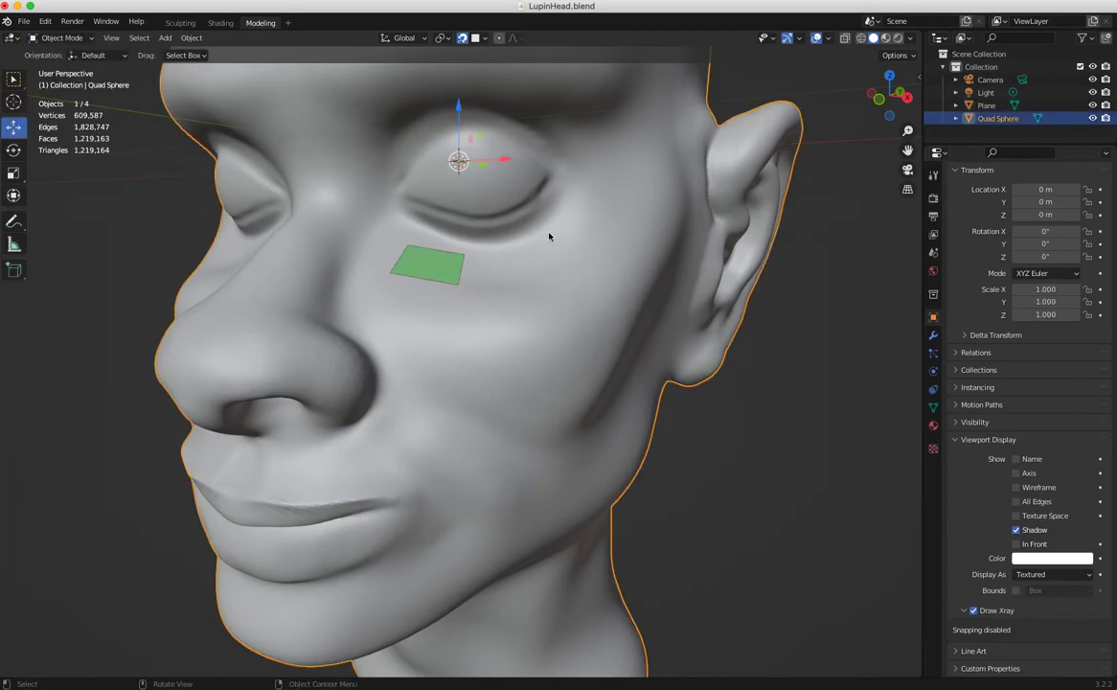
double_click(1000, 118)
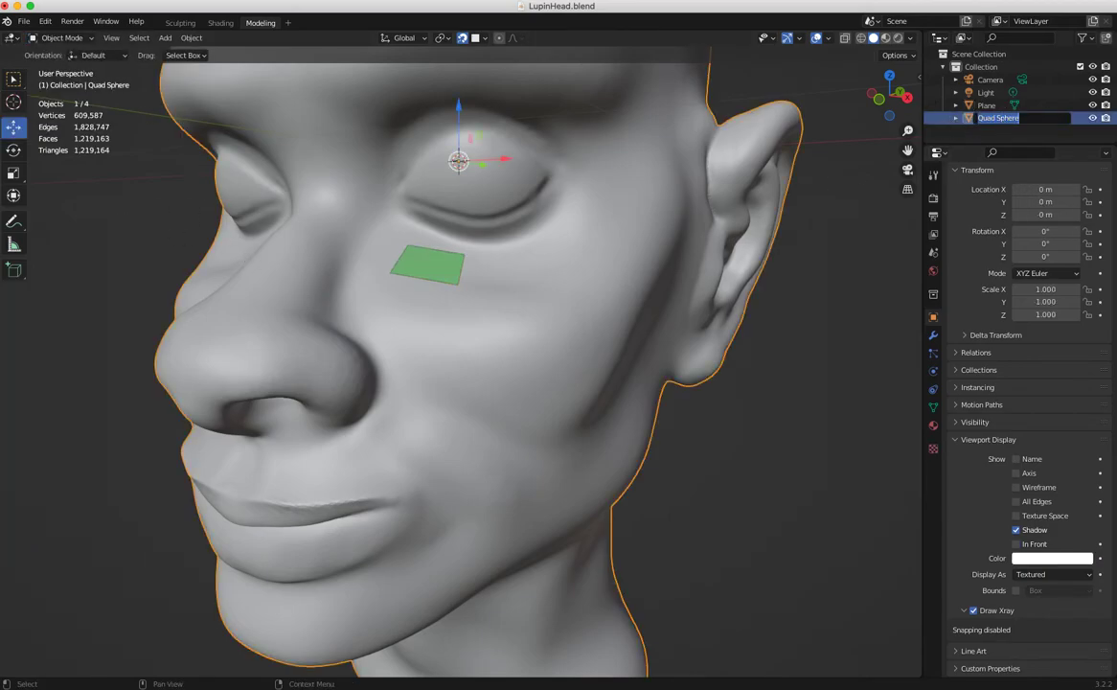
text(Head)
key(Return)
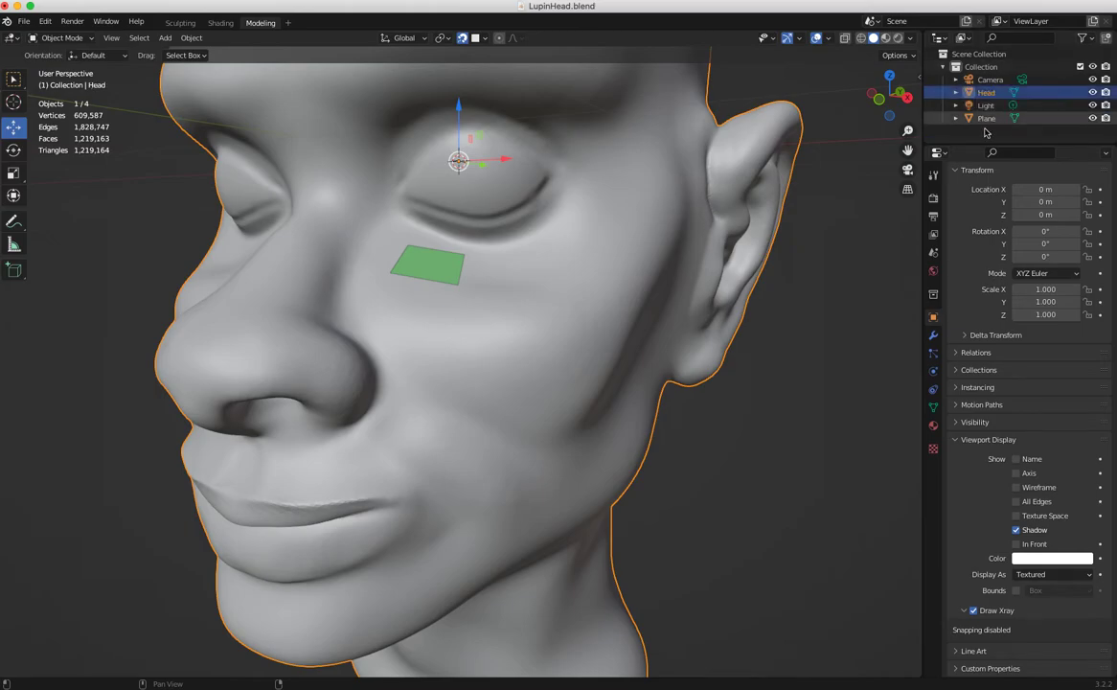
Hide the Head object and examine the plane's visibility and viewport display settings
click(1093, 92)
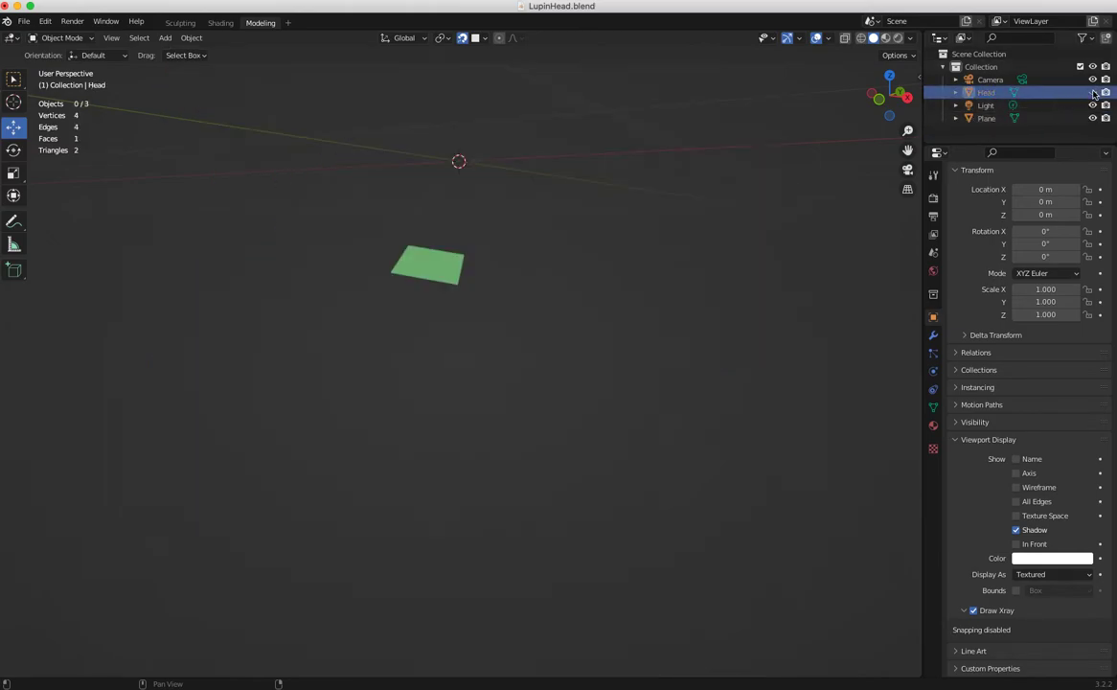
middle_drag(816, 182, 442, 252)
click(454, 262)
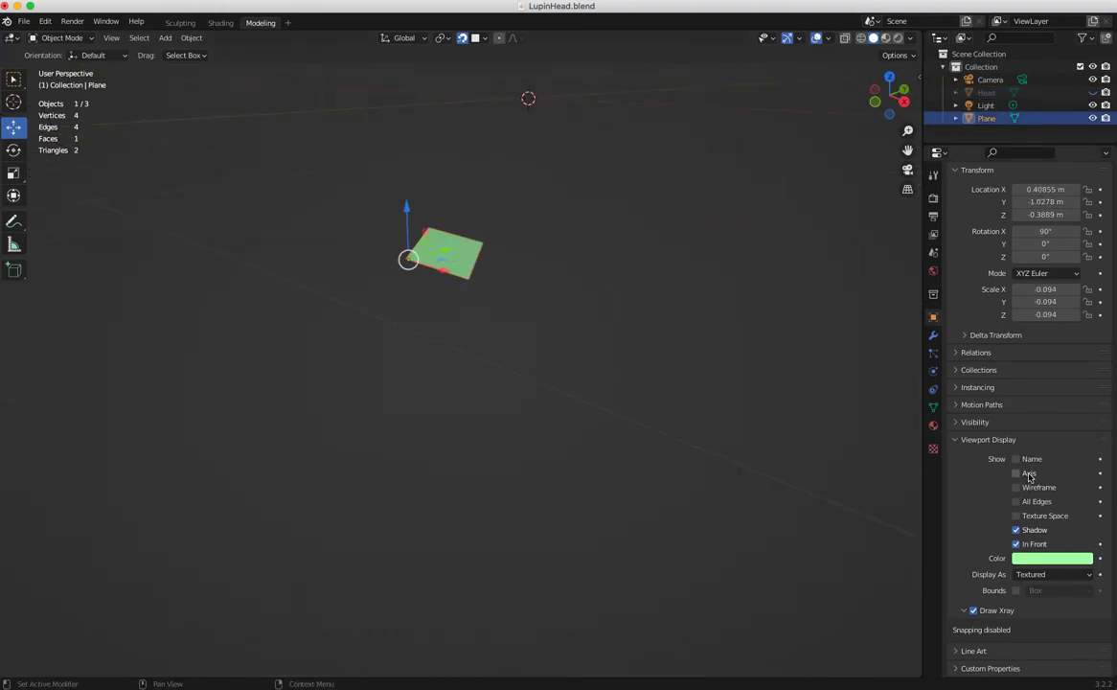
mouse_move(1115, 493)
mouse_down()
mouse_move(1114, 478)
mouse_move(1114, 492)
mouse_up()
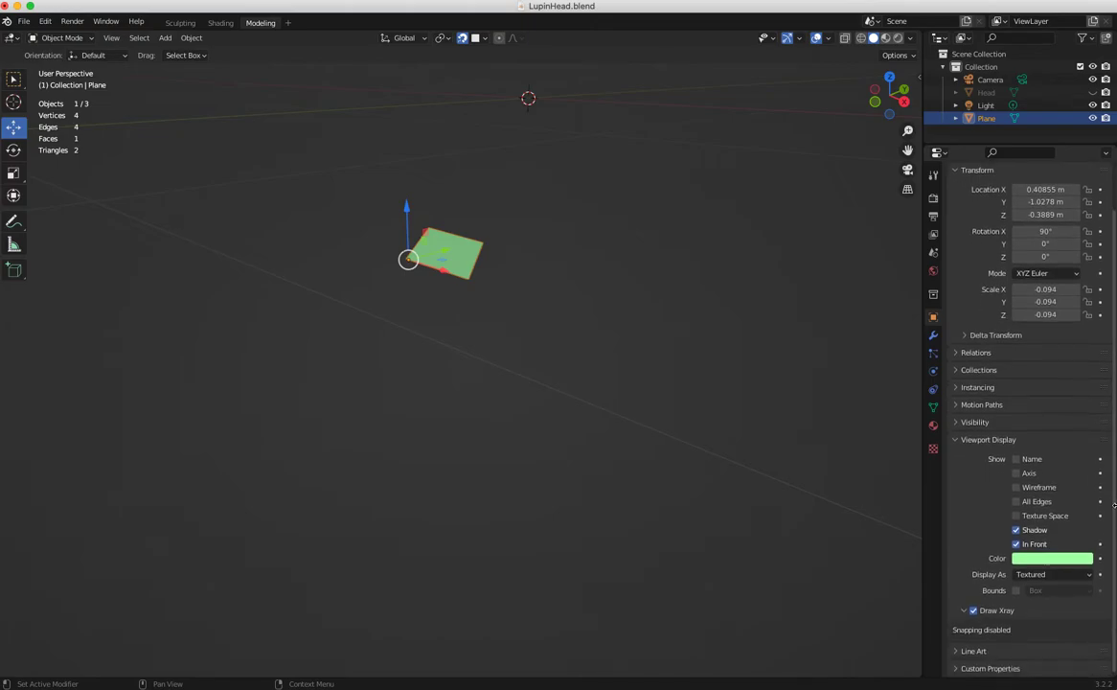
click(957, 424)
click(957, 425)
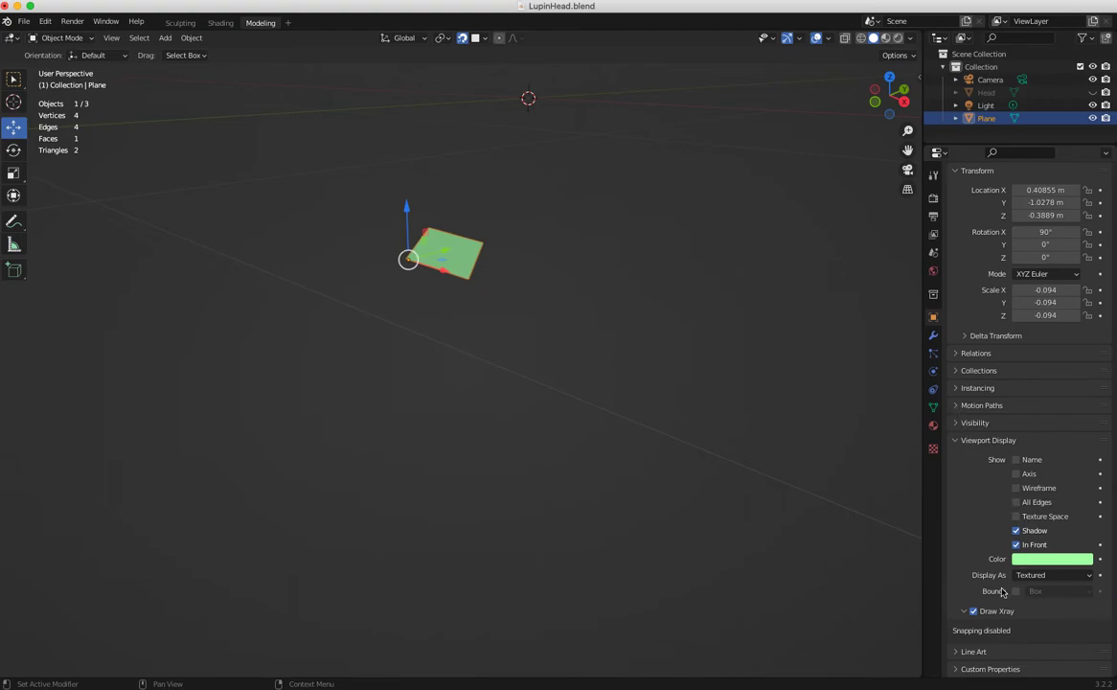
Examine the viewport overlay options, deselect the plane to inspect it from several angles, and show the Head object again
click(827, 38)
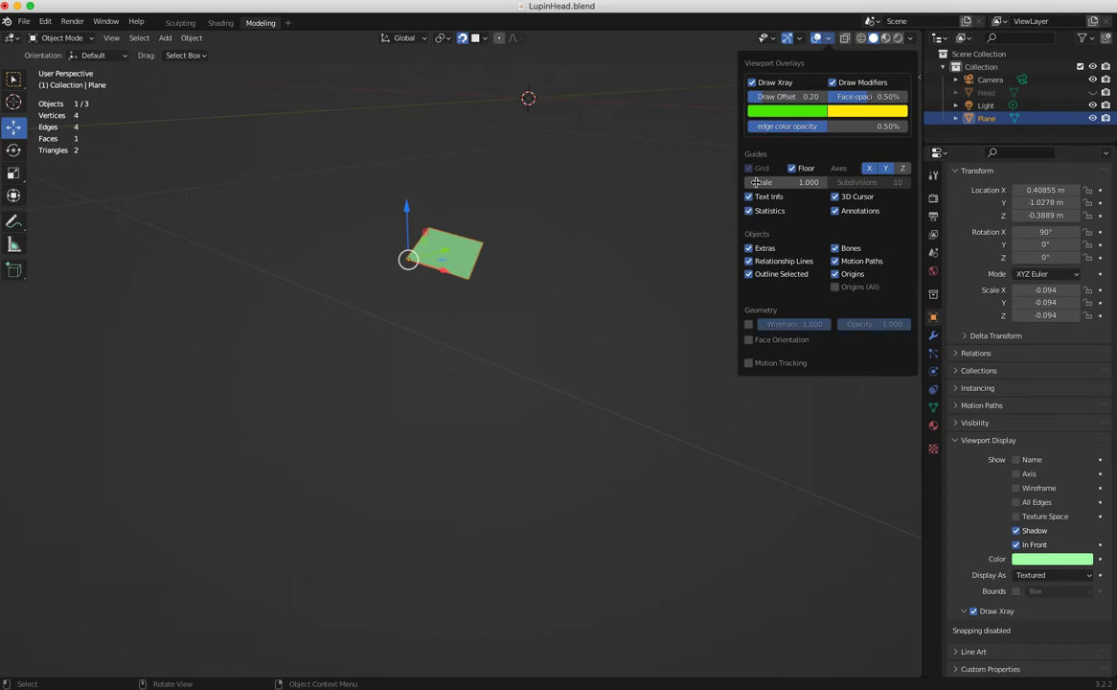
middle_drag(387, 216, 583, 273)
click(384, 227)
middle_drag(434, 277, 298, 253)
middle_drag(498, 291, 565, 289)
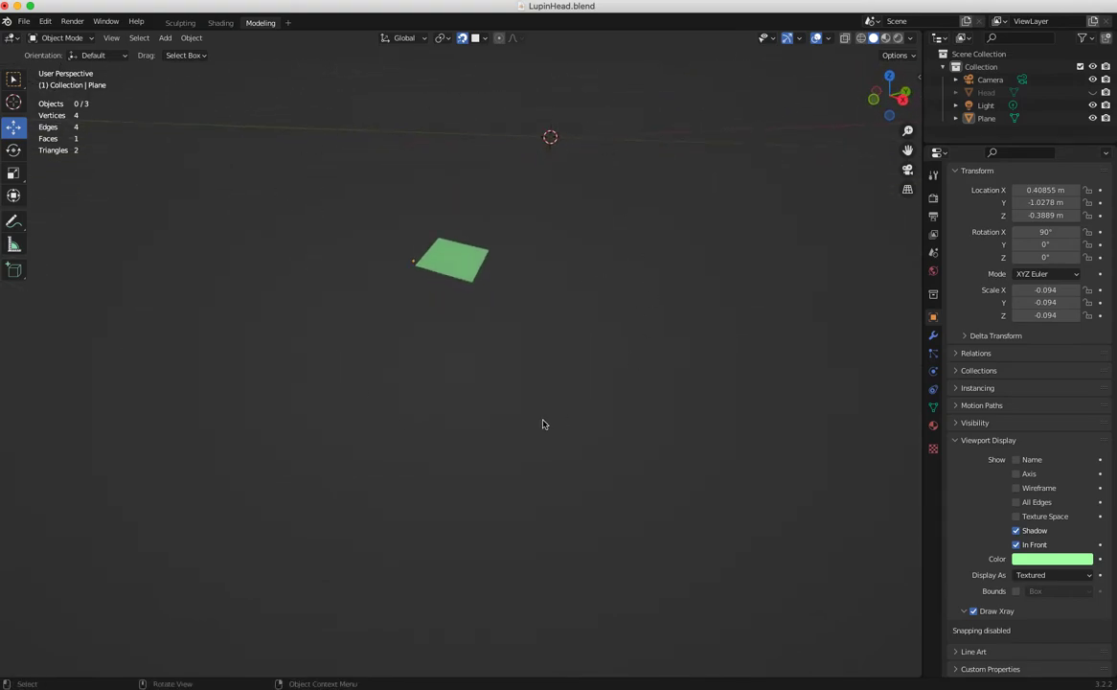
middle_drag(466, 335, 457, 293)
click(1093, 92)
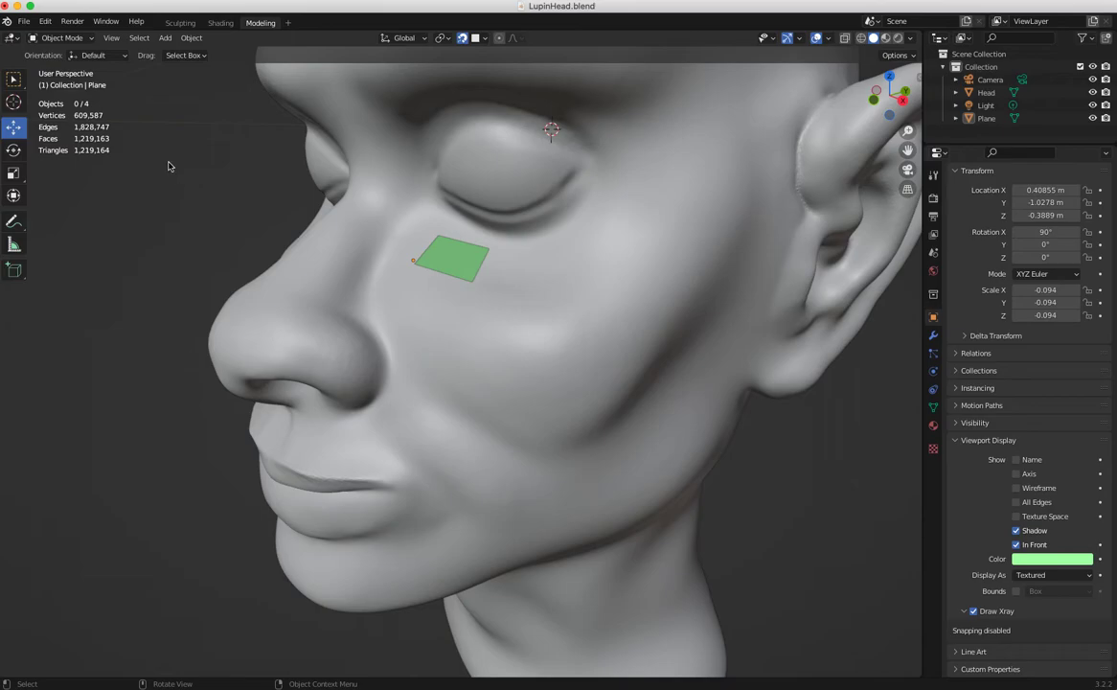
Select the plane and rename it to Retopo
click(457, 264)
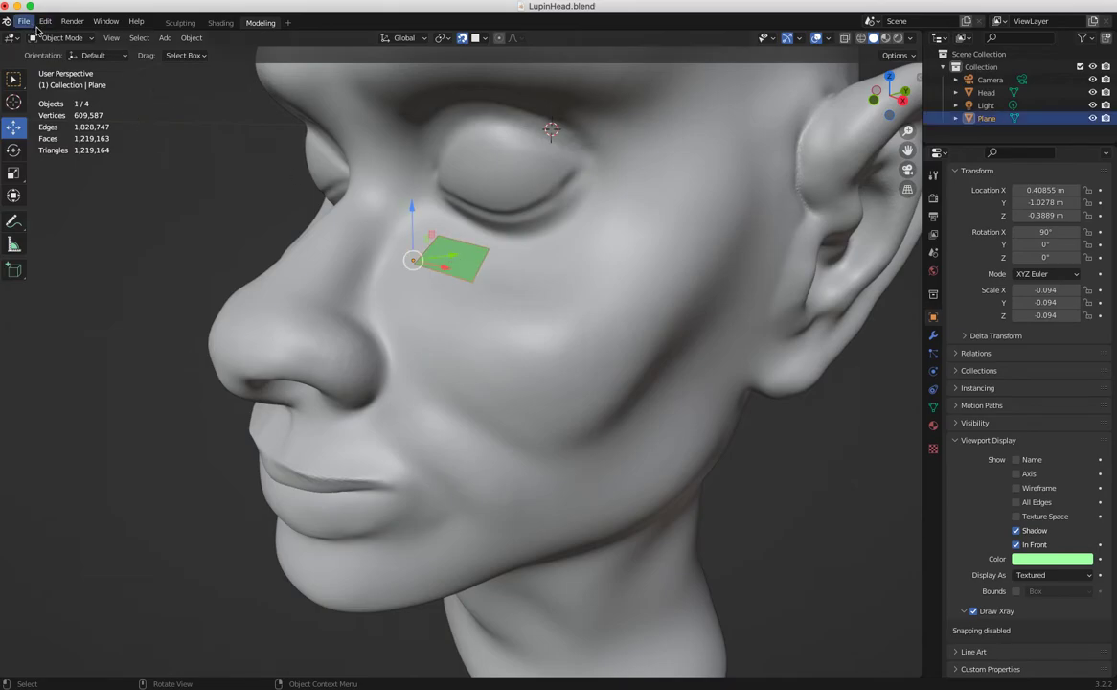
click(63, 39)
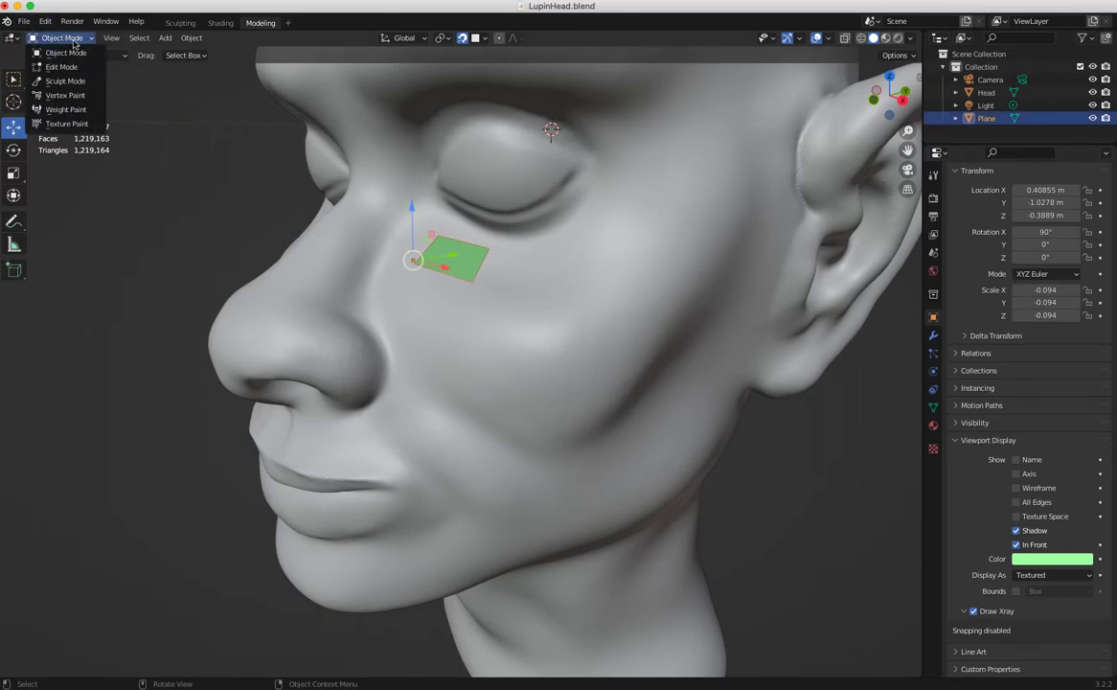
double_click(986, 118)
text(Retop)
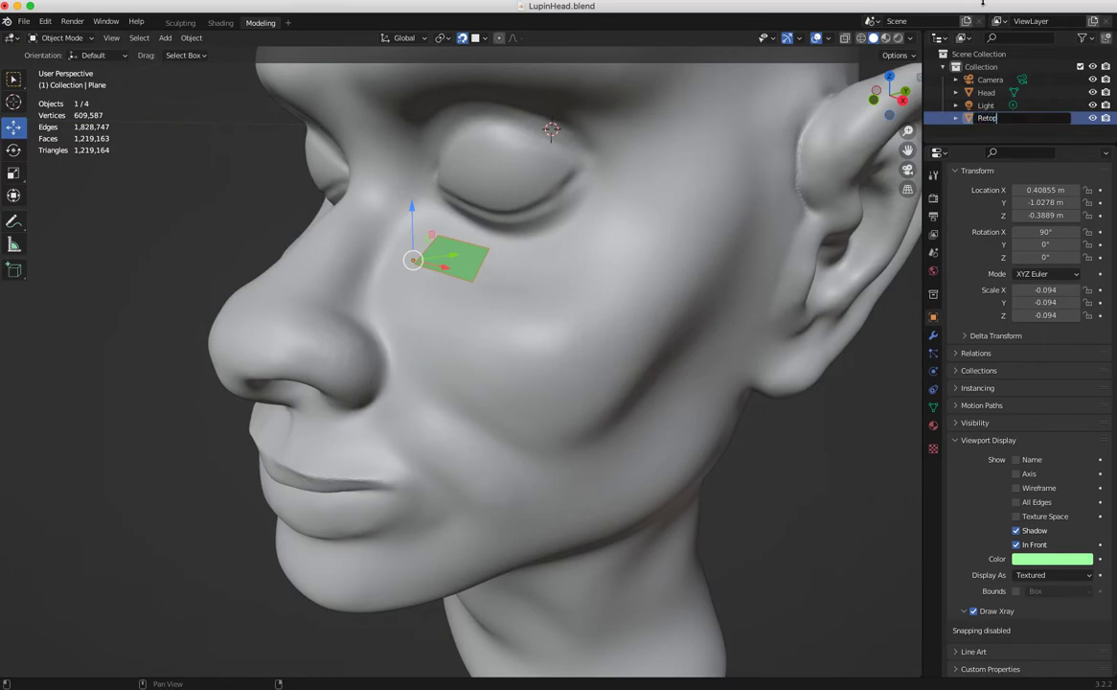
text(o)
key(Return)
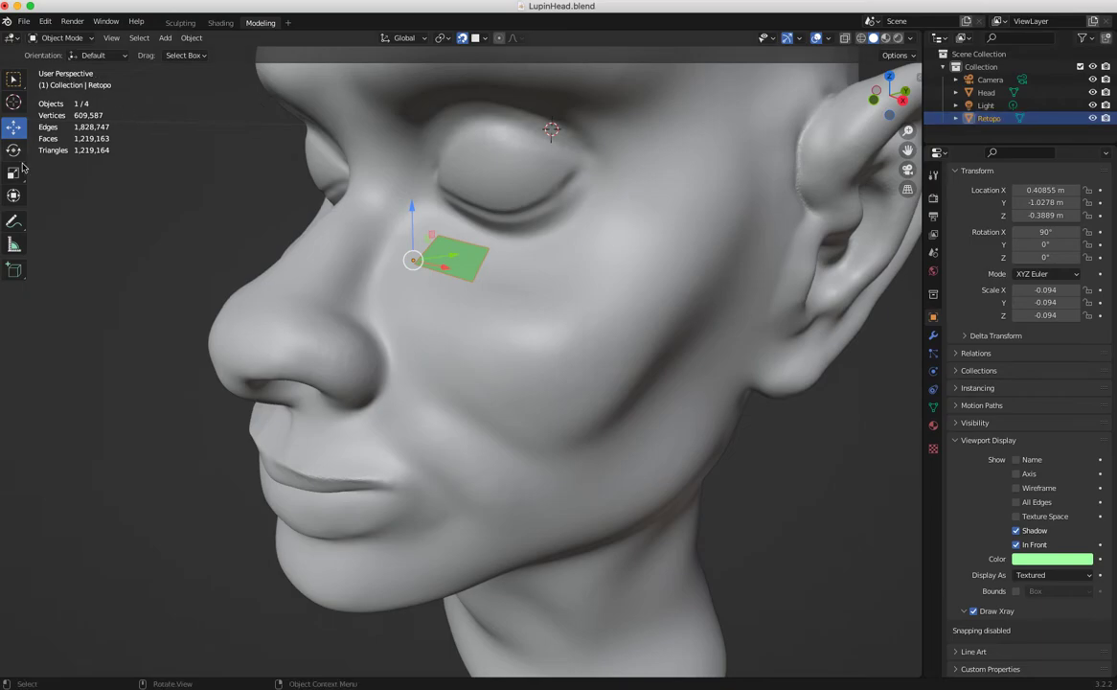
Enter Edit Mode on Retopo and extend the plane's outer edge with two more Poly Build quads along the lower eyelid
click(50, 40)
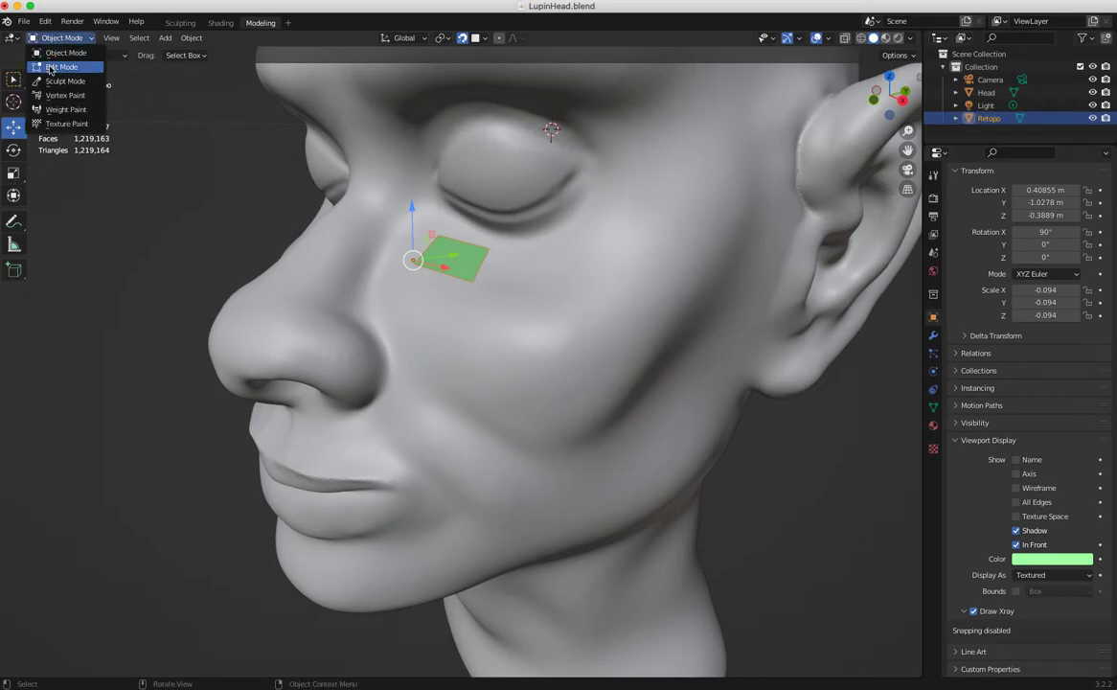
click(60, 67)
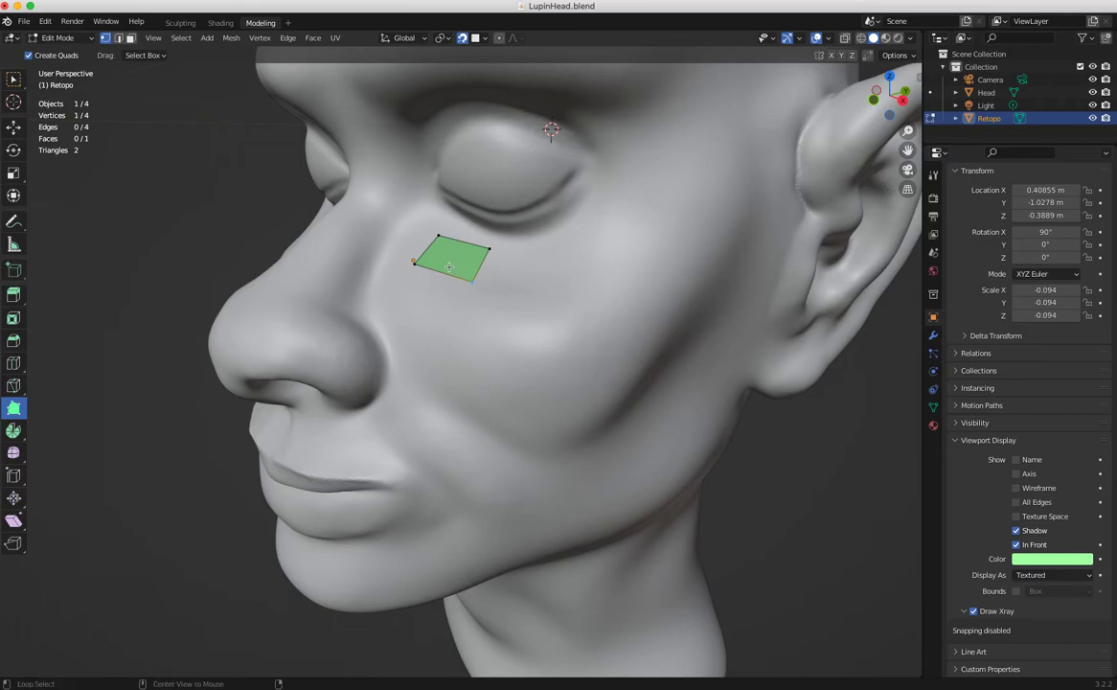
scroll(388, 223, up, 3)
scroll(388, 222, down, 1)
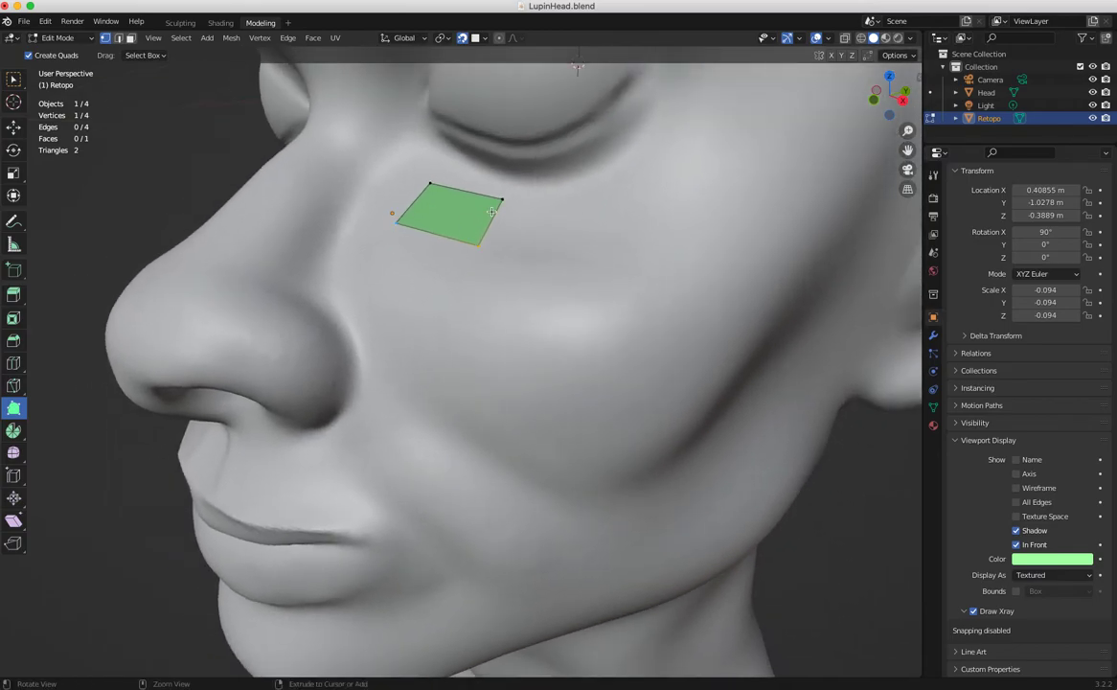
drag(492, 221, 579, 247)
drag(574, 201, 613, 173)
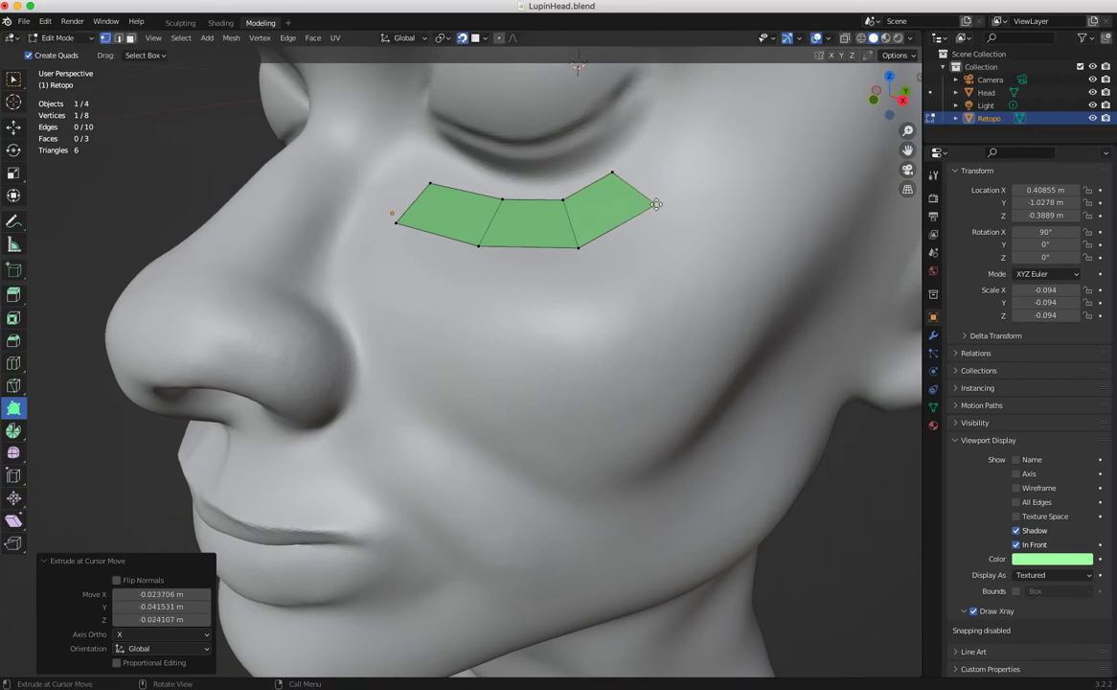
Adjust the strip's inner end vertices near the nose and add a fourth quad rising beside the eye's outer corner
middle_drag(422, 305, 419, 226)
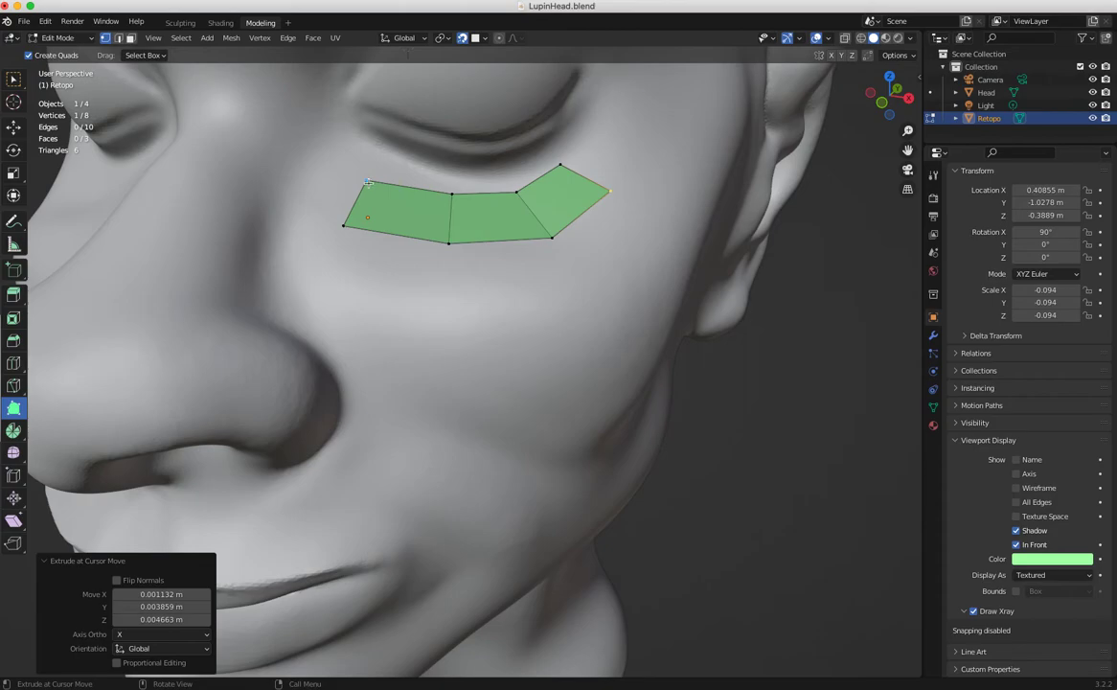
drag(367, 182, 353, 224)
middle_drag(399, 299, 552, 267)
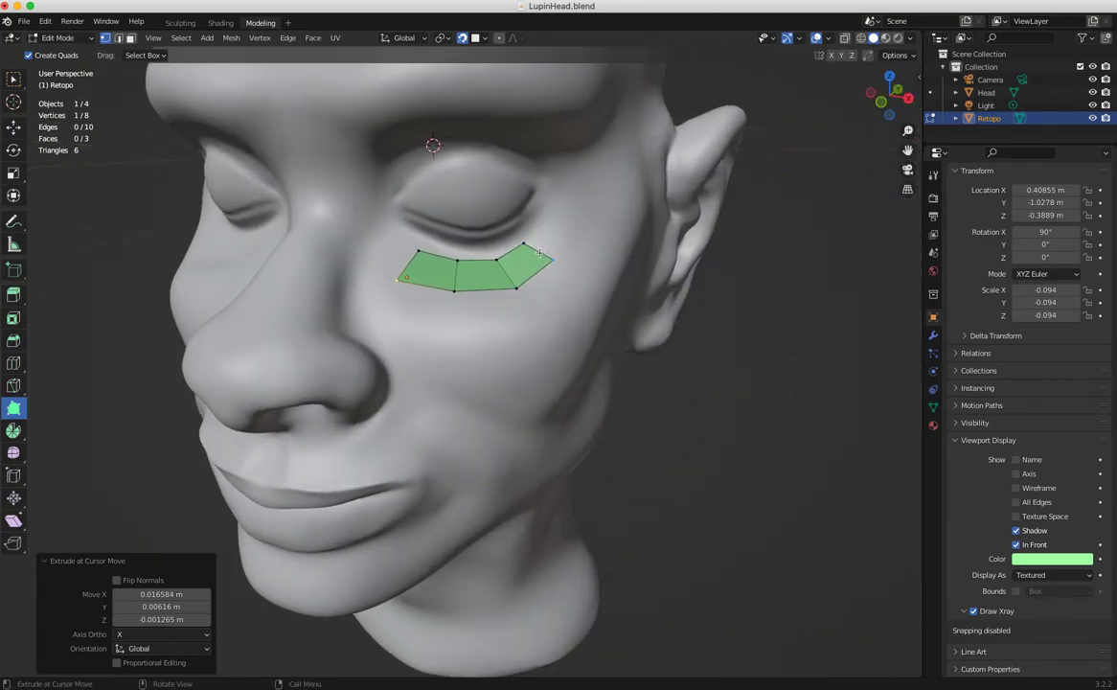
scroll(540, 252, up, 4)
drag(588, 182, 658, 127)
middle_drag(458, 281, 424, 290)
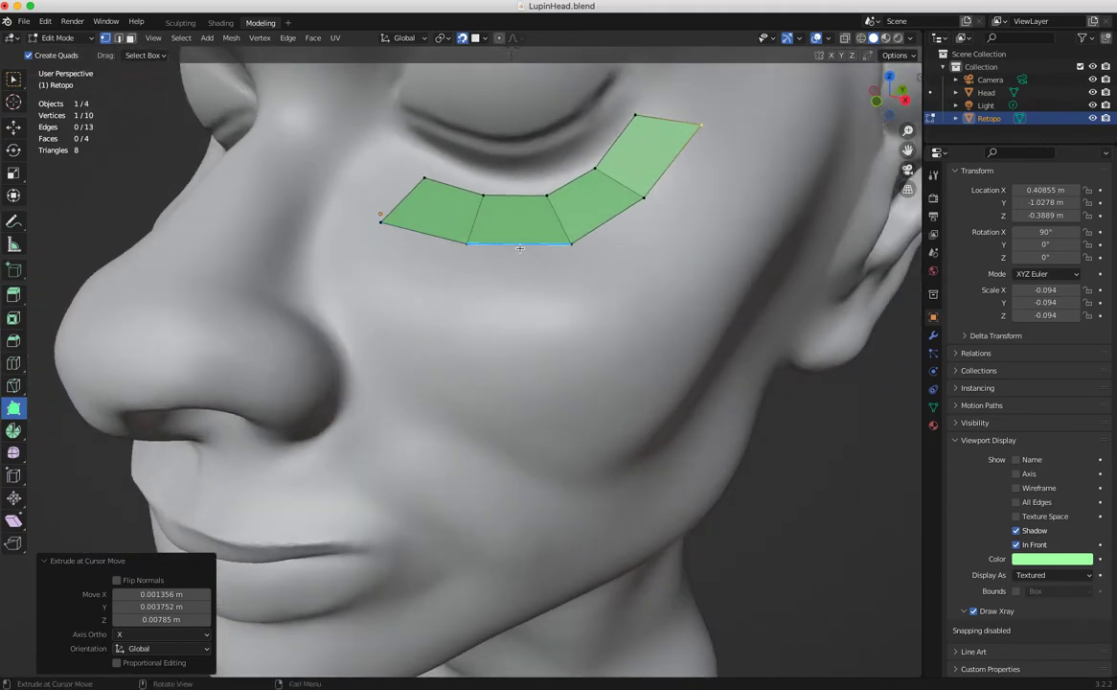
Extrude a quad down the cheek from the strip's second quad, and undo the trial shift of its inner upper corner
drag(520, 248, 519, 312)
drag(467, 244, 438, 256)
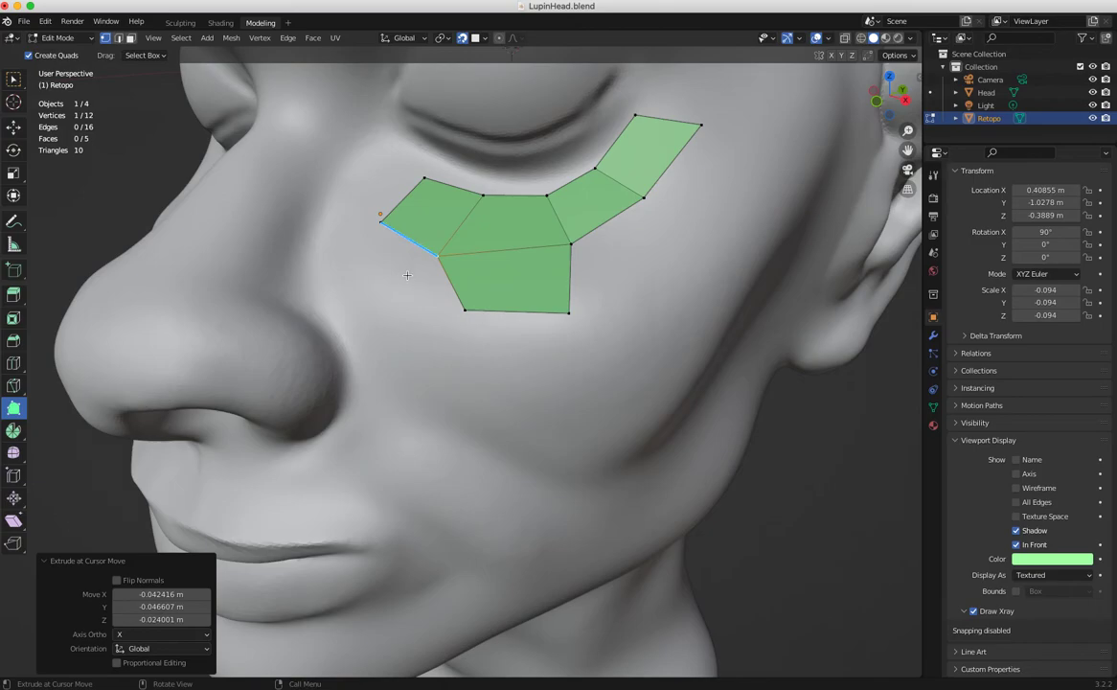
key(ctrl+z)
Try to fill the gap between the innermost quad and the new lower quad with a face from their shared corner
click(466, 244)
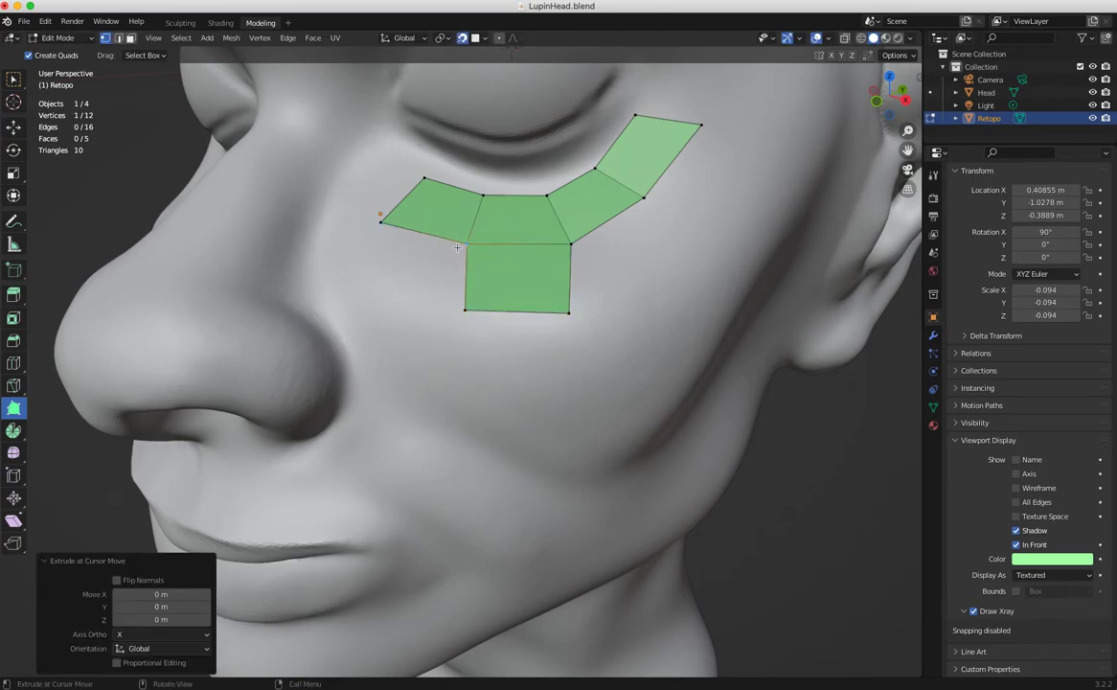
key(f)
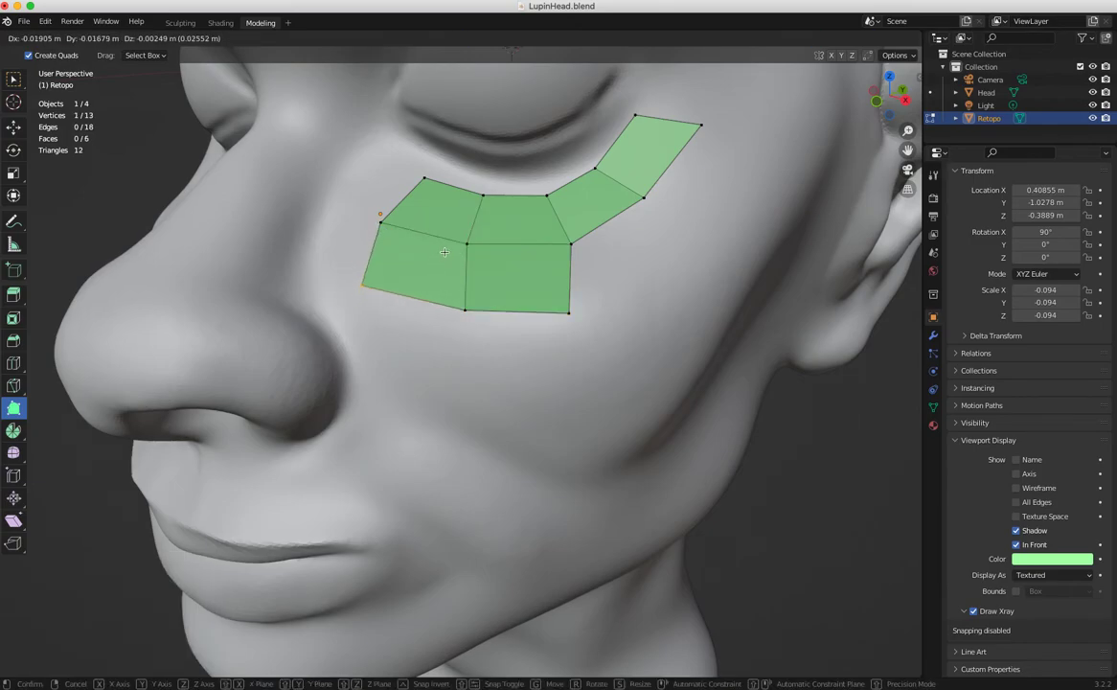
click(448, 244)
key(ctrl+z)
key(ctrl+z)
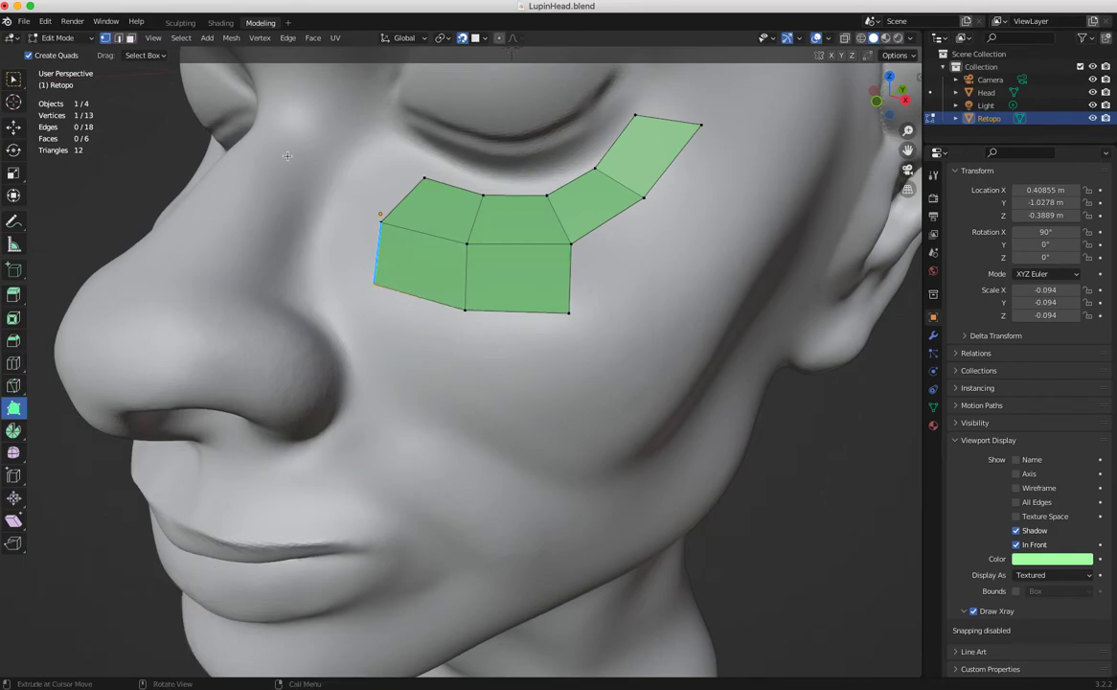
Find the F2 add-on in the preferences and toggle its activation
click(45, 21)
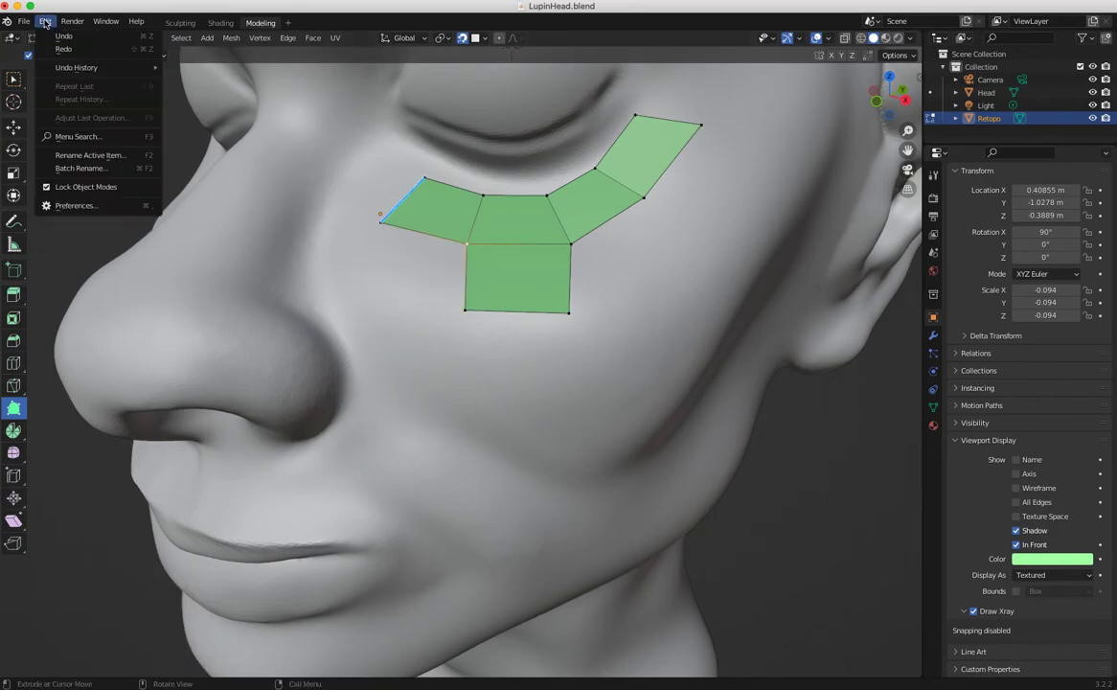
click(48, 191)
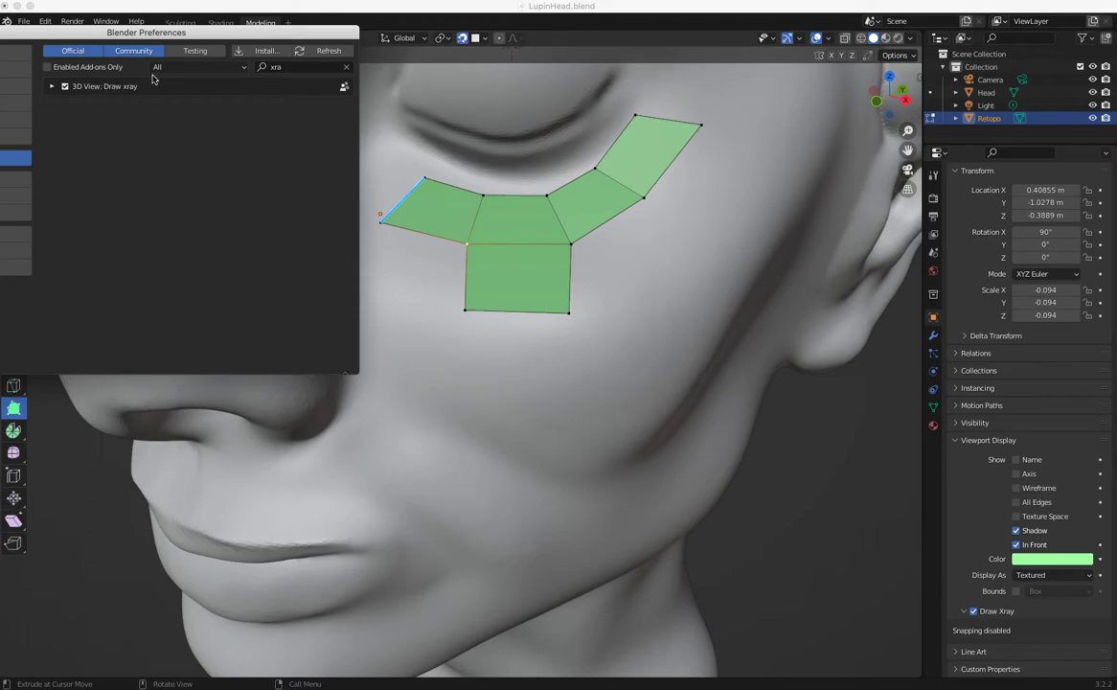
click(277, 67)
key(BackSpace)
text(f2)
click(64, 88)
Try to fill the gap beside the lower quad by extending faces from the shared corner with Poly Build, and undo the attempts
click(458, 256)
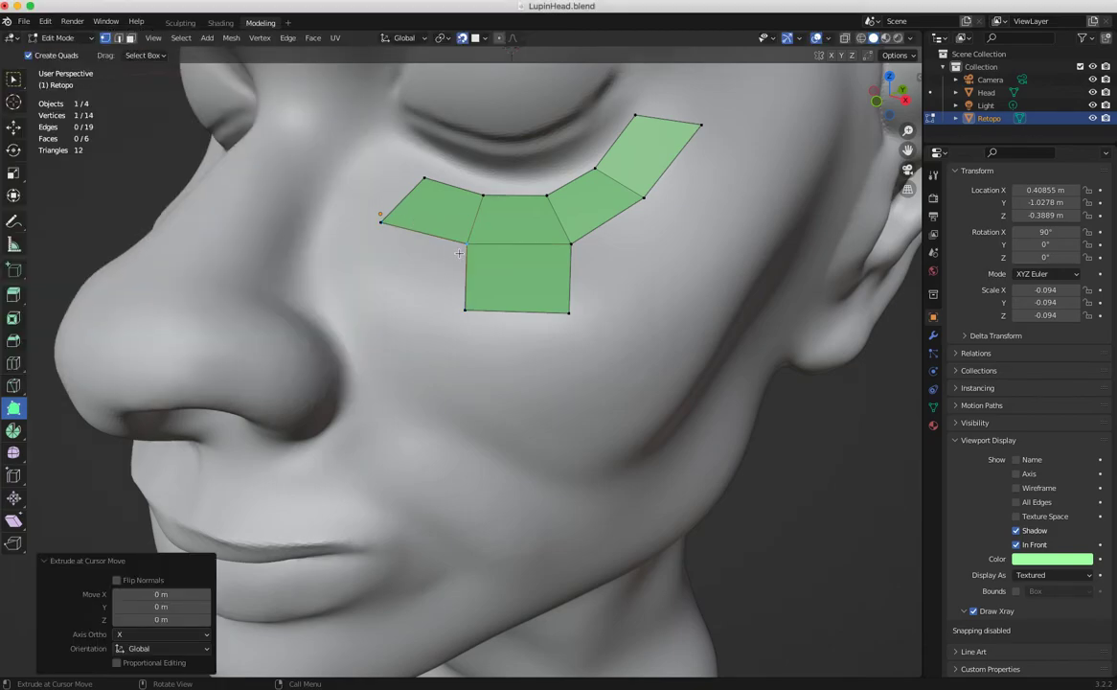
click(465, 273)
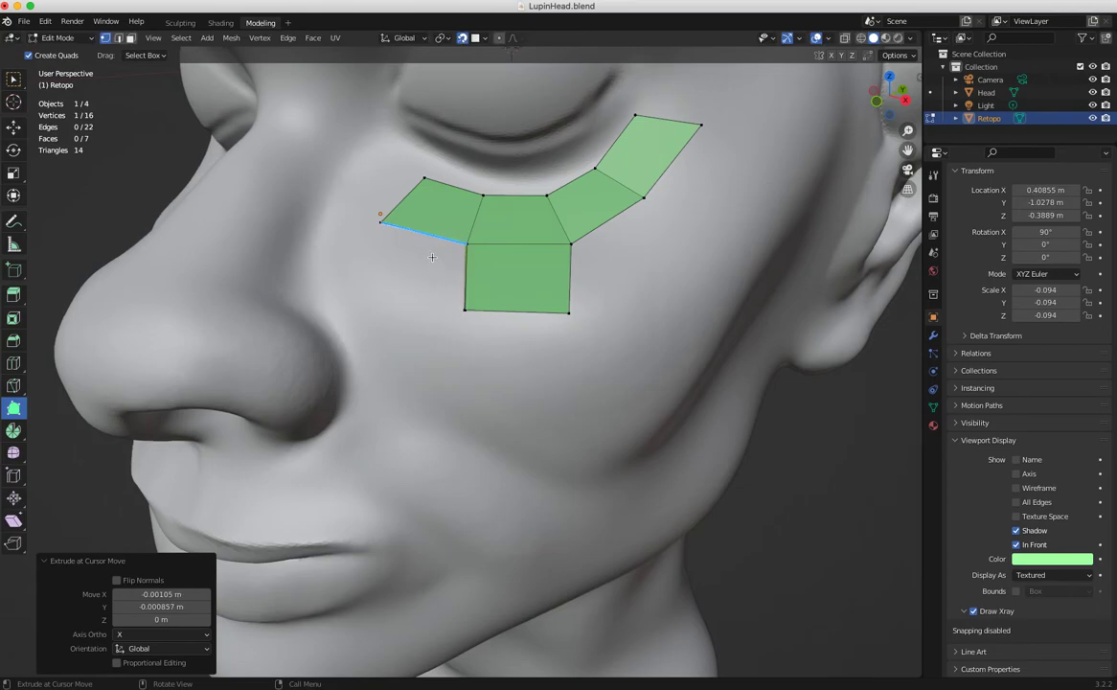
key(ctrl+z)
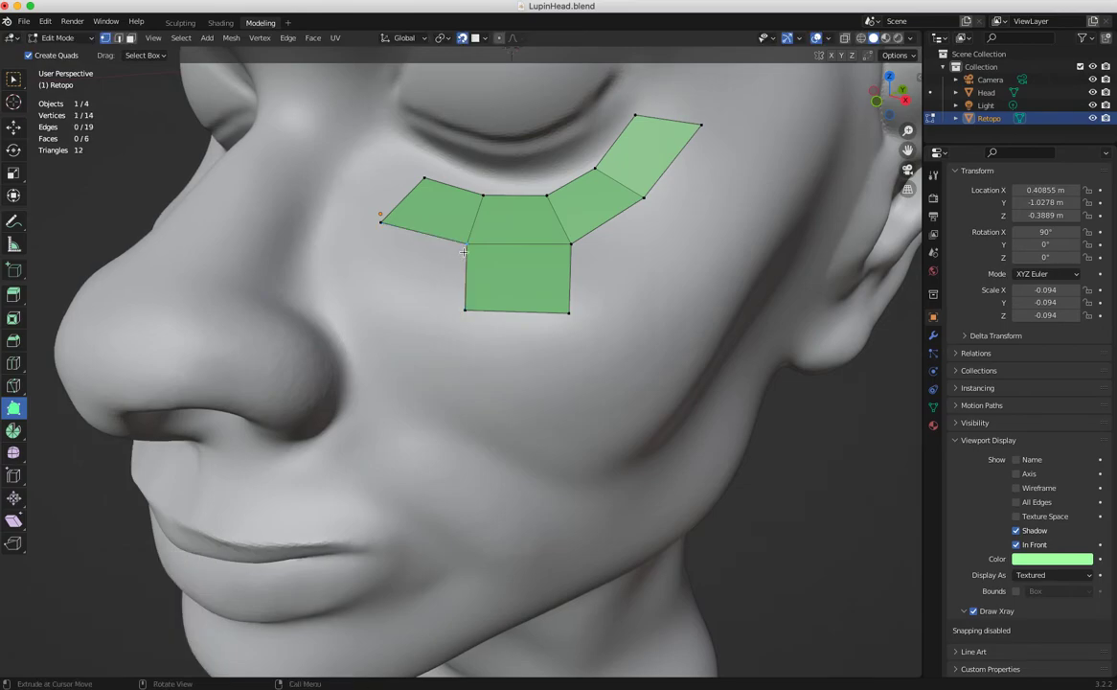
click(466, 245)
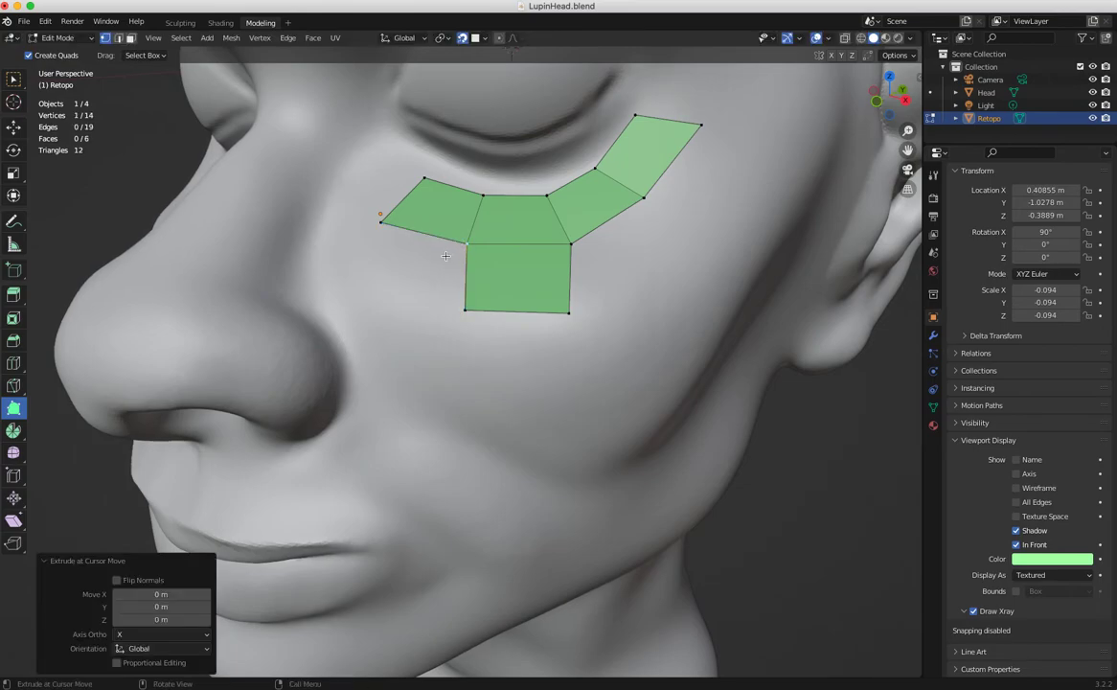
drag(466, 246, 345, 271)
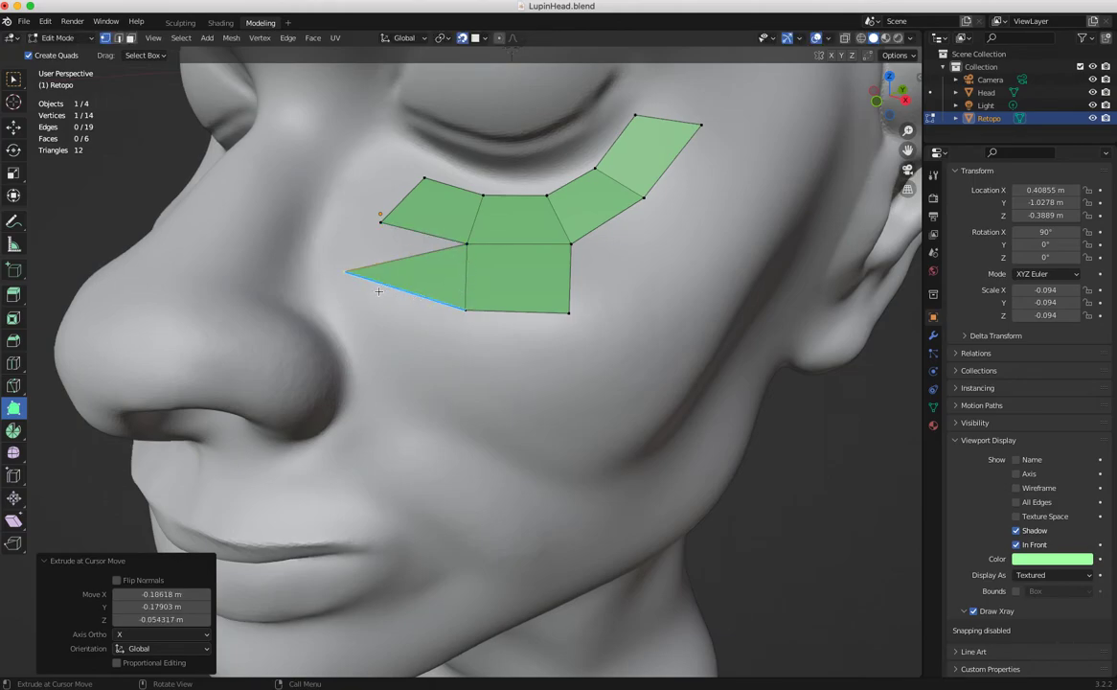
key(ctrl+z)
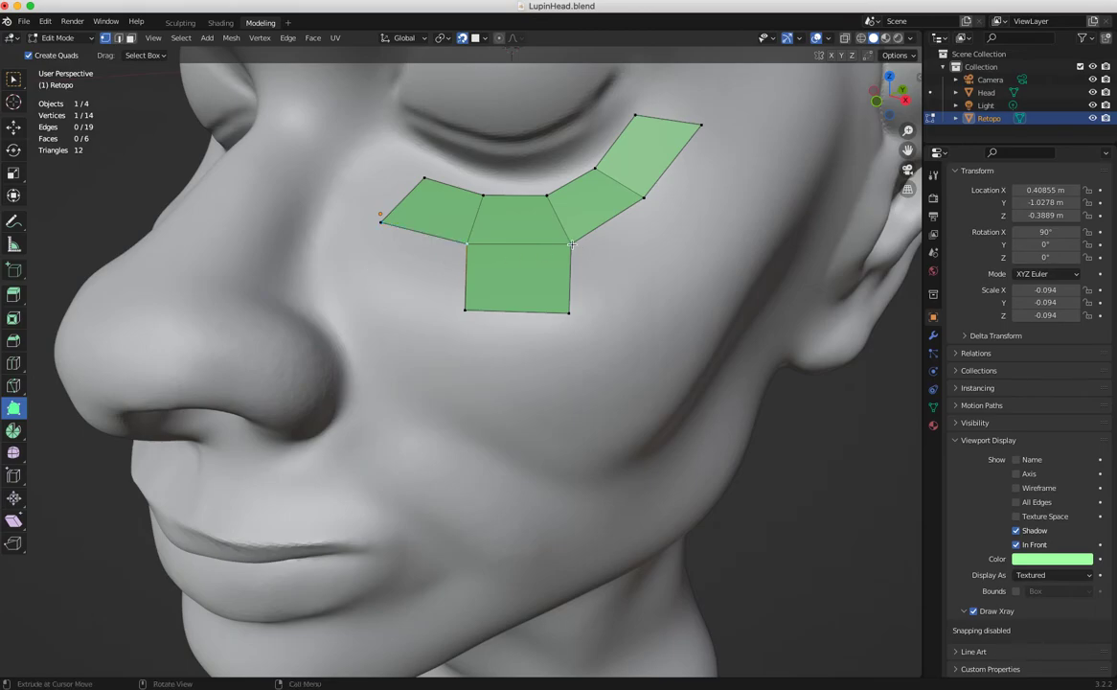
Try to fill the gap on the lower quad's outer side from the shared upper corner, and undo the resulting face
drag(571, 245, 575, 247)
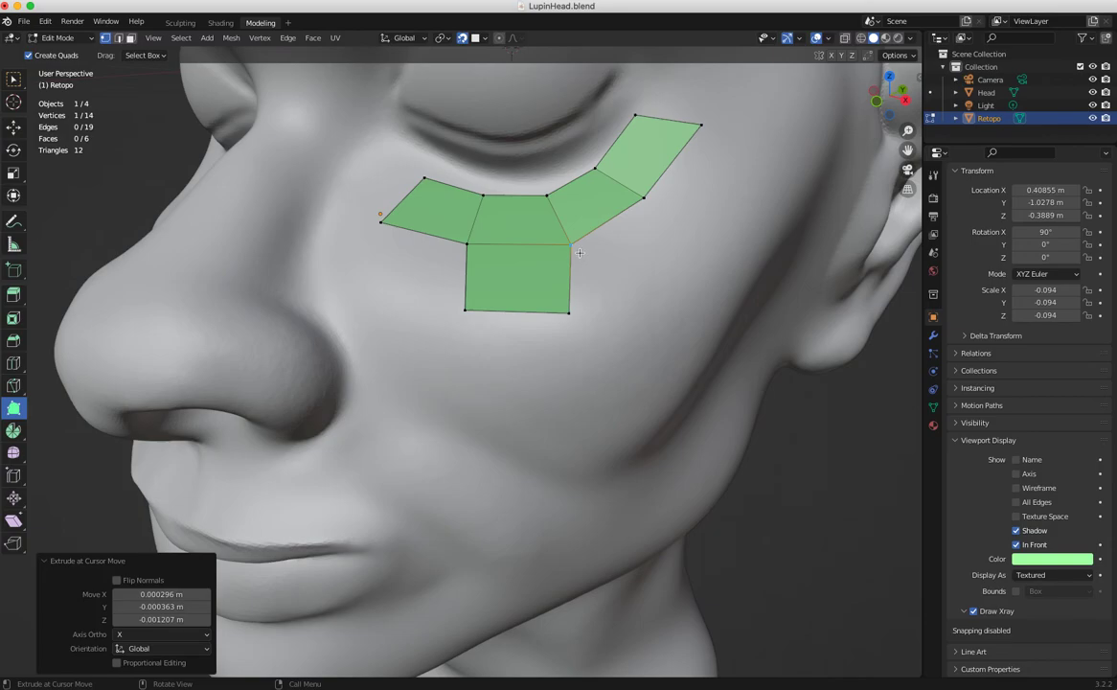
click(581, 254)
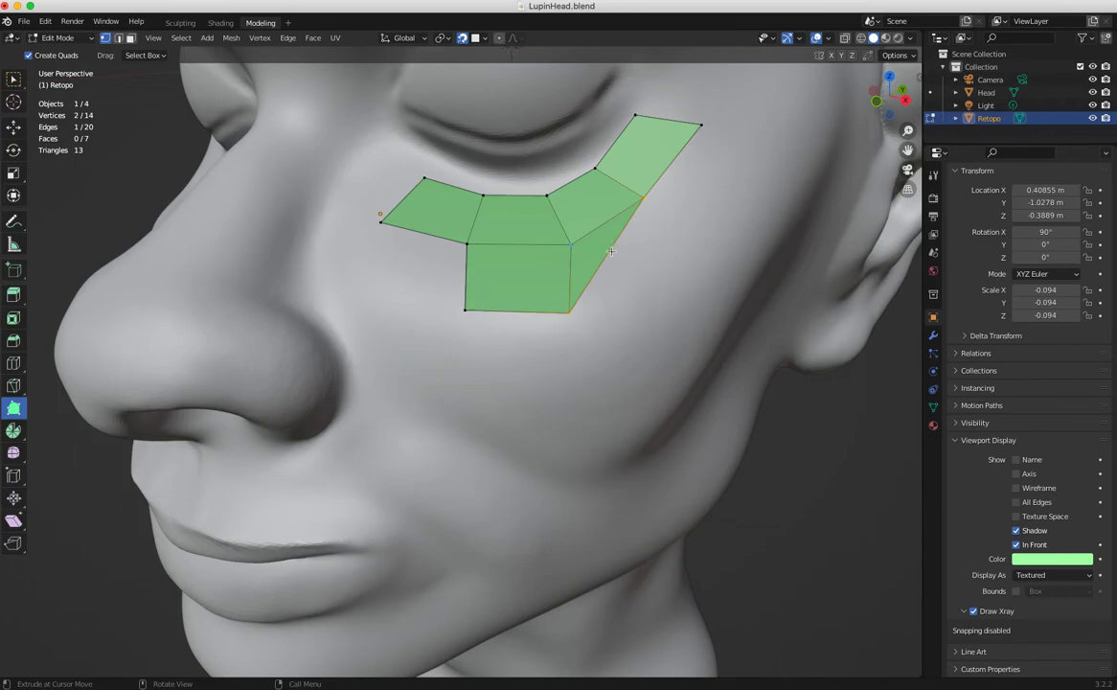
key(ctrl+z)
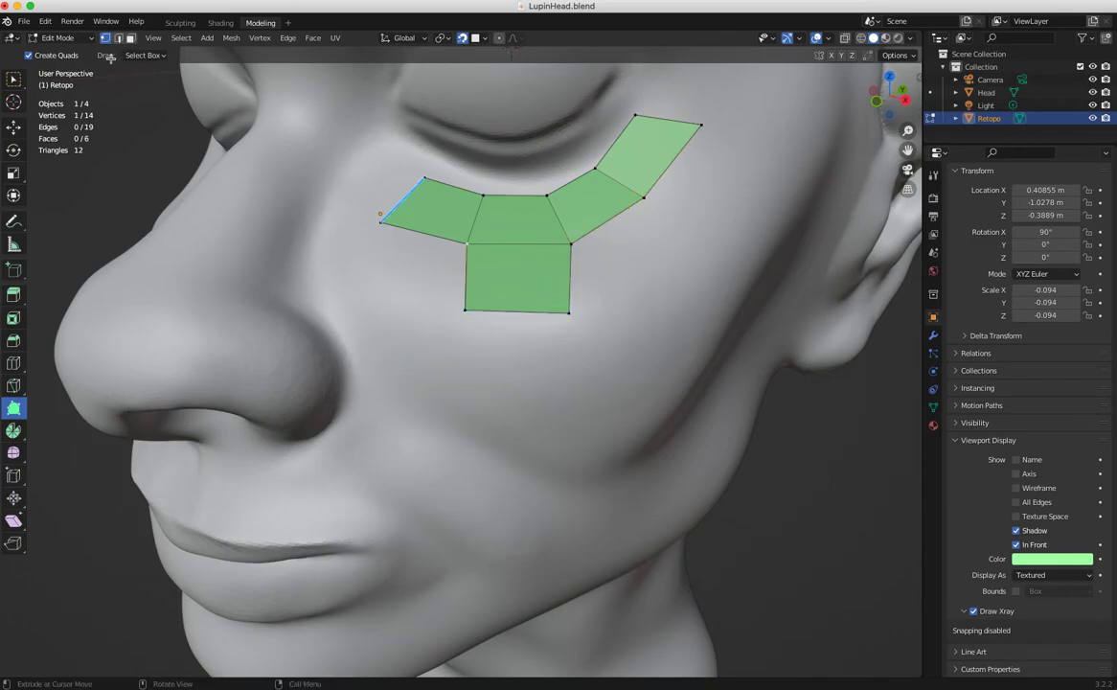
Check in the preferences whether the F2 add-on is enabled
click(70, 21)
mouse_move(45, 22)
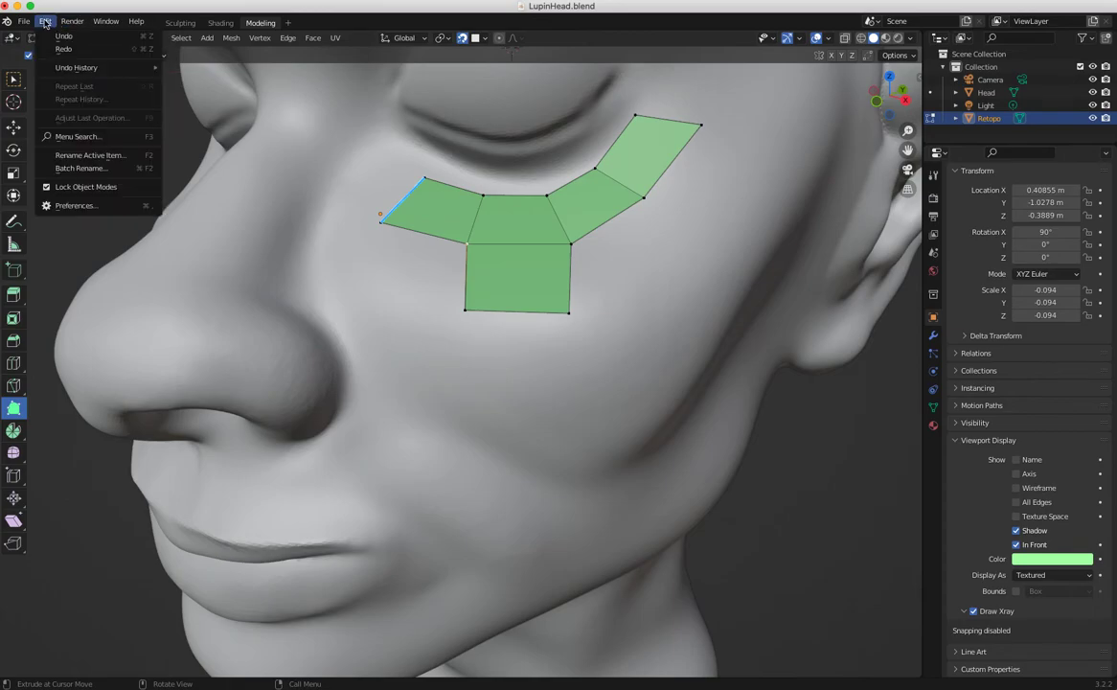
click(60, 206)
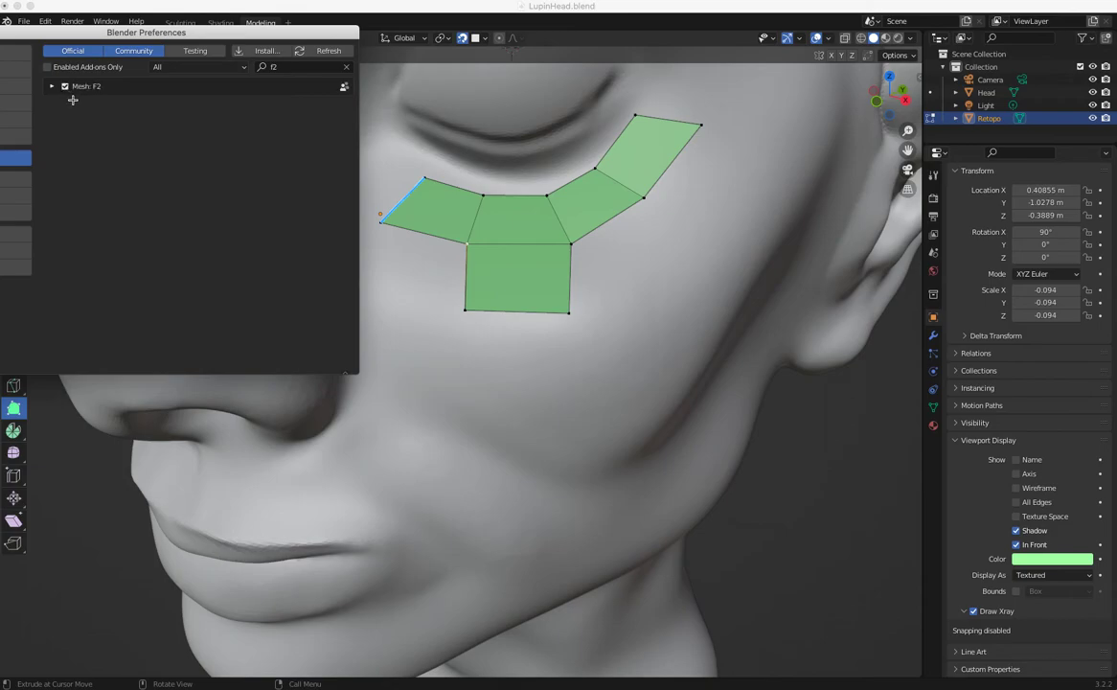
click(437, 268)
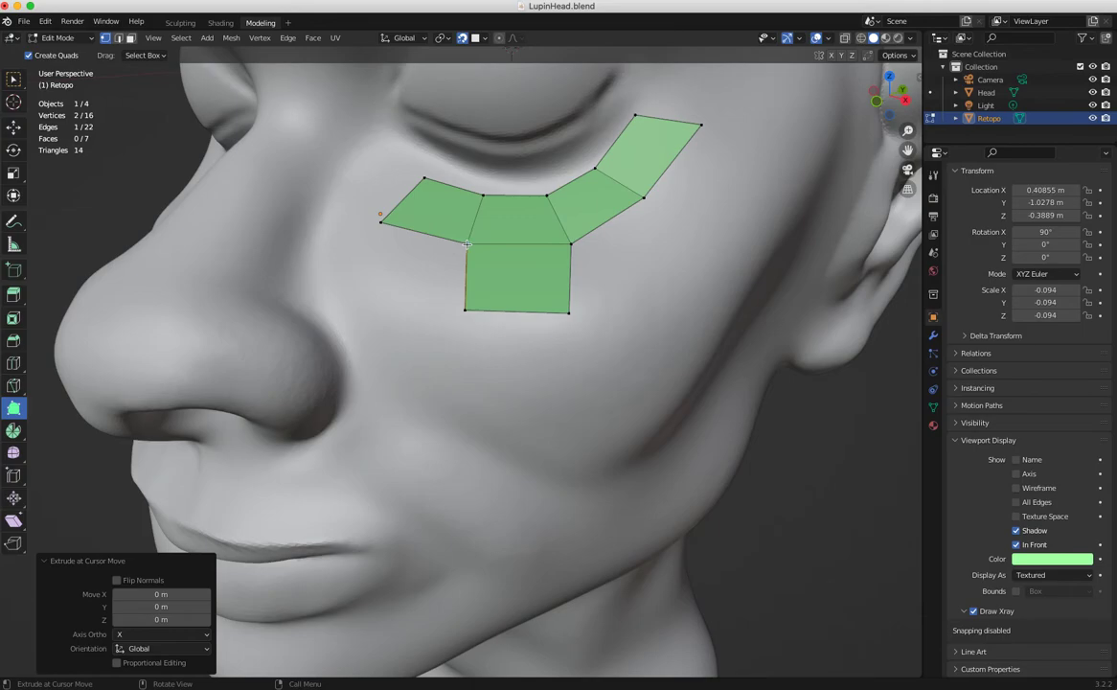
Try again to fill the gap between the innermost quad and the lower quad from their shared corner, and undo the attempts
click(467, 244)
key(f)
click(338, 274)
key(ctrl+z)
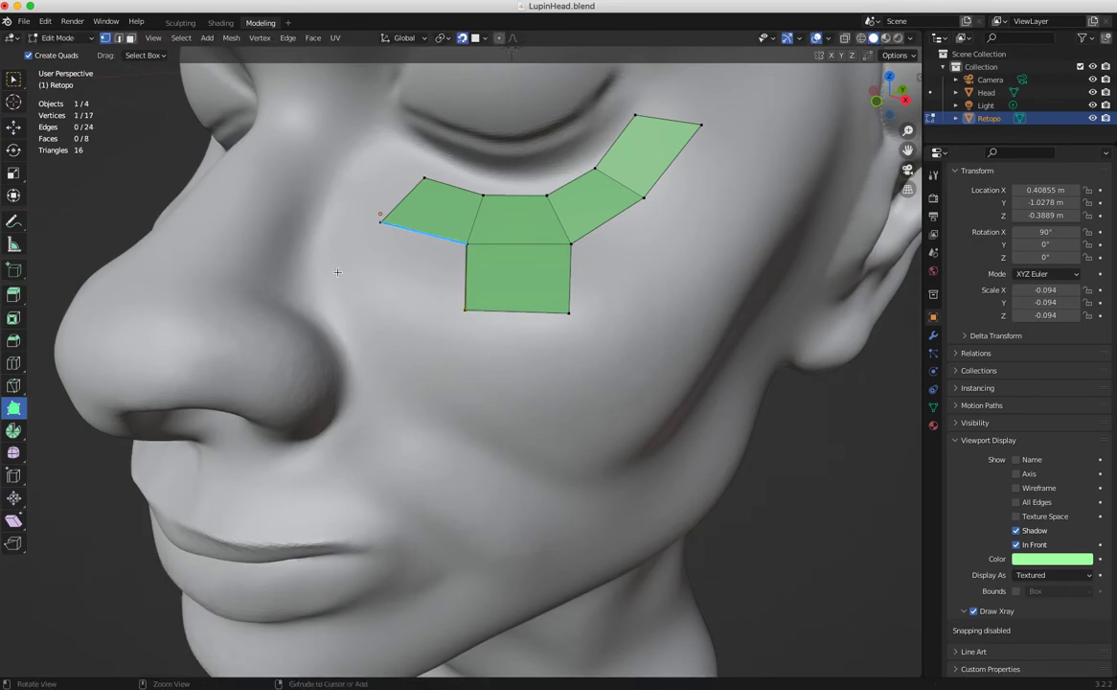
shift+click(465, 251)
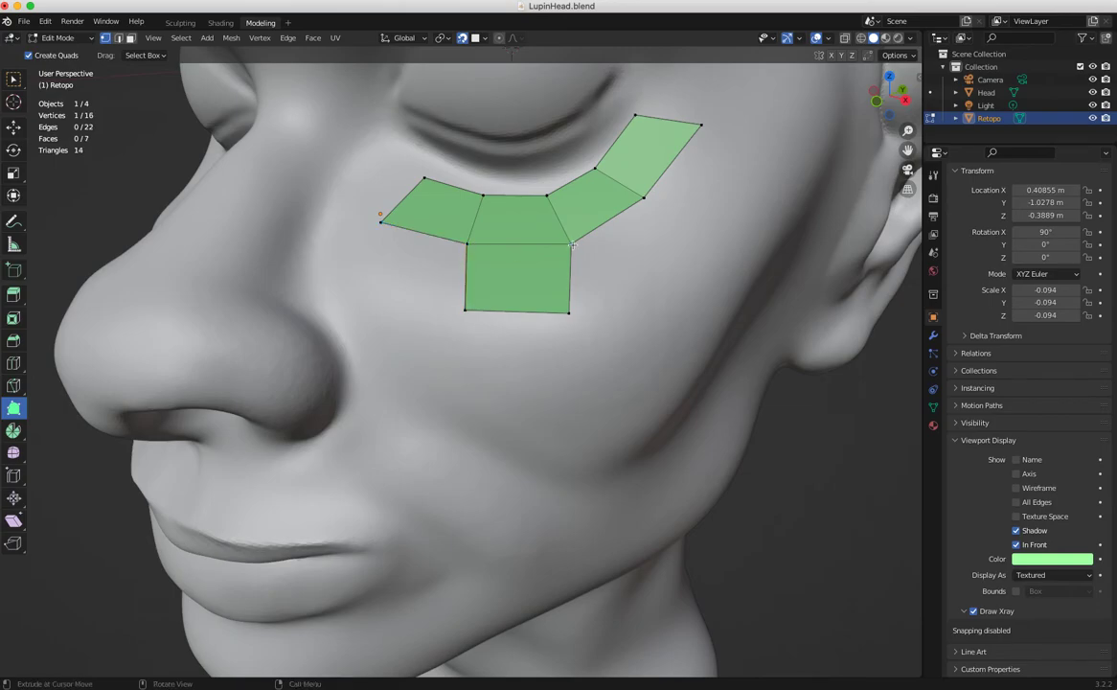
ctrl+drag(466, 278, 336, 330)
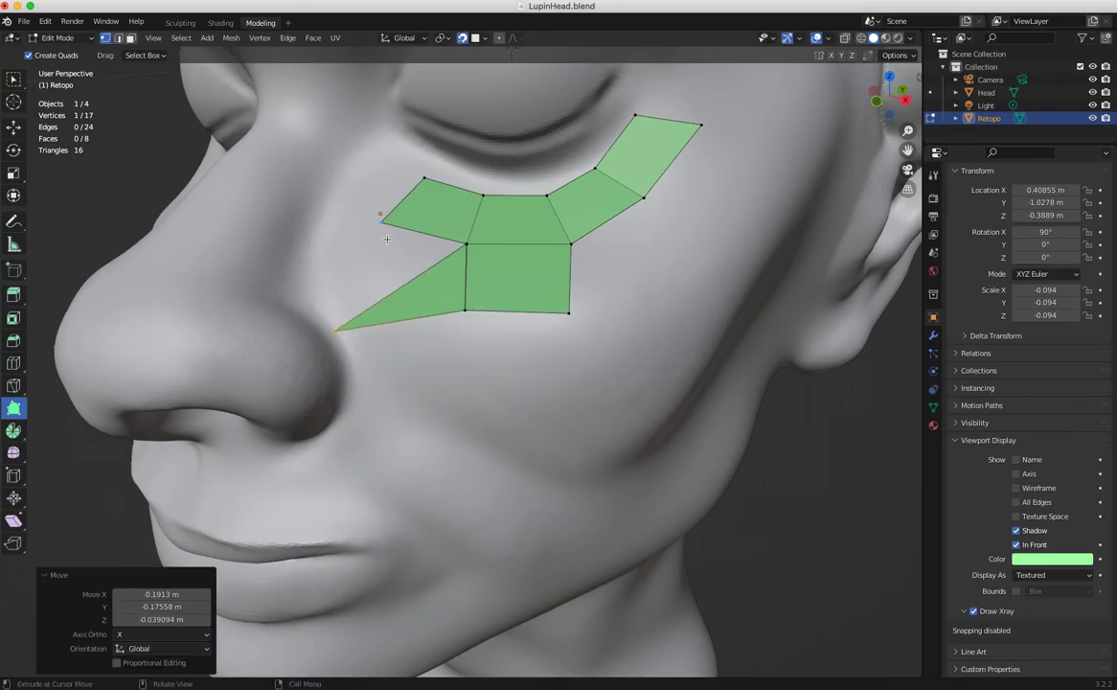
key(ctrl+z)
Fill two quads with F2 along the outer underside of the eye strip, and adjust their free corners on the cheek
click(570, 243)
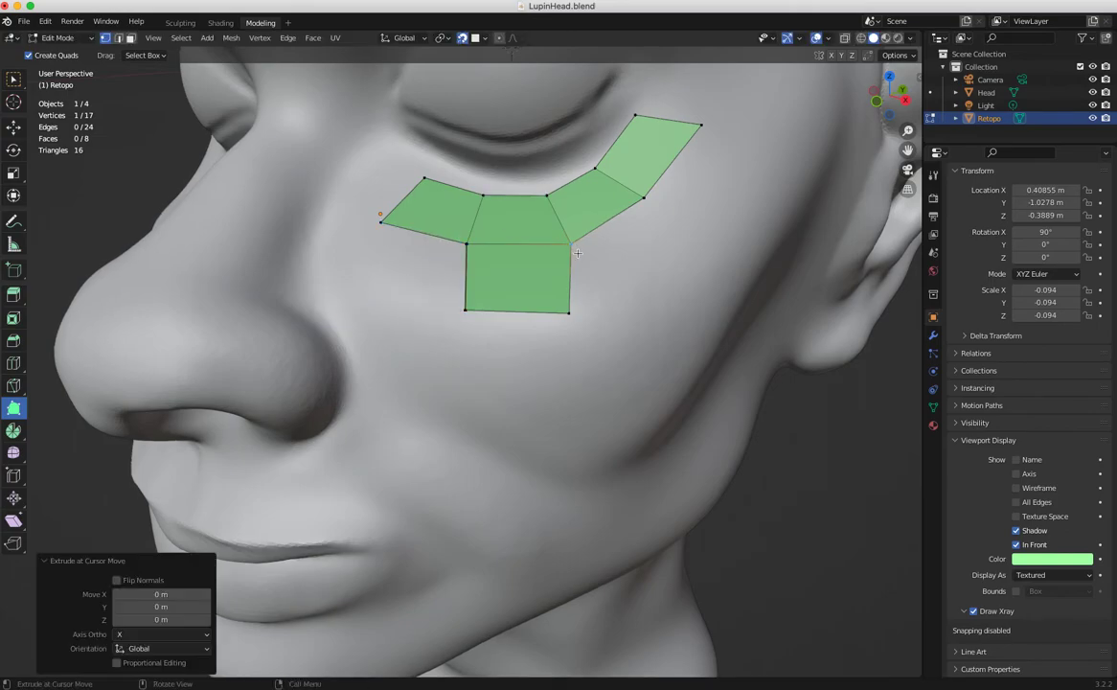
drag(576, 251, 601, 254)
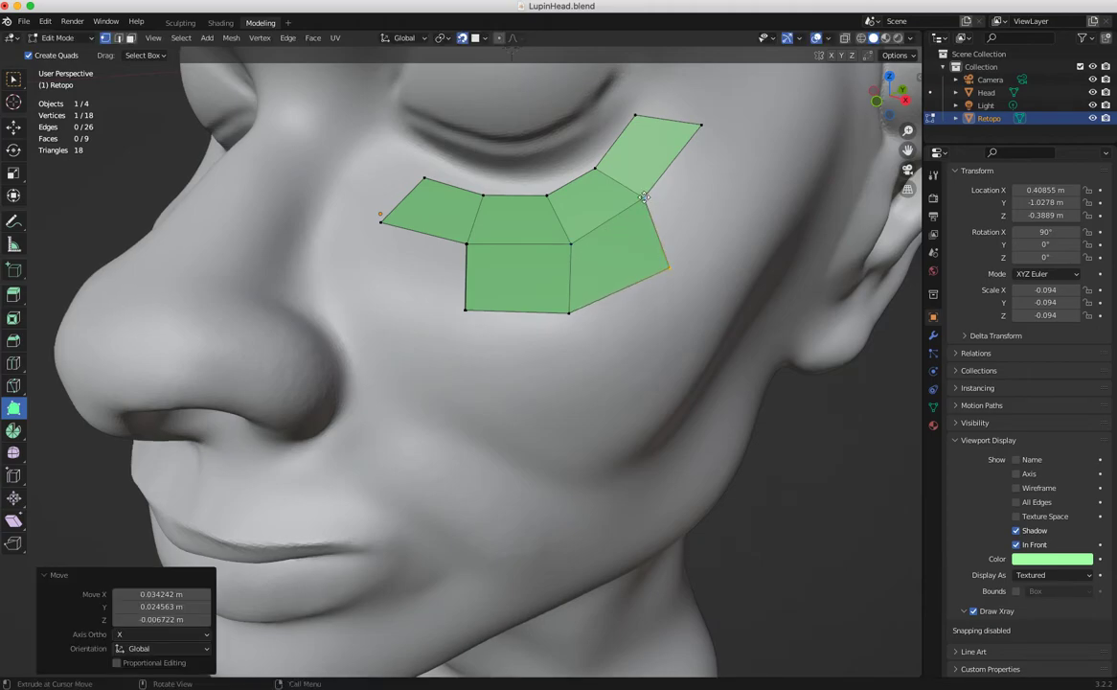
click(645, 196)
key(f)
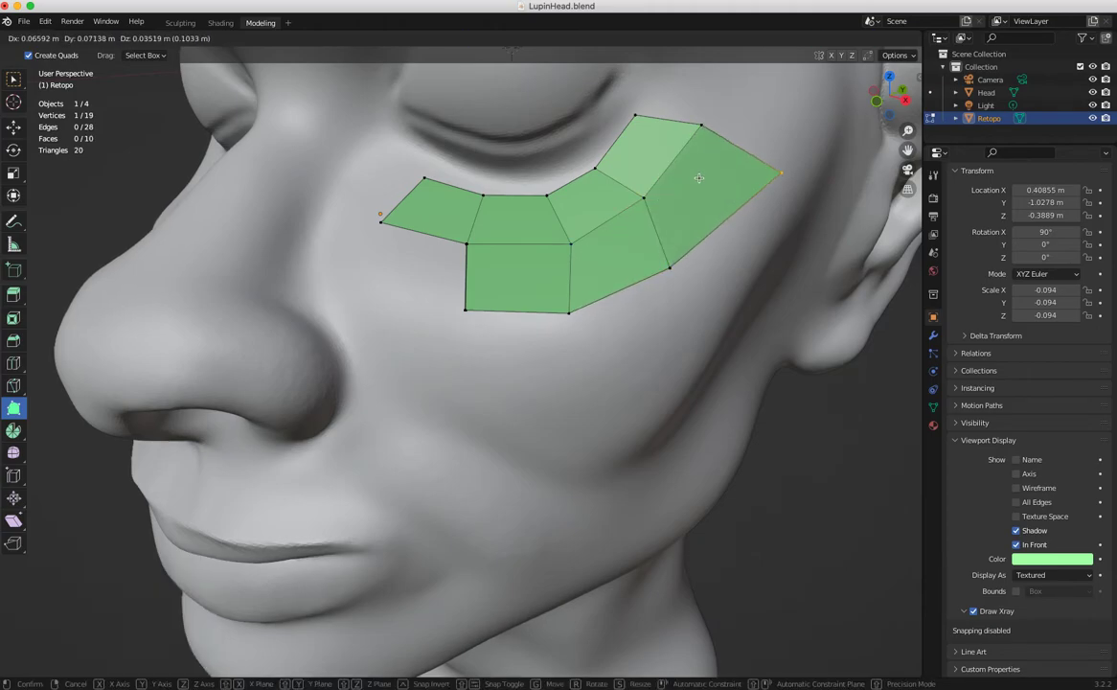
click(665, 171)
drag(669, 267, 668, 248)
Extend a triangular face from the lower quad's inner edge toward the nose, and try to remove it by deleting its base edge
drag(464, 269, 405, 303)
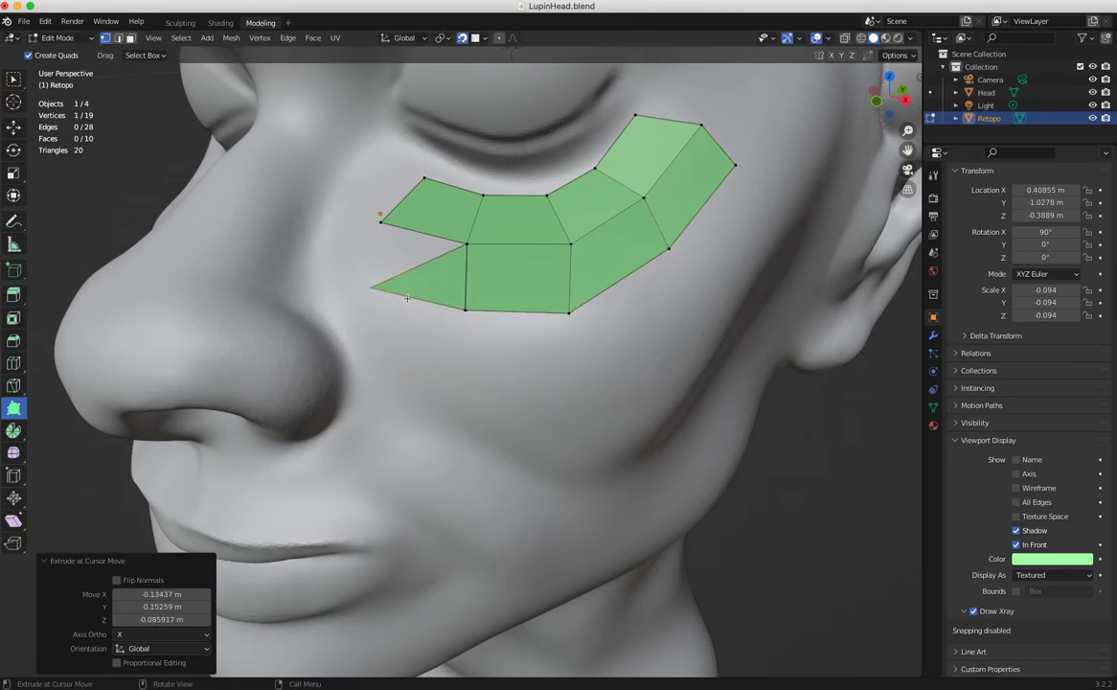
click(118, 37)
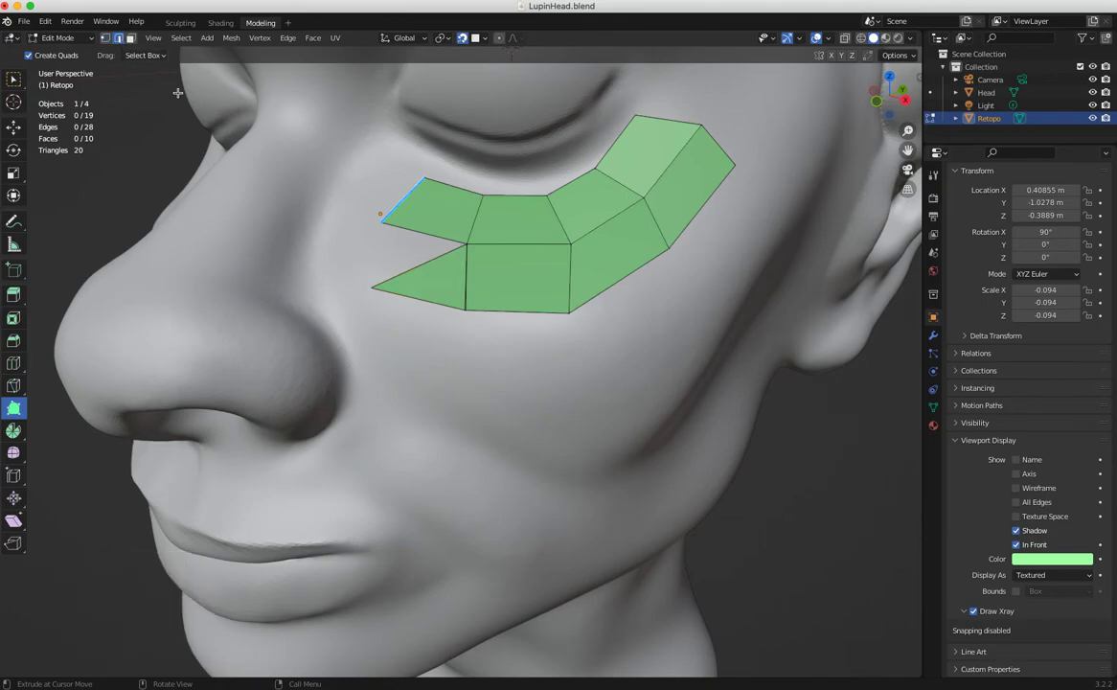
click(391, 261)
click(409, 268)
drag(465, 277, 465, 277)
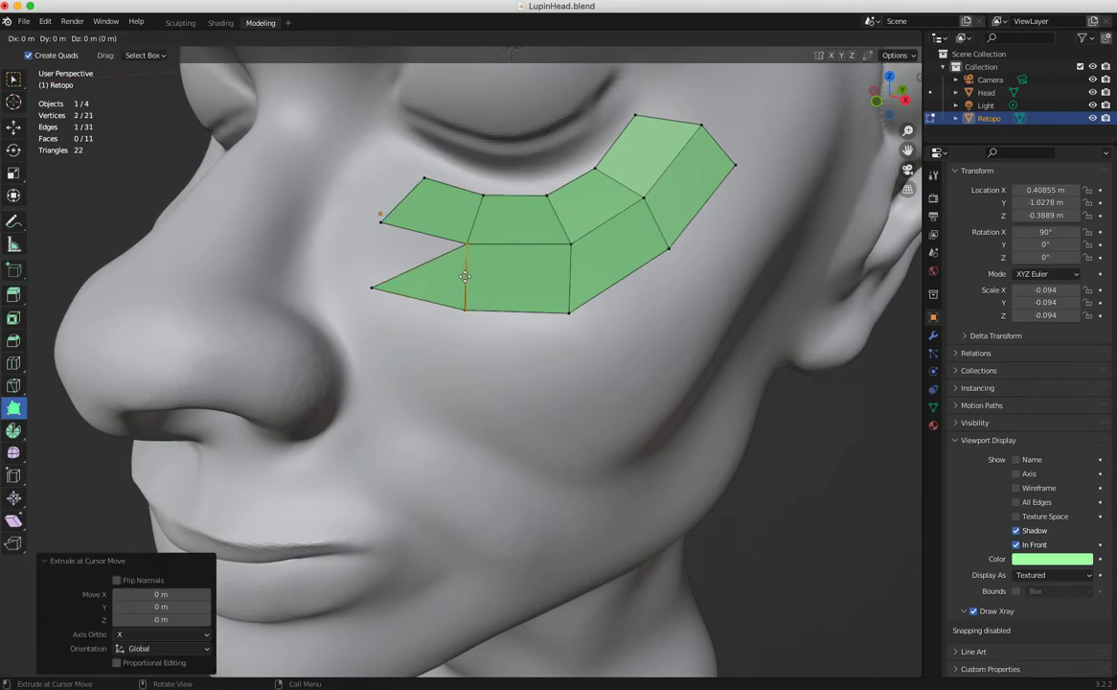
key(x)
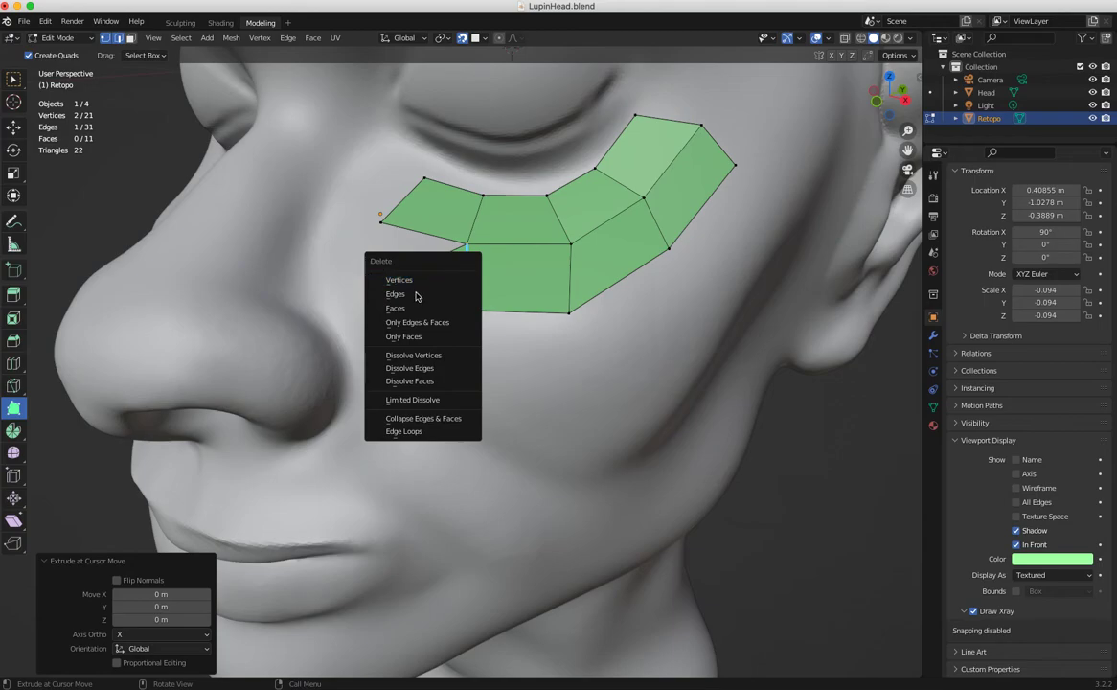
click(421, 293)
Try to delete the triangular face through its upper and lower edges
drag(420, 266, 422, 273)
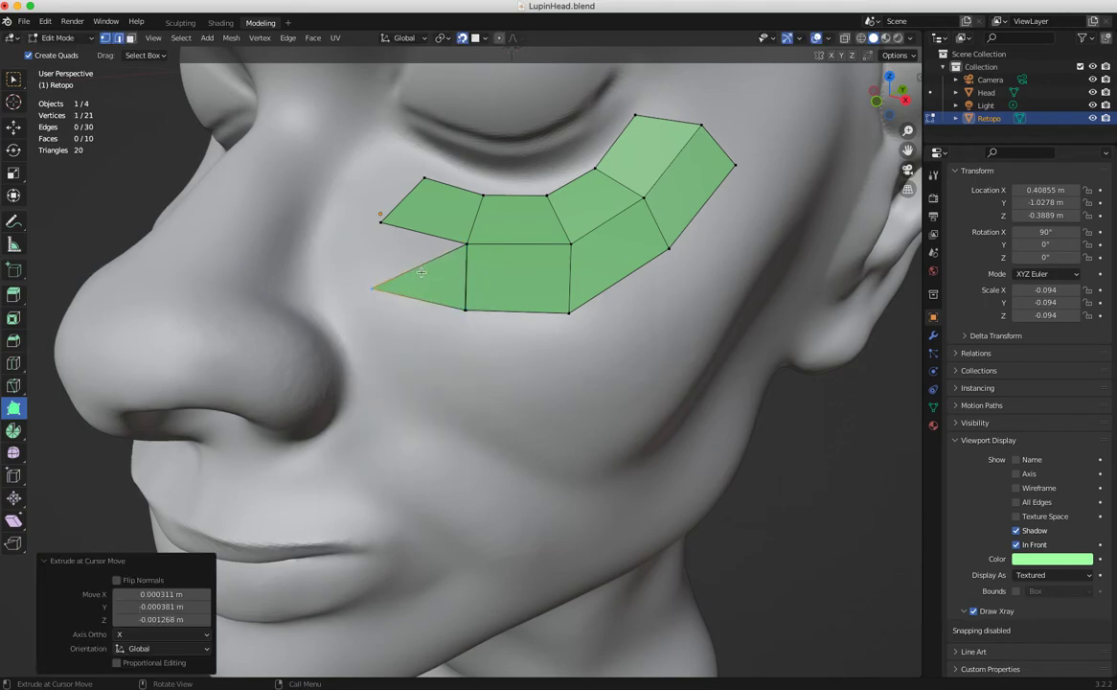
key(x)
click(403, 277)
click(421, 299)
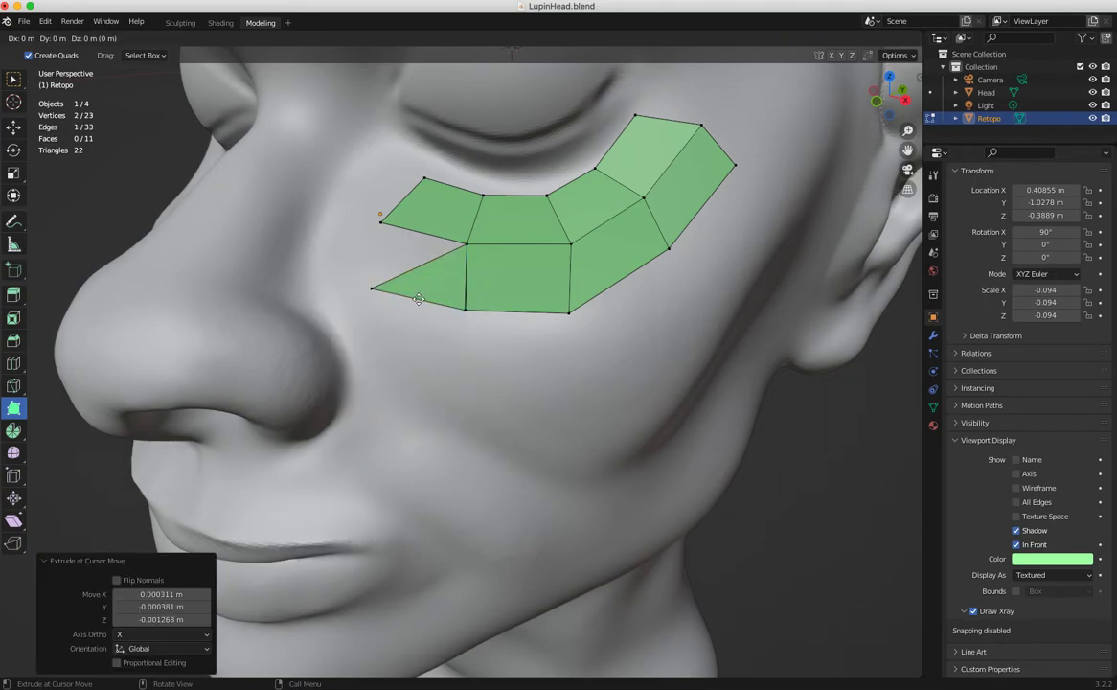
key(x)
click(406, 299)
click(405, 275)
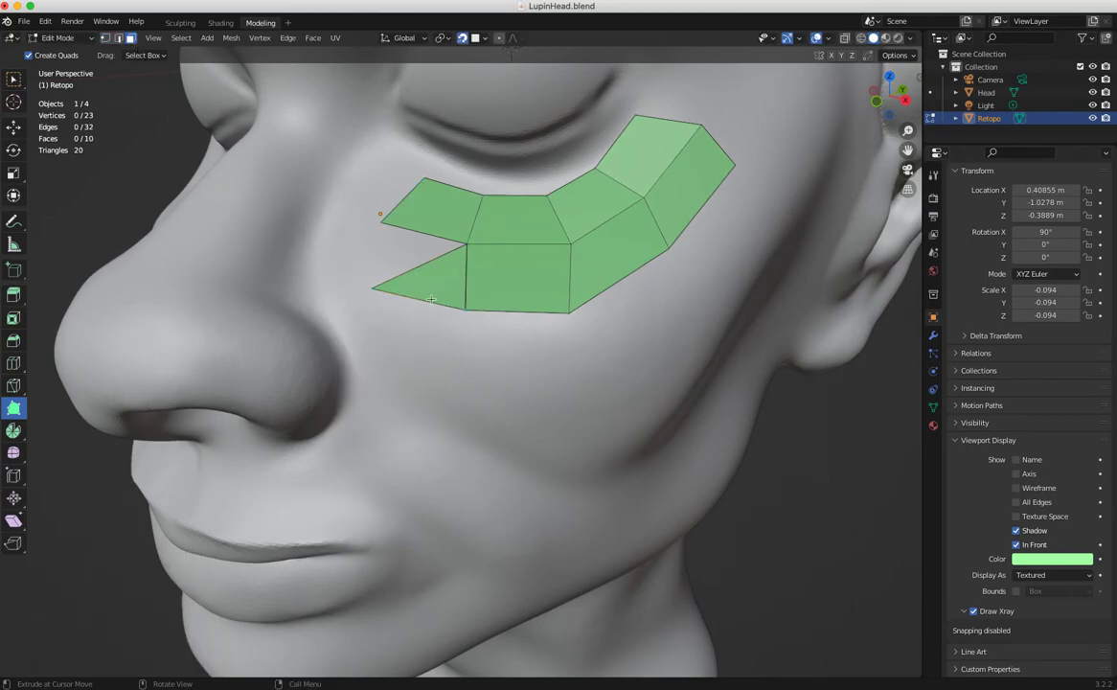
Try to delete the triangular face with vertex and face selection enabled, and pull its tip further toward the nose
click(105, 38)
click(131, 39)
key(super+z)
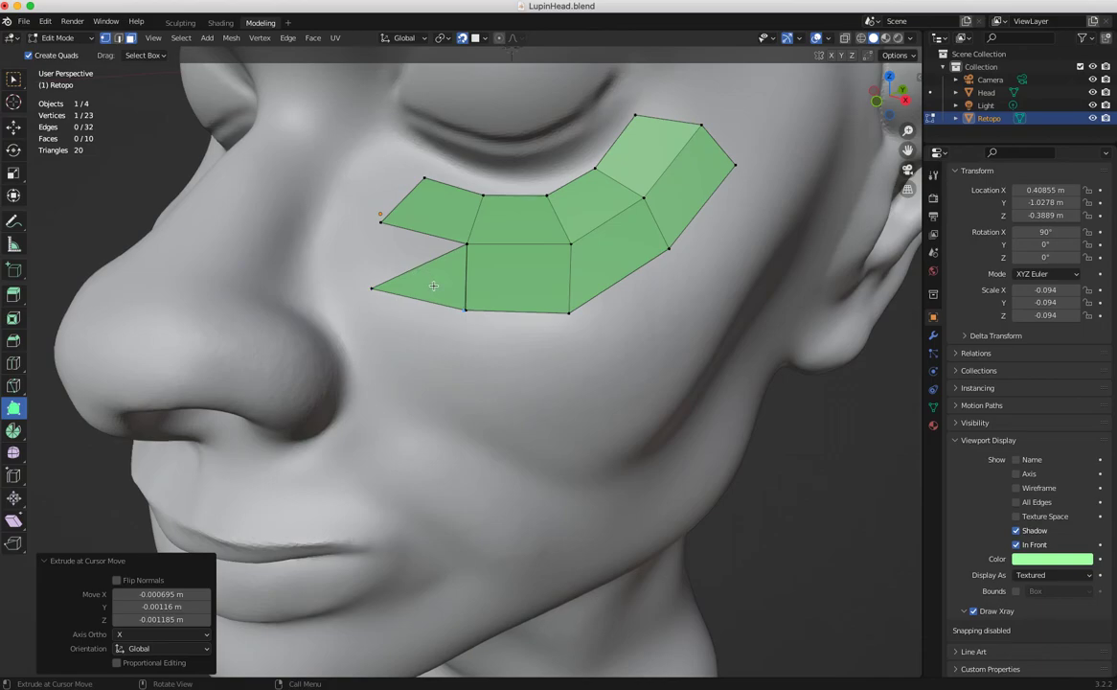
key(x)
click(381, 274)
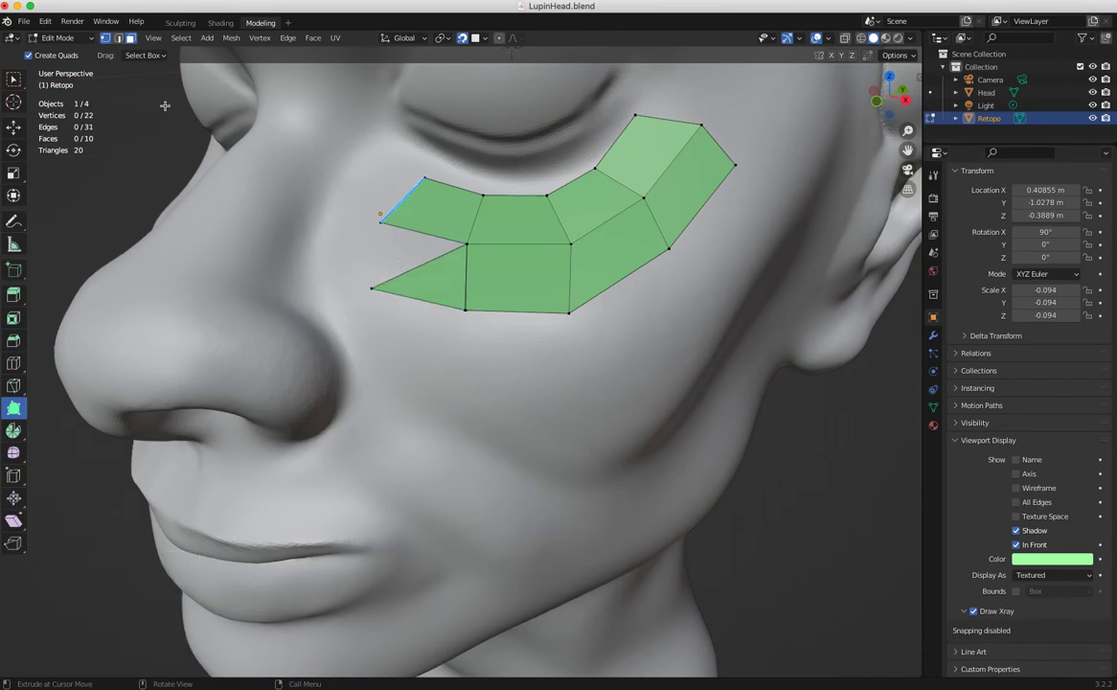
mouse_move(345, 254)
mouse_down()
mouse_move(393, 278)
mouse_move(383, 285)
mouse_move(324, 257)
mouse_up()
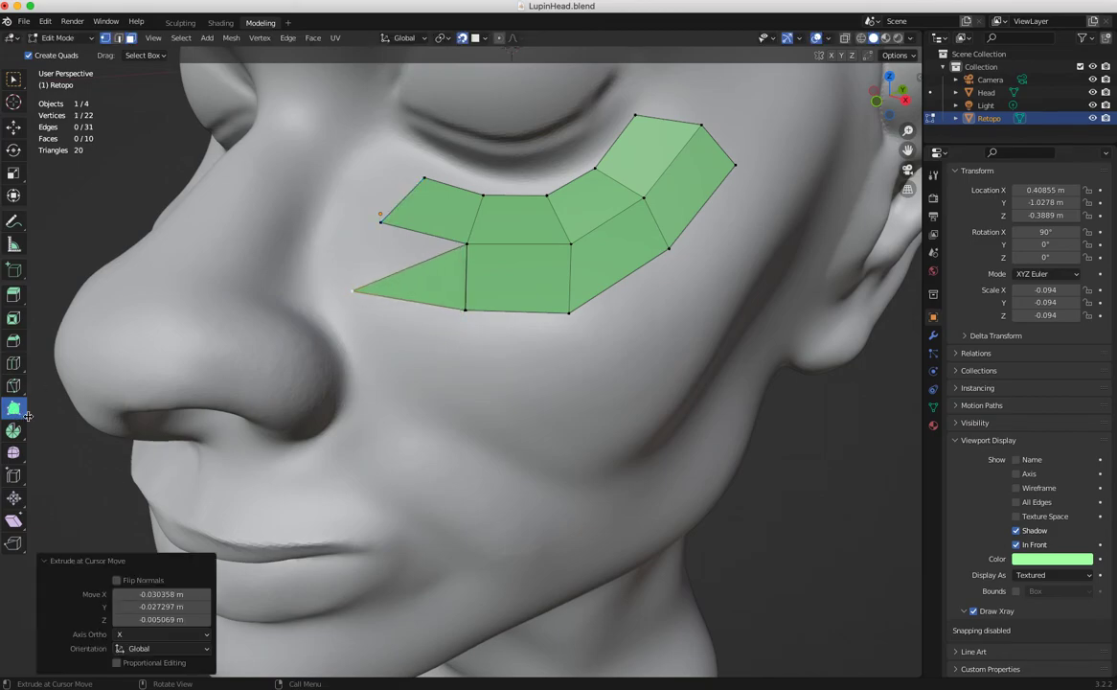
Select the overlapping triangular faces beside the lower quad with Select Box and delete them together with their edges
click(13, 79)
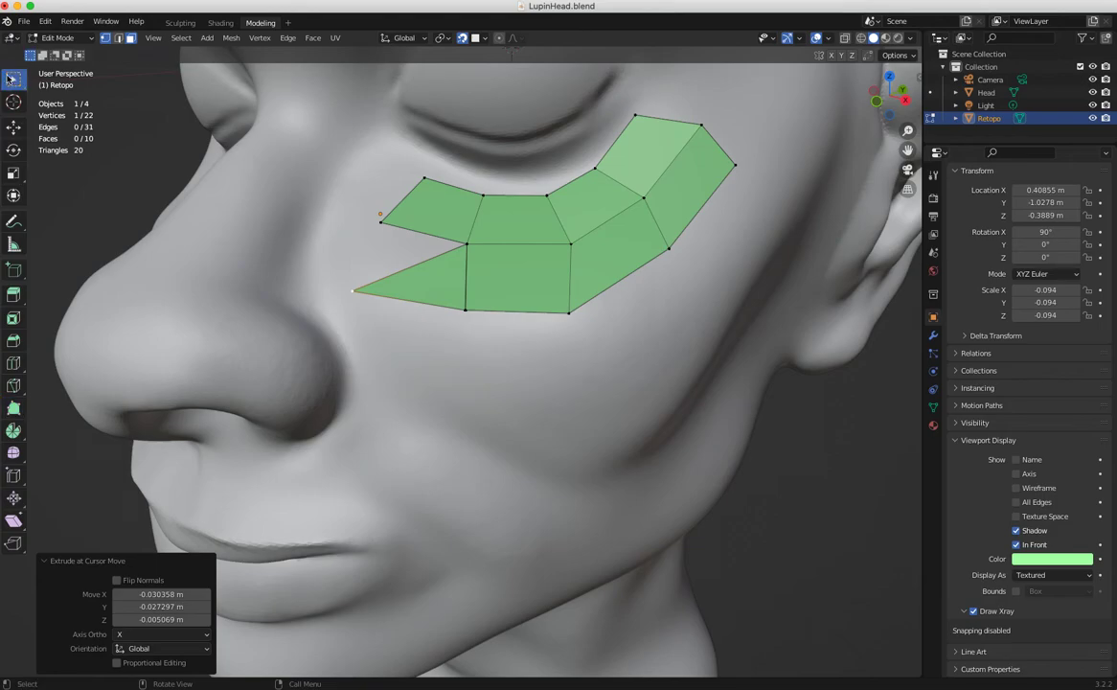
click(425, 294)
key(x)
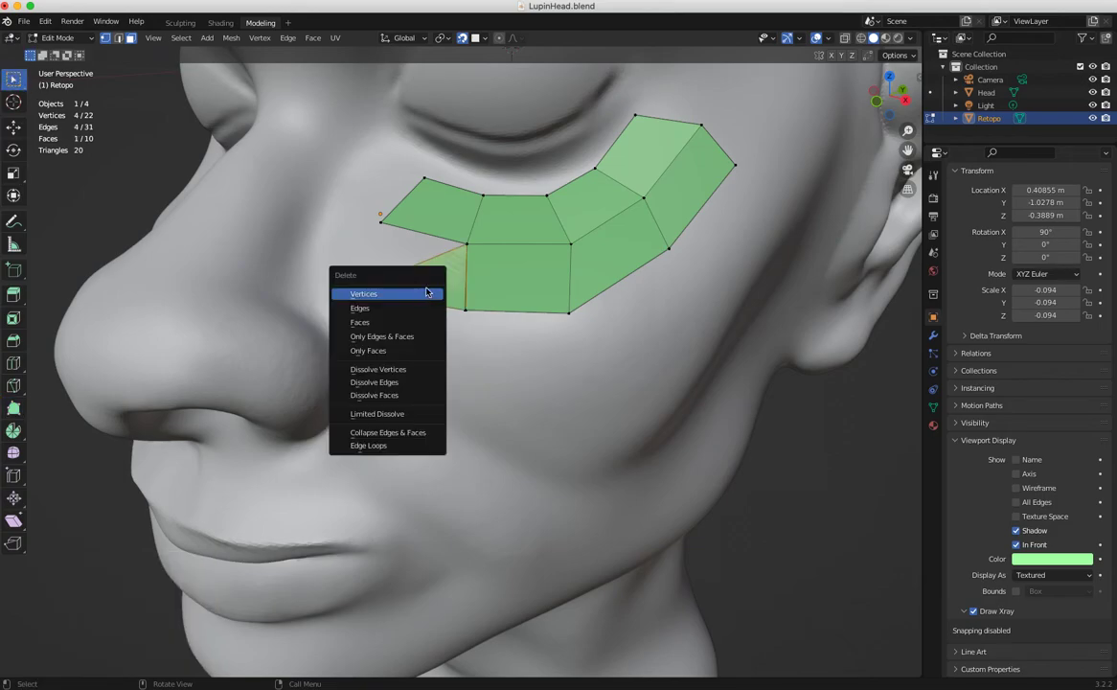
click(384, 322)
click(423, 289)
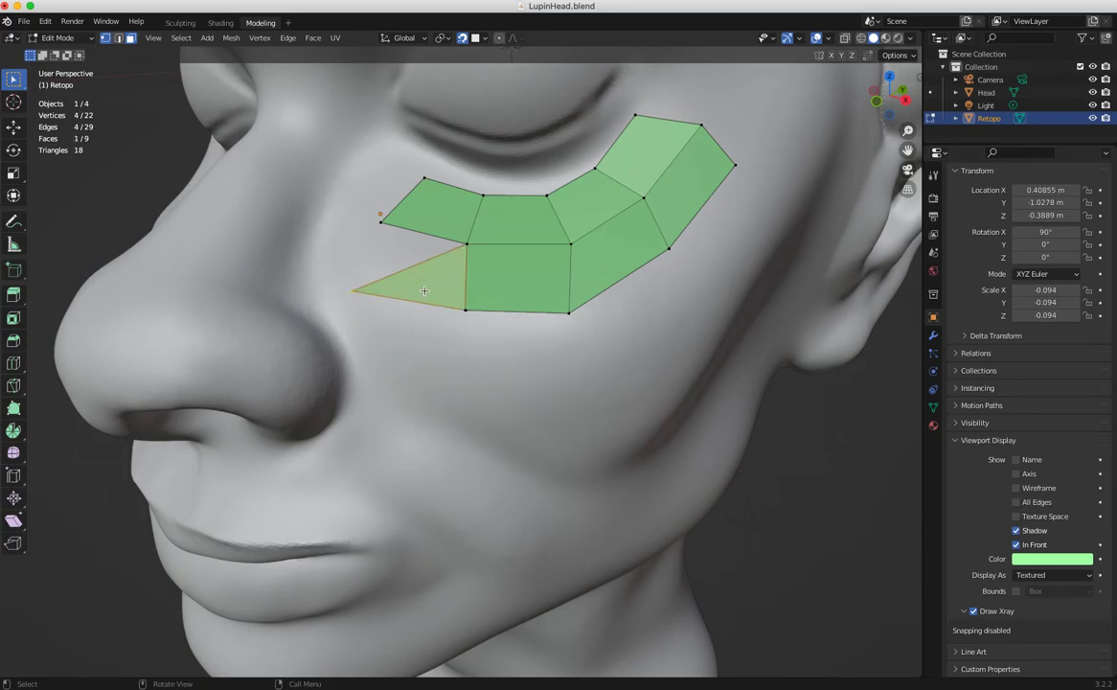
right_click(422, 289)
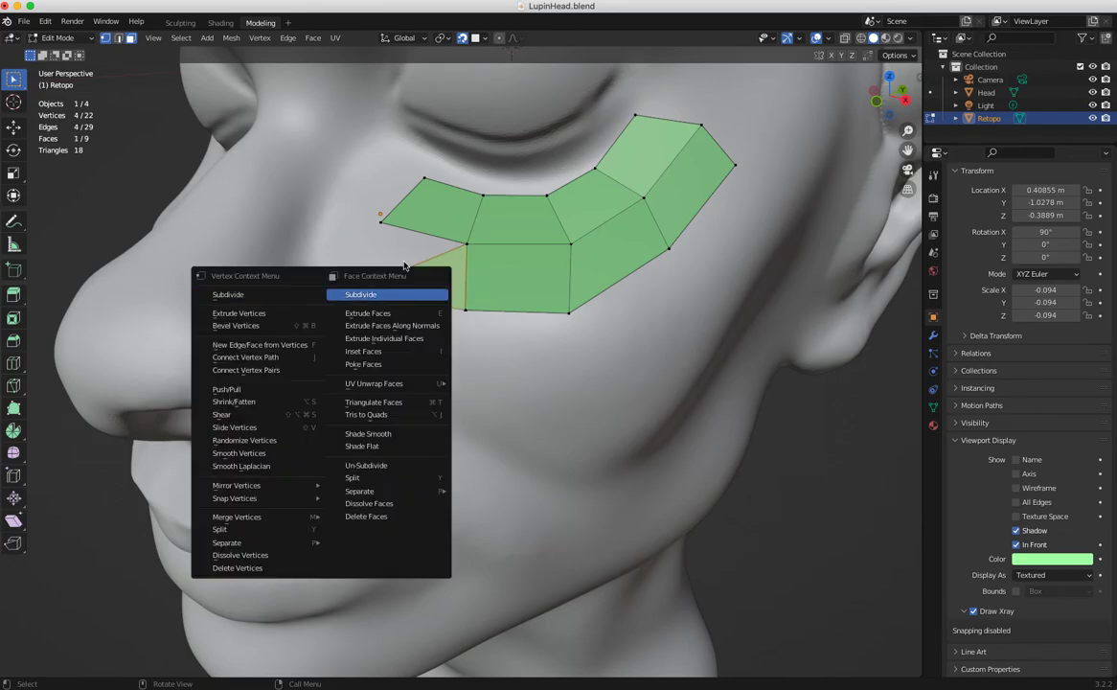
key(x)
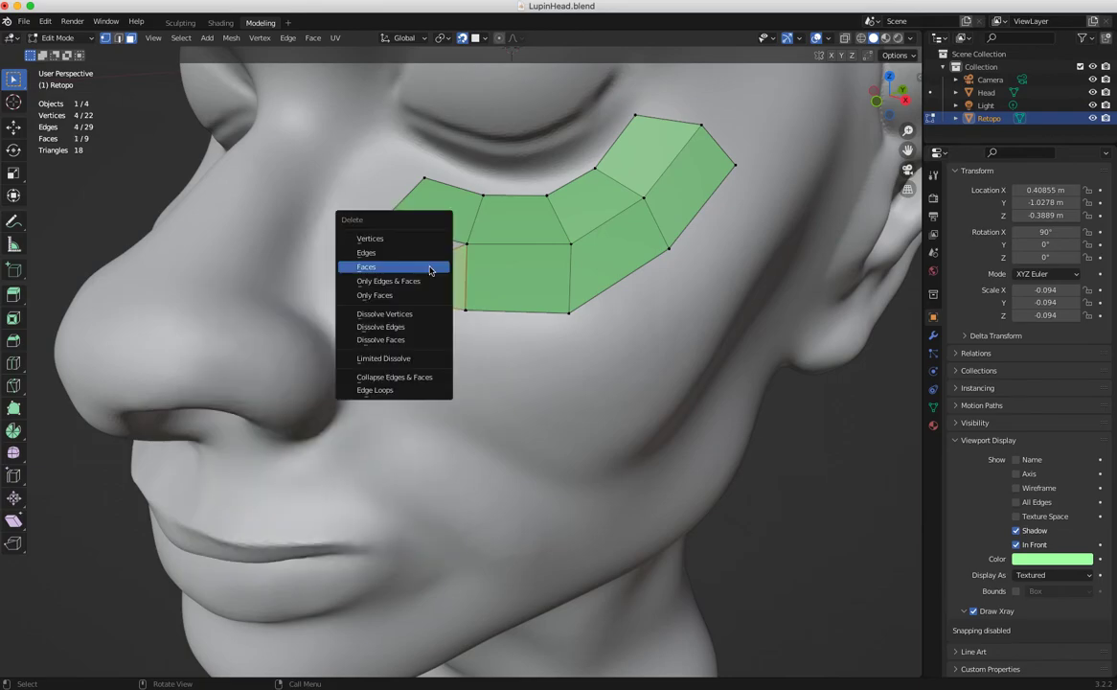
click(373, 253)
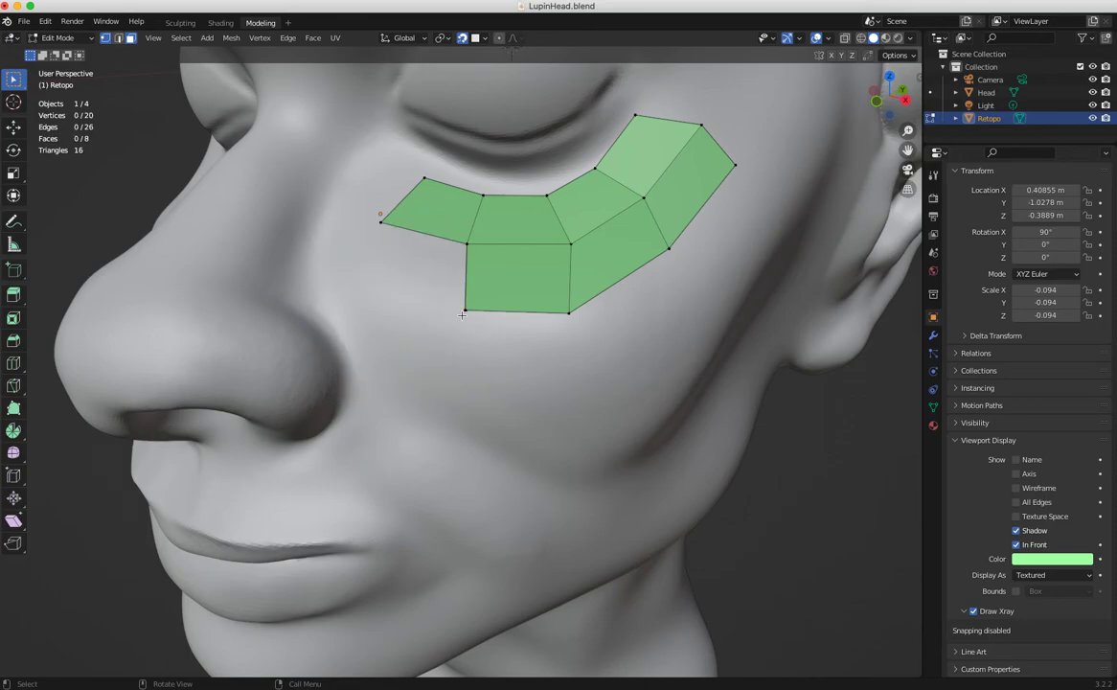
Delete the lower quad's face and a loose vertex at its inner lower corner
key(x)
key(Escape)
click(497, 286)
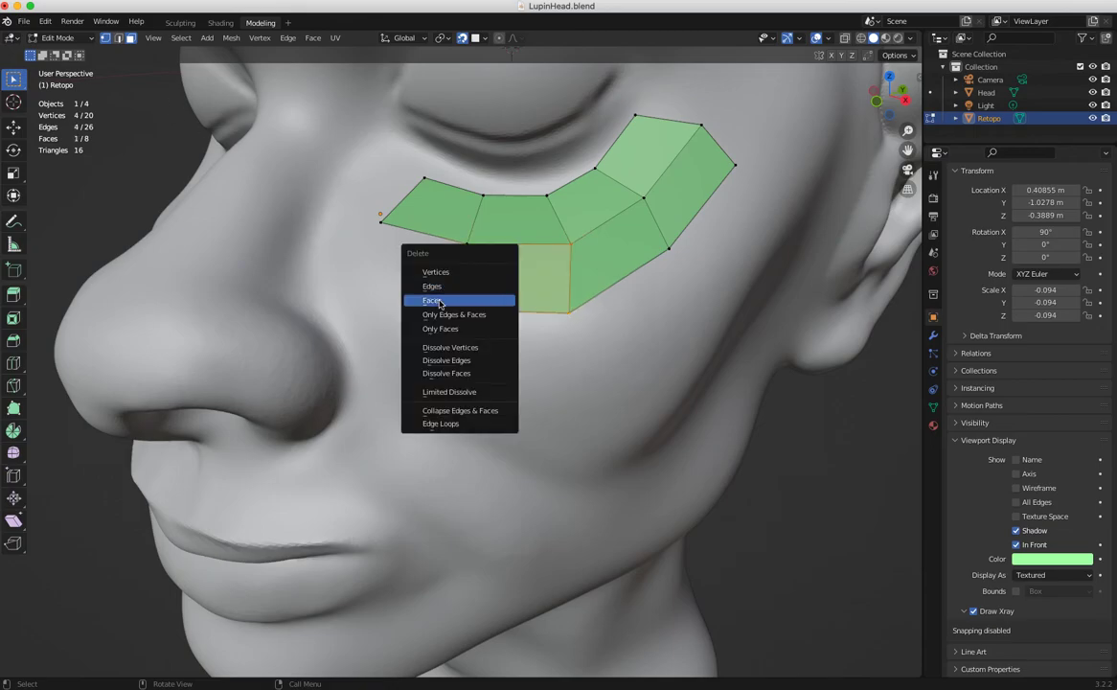
click(459, 286)
key(x)
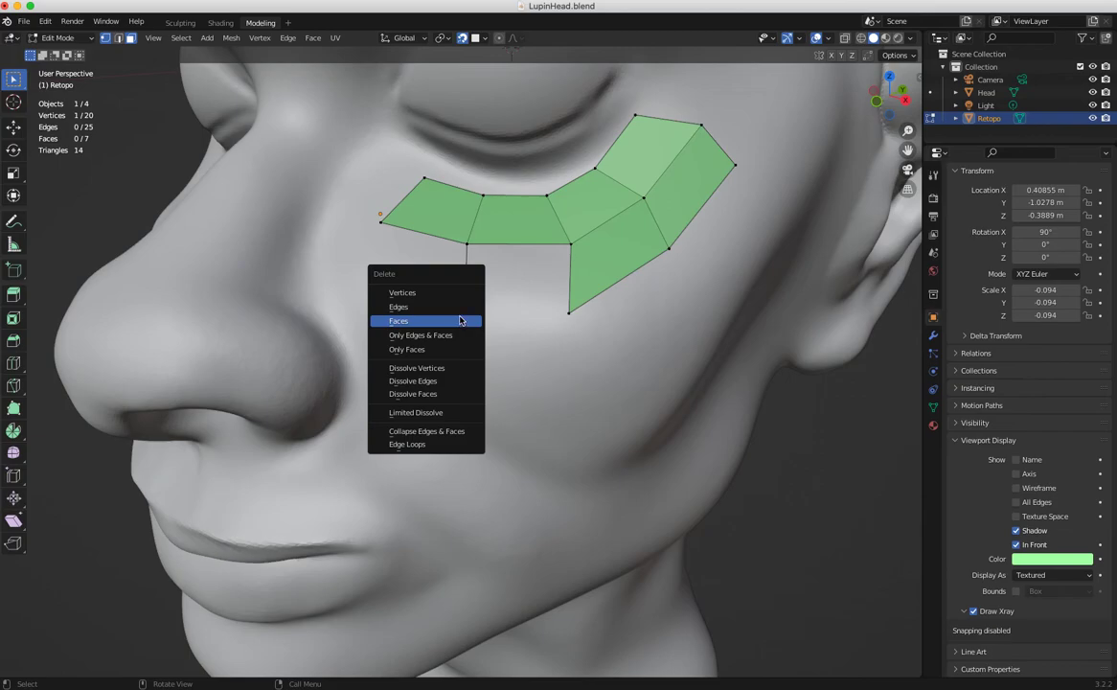
click(424, 293)
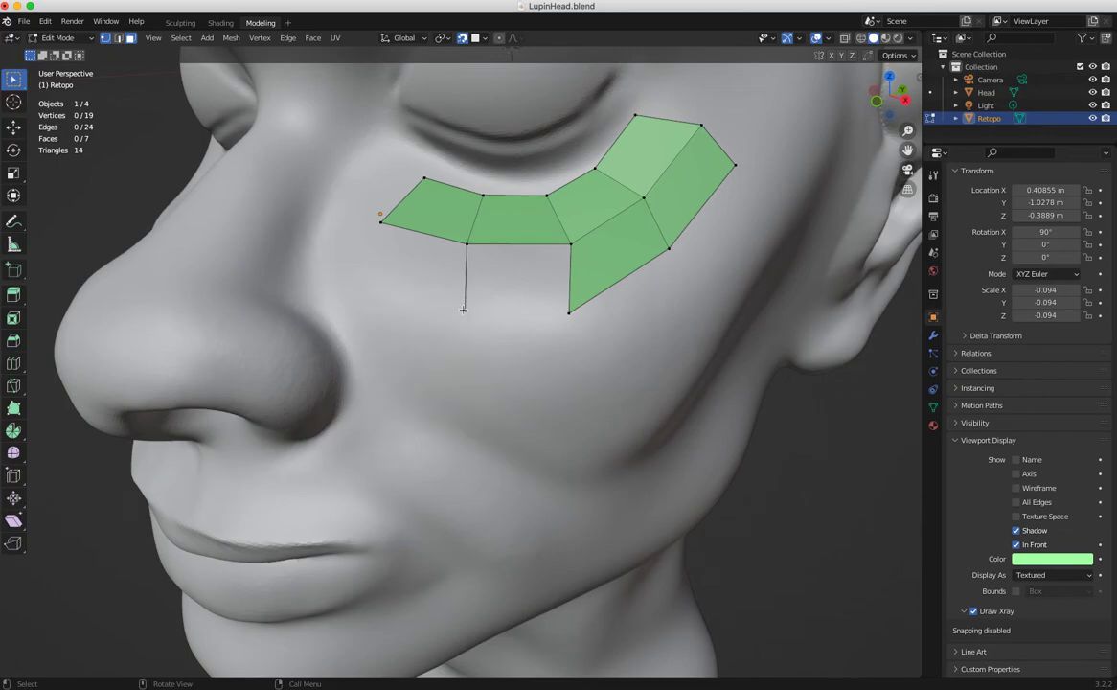
Delete the remaining duplicate vertices and the loose edge hanging below the strip's inner shared corner
key(x)
click(428, 316)
click(464, 309)
key(x)
click(402, 327)
key(x)
click(415, 316)
key(x)
click(424, 328)
Rebuild the lower quad from the adjoining outer quad's open edge with Poly Build, and undo the stray pull at its inner corner
click(13, 408)
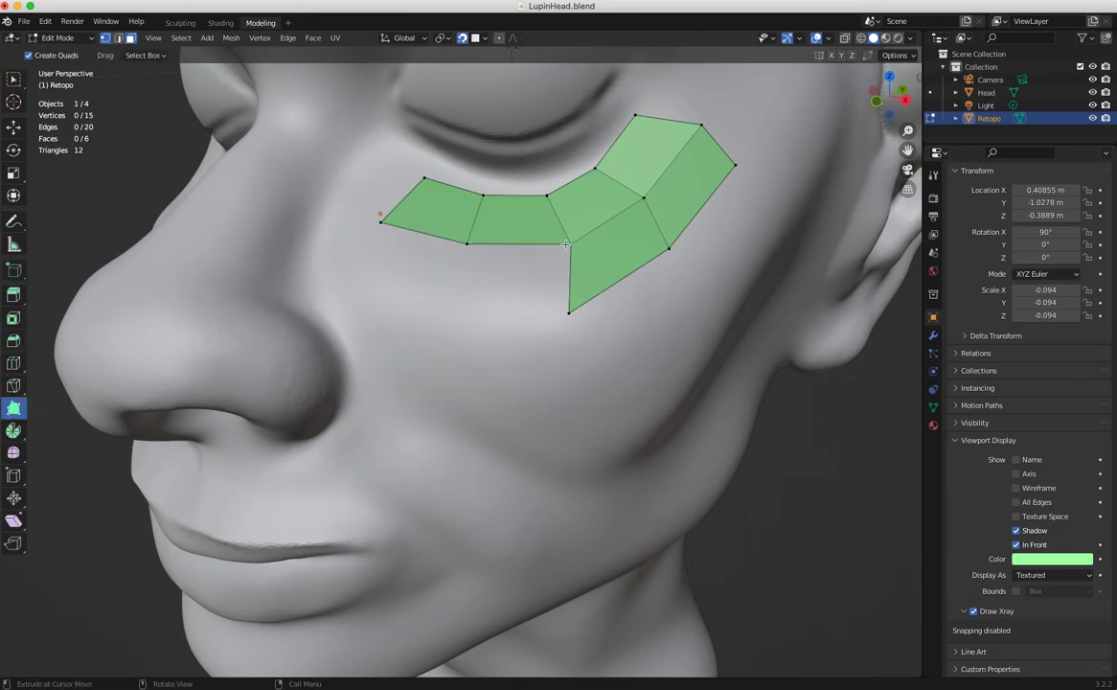
drag(570, 281, 468, 282)
key(ctrl+z)
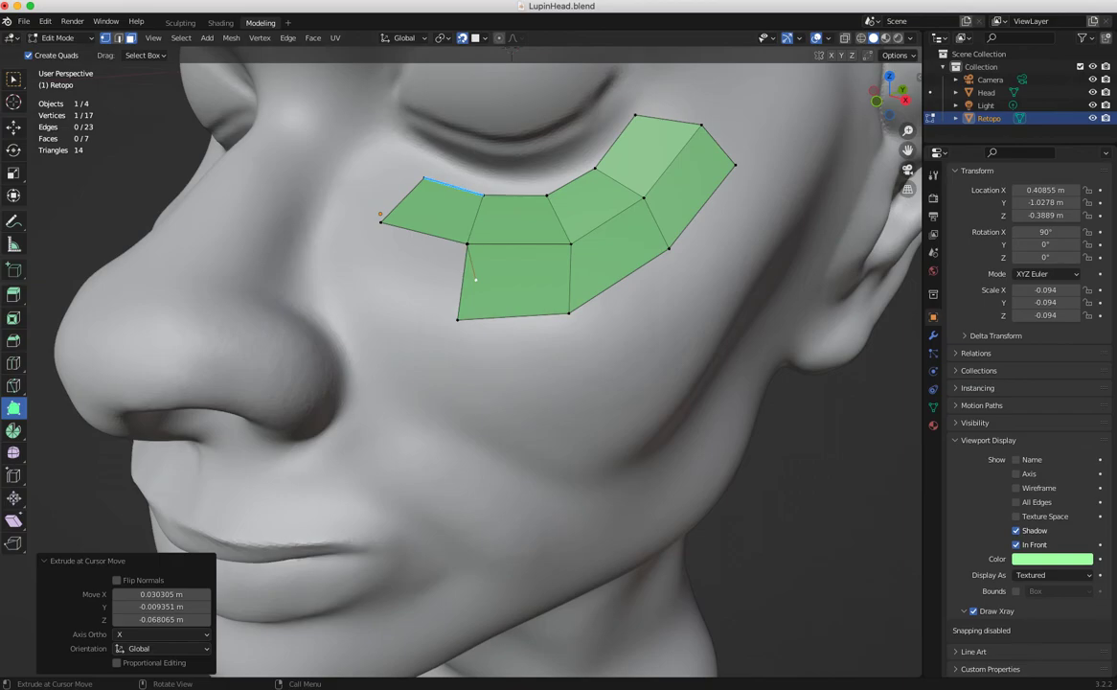
scroll(467, 176, up, 2)
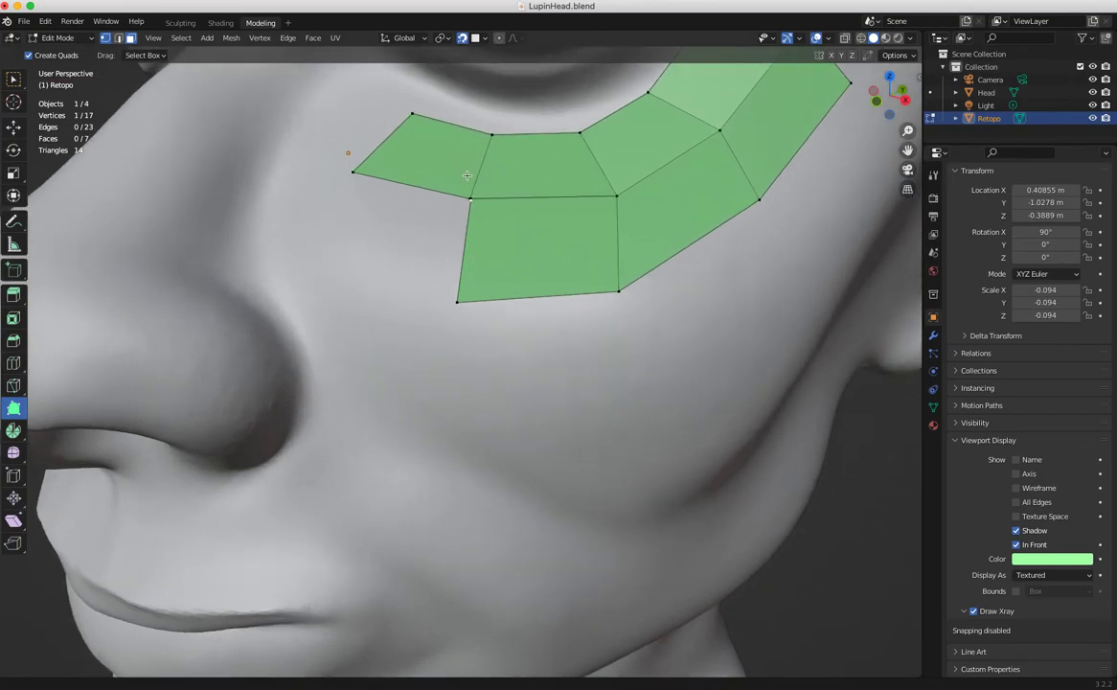
scroll(466, 175, up, 3)
middle_drag(467, 257, 446, 212)
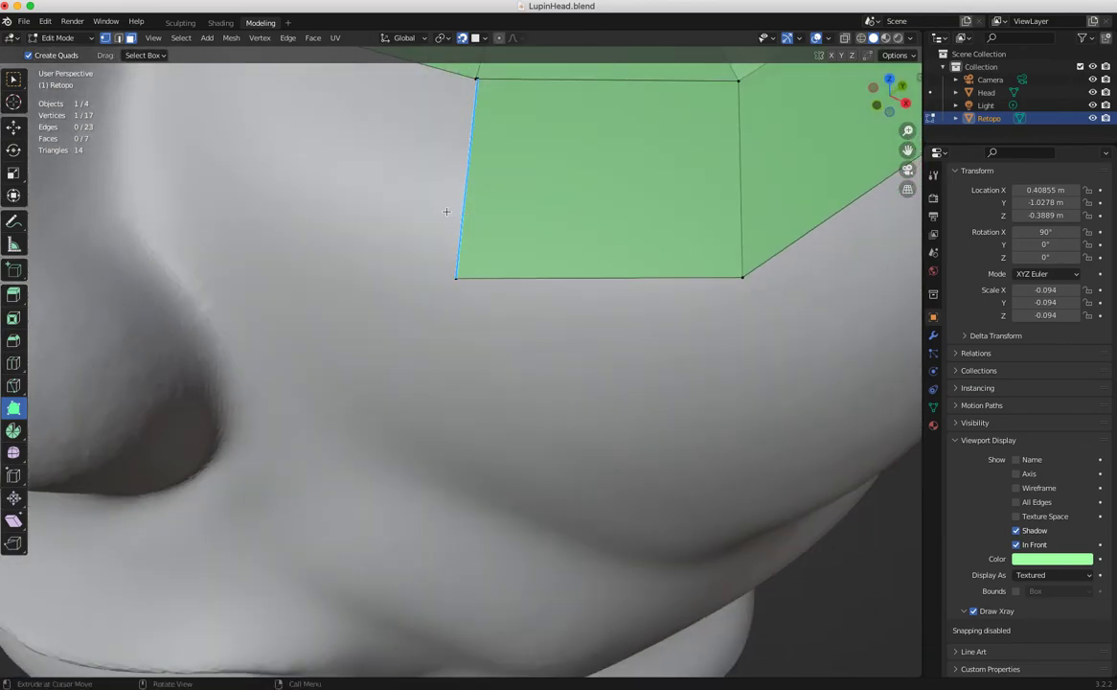
shift+middle_drag(440, 225, 542, 498)
middle_drag(521, 388, 476, 312)
shift+click(106, 38)
click(434, 304)
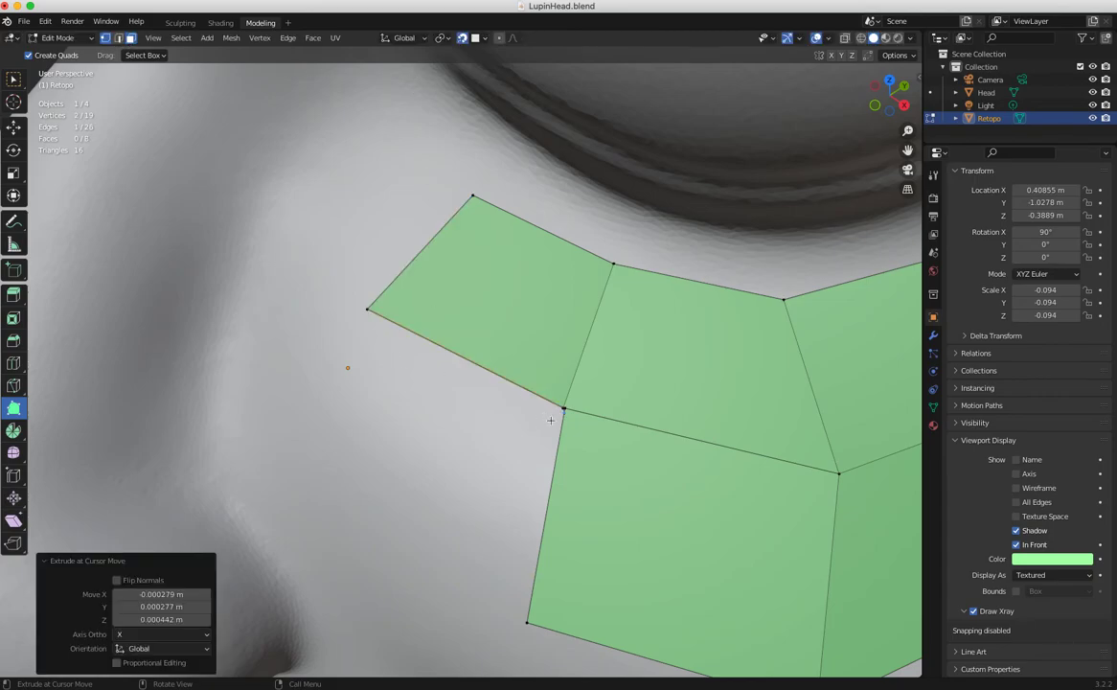
drag(566, 414, 400, 435)
key(super+z)
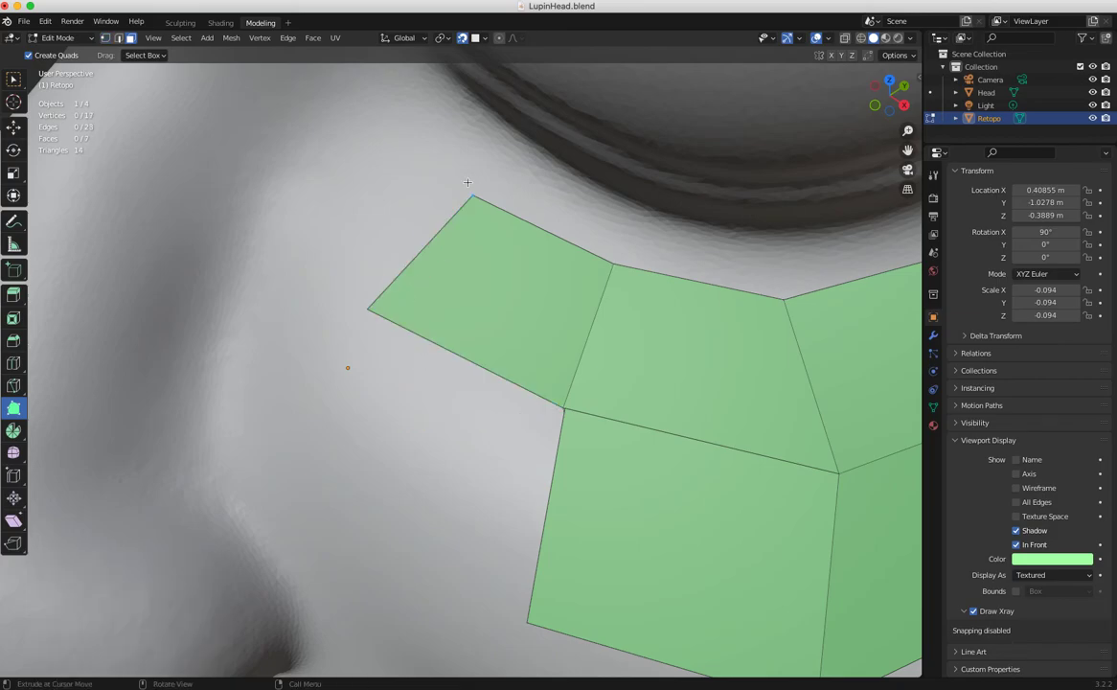
Restrict the selection mode to vertices, pull the duplicate vertex off the strip's inner shared corner and delete it
click(118, 37)
click(105, 38)
drag(564, 412, 380, 431)
key(x)
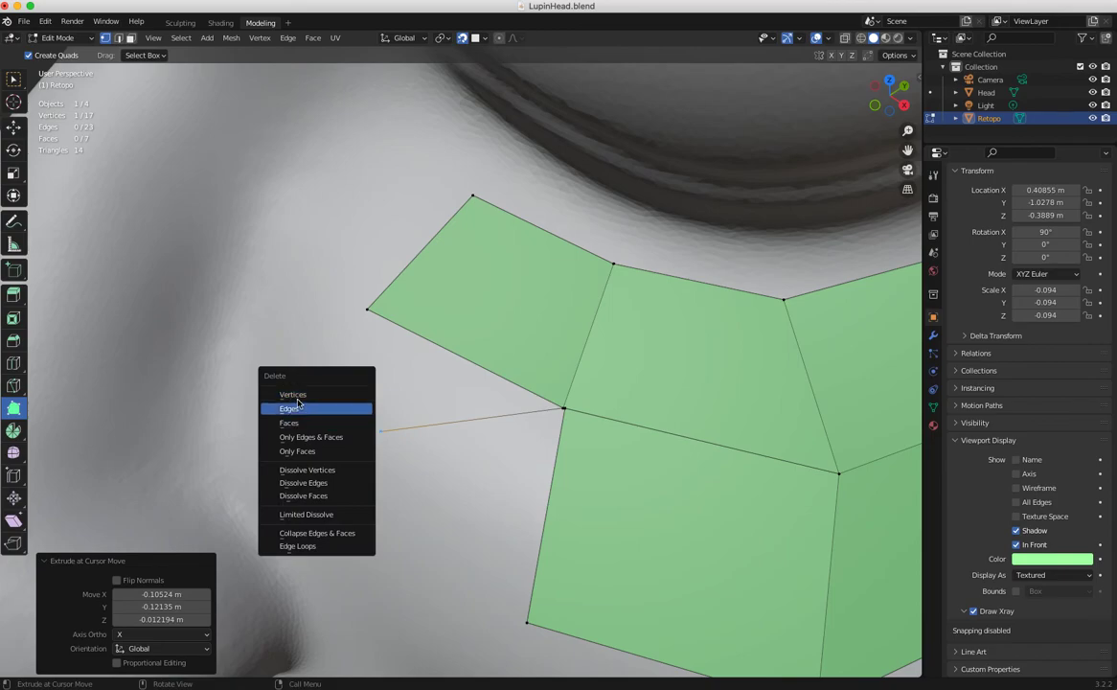
click(289, 394)
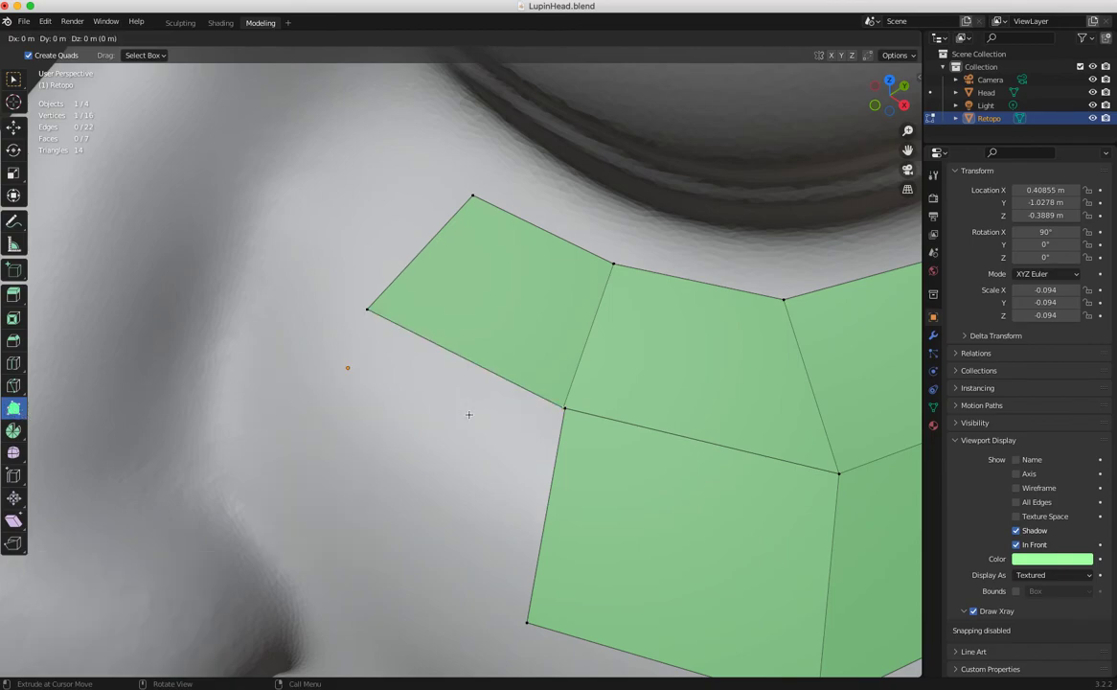
Nudge the shared corner into place and extrude a new quad downward from the nose-side quad's open lower edge with Poly Build
click(563, 410)
drag(565, 411, 563, 409)
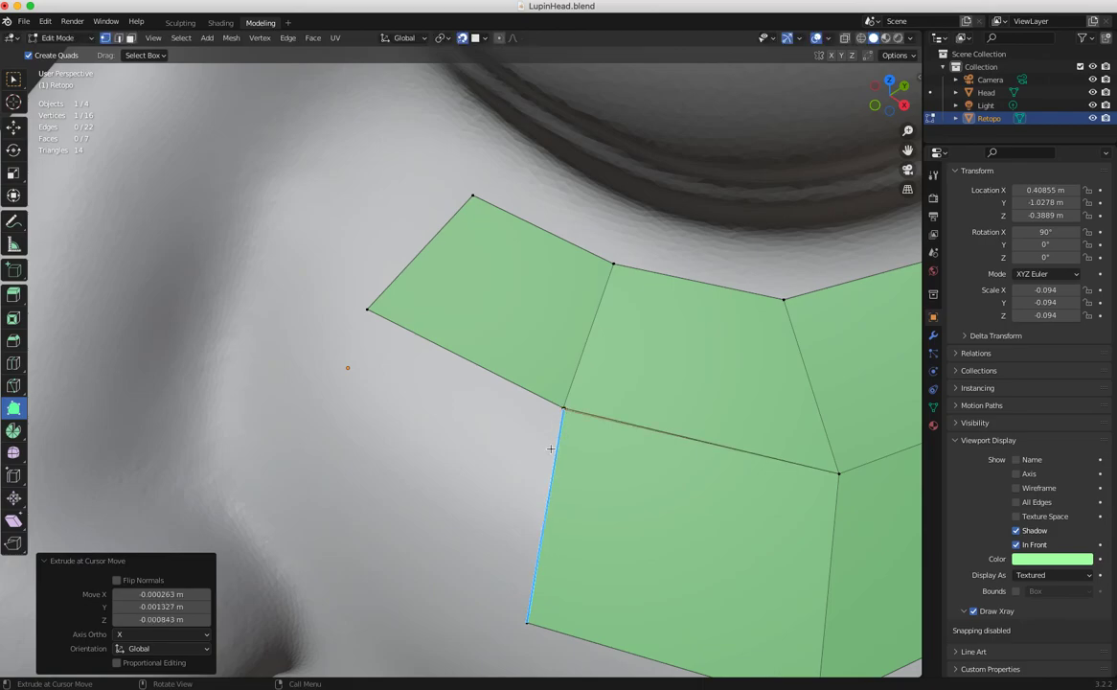
drag(460, 358, 393, 554)
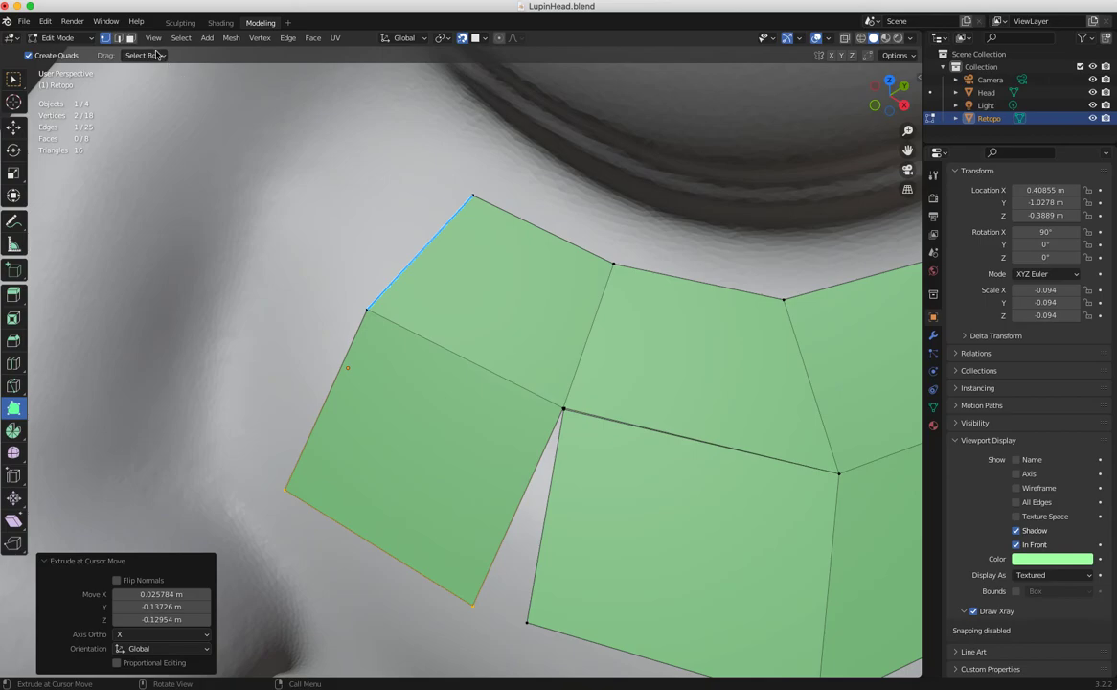
Select the overlapping vertices at the shared corner with the selection tool and merge them at center
click(230, 38)
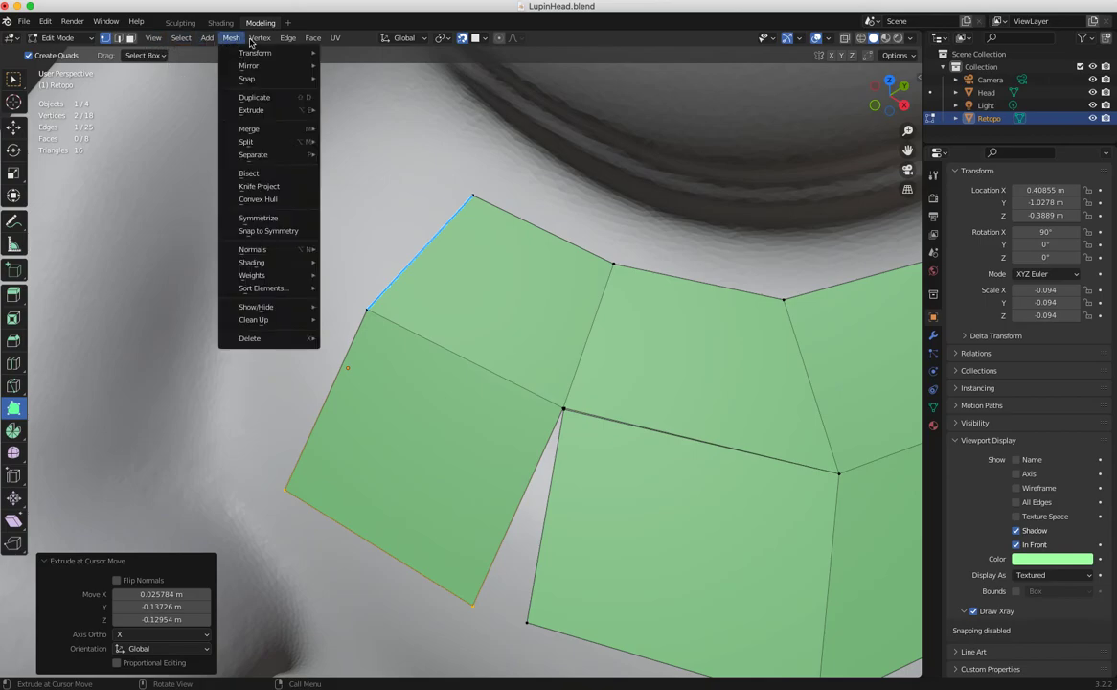
click(256, 39)
click(259, 38)
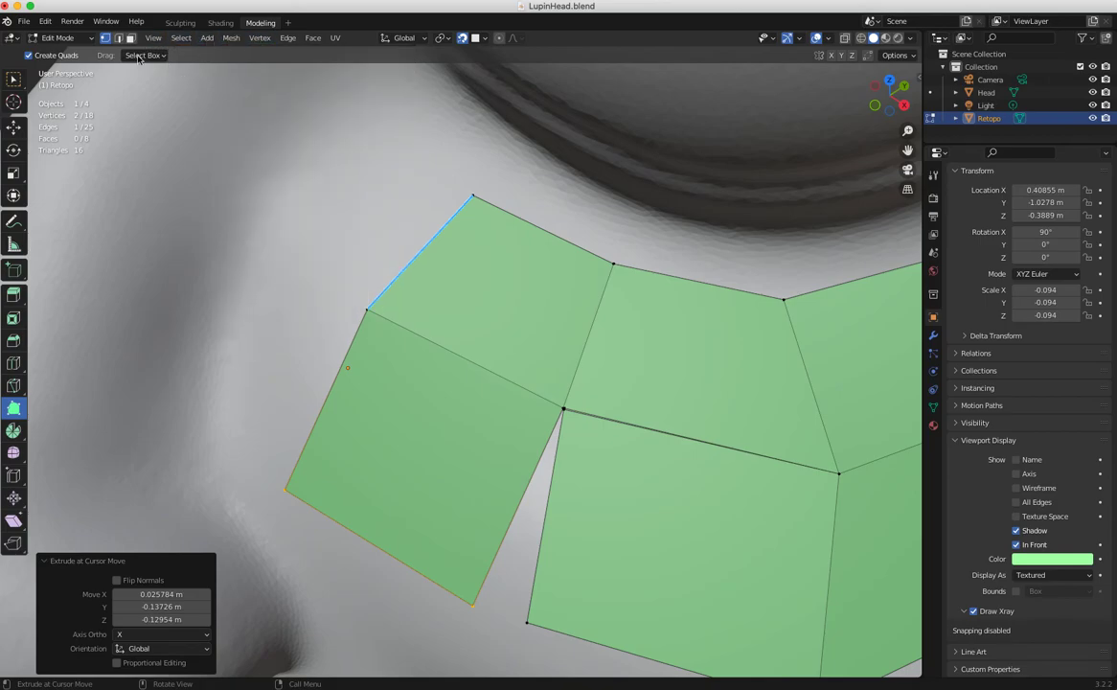
click(13, 80)
shift+click(565, 410)
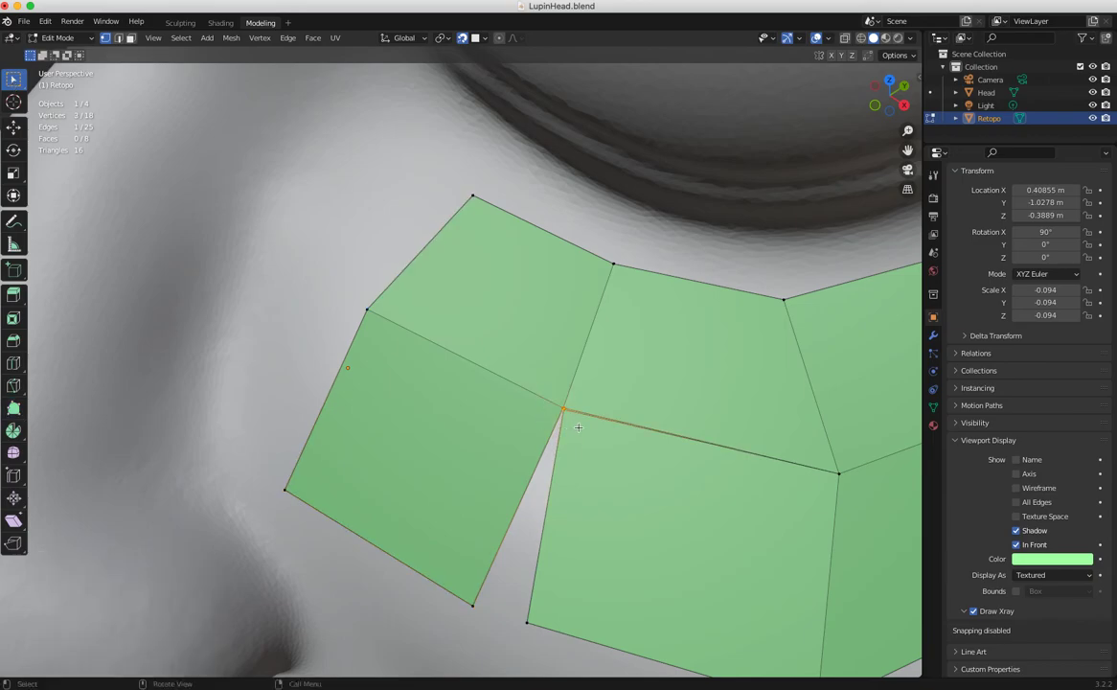
click(260, 37)
click(230, 39)
mouse_move(243, 259)
mouse_move(288, 129)
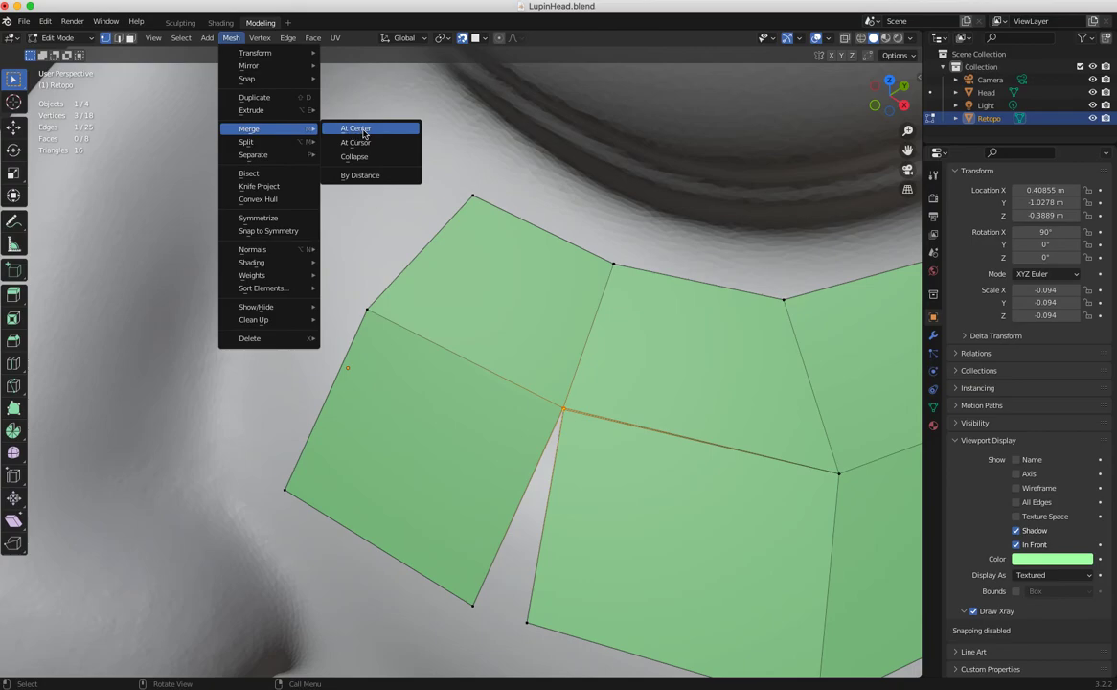
click(361, 129)
click(278, 257)
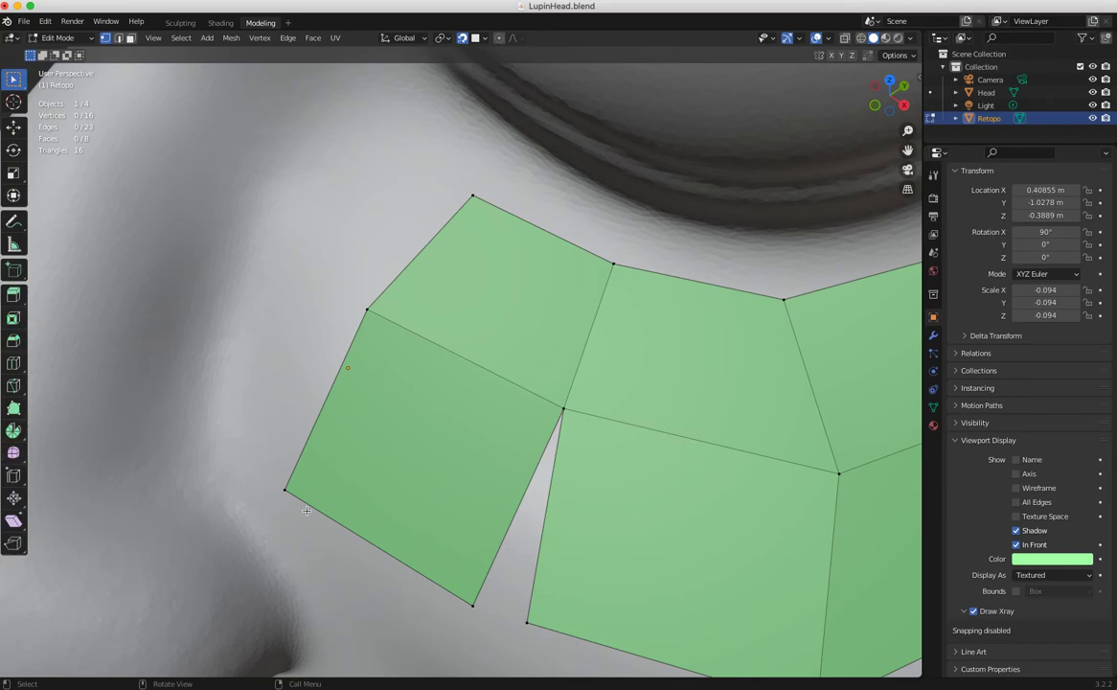
Set snapping to Vertex and move the new quad's lower cheek-side corner onto the adjoining quad's corner to close the gap
click(473, 605)
click(485, 39)
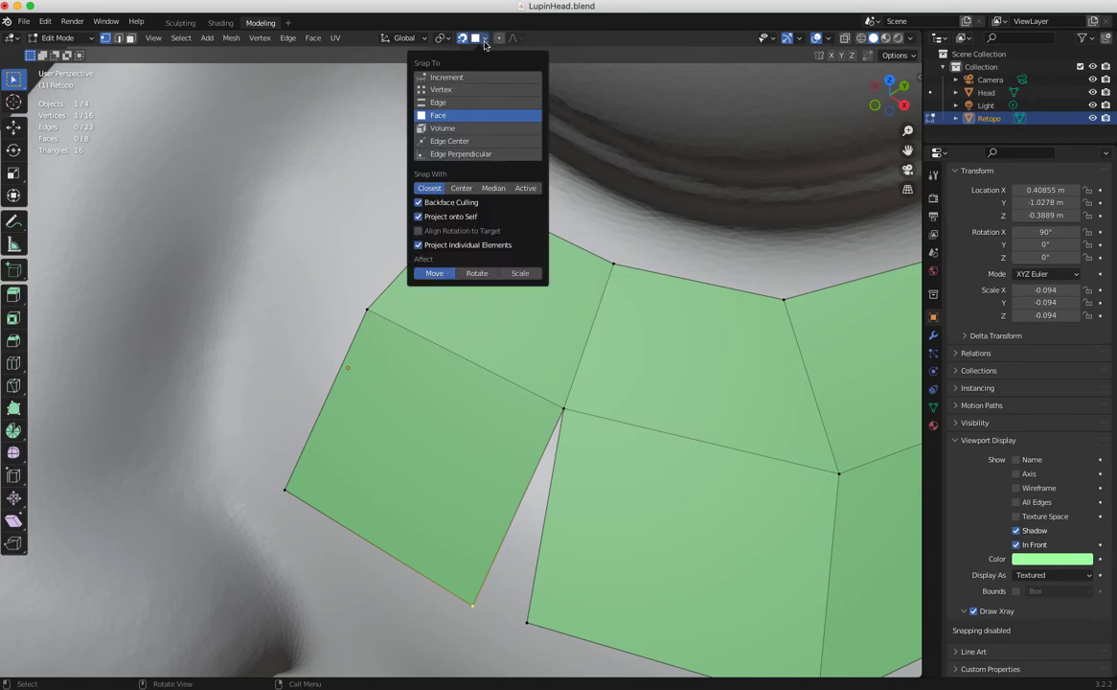
click(443, 90)
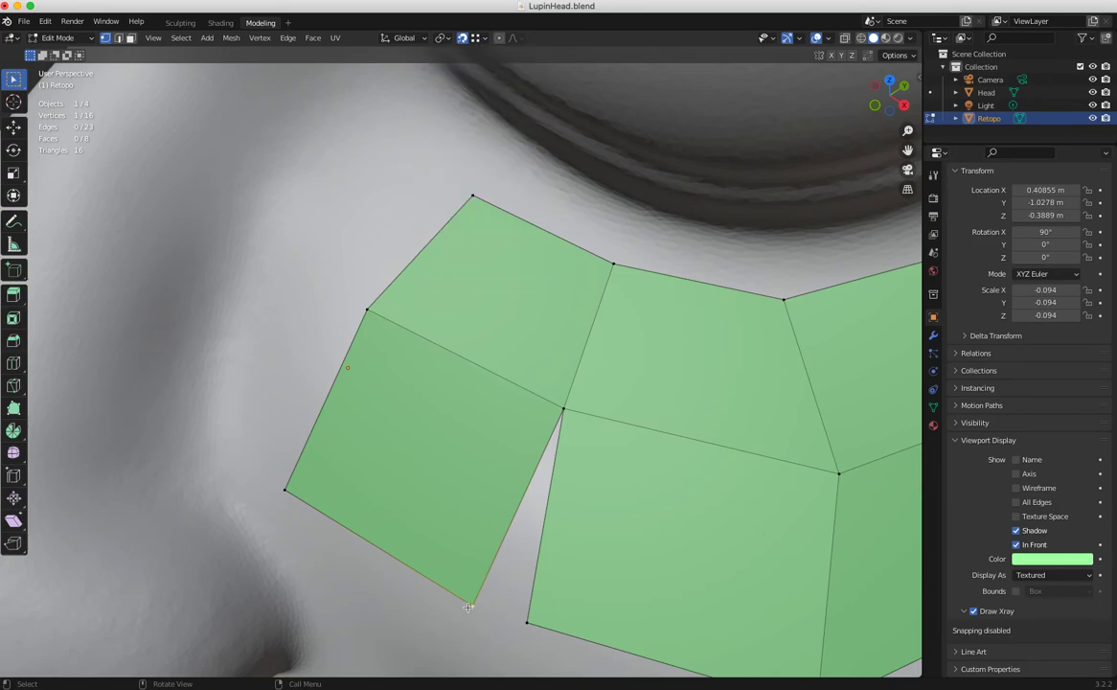
key(g)
drag(472, 605, 528, 623)
click(530, 623)
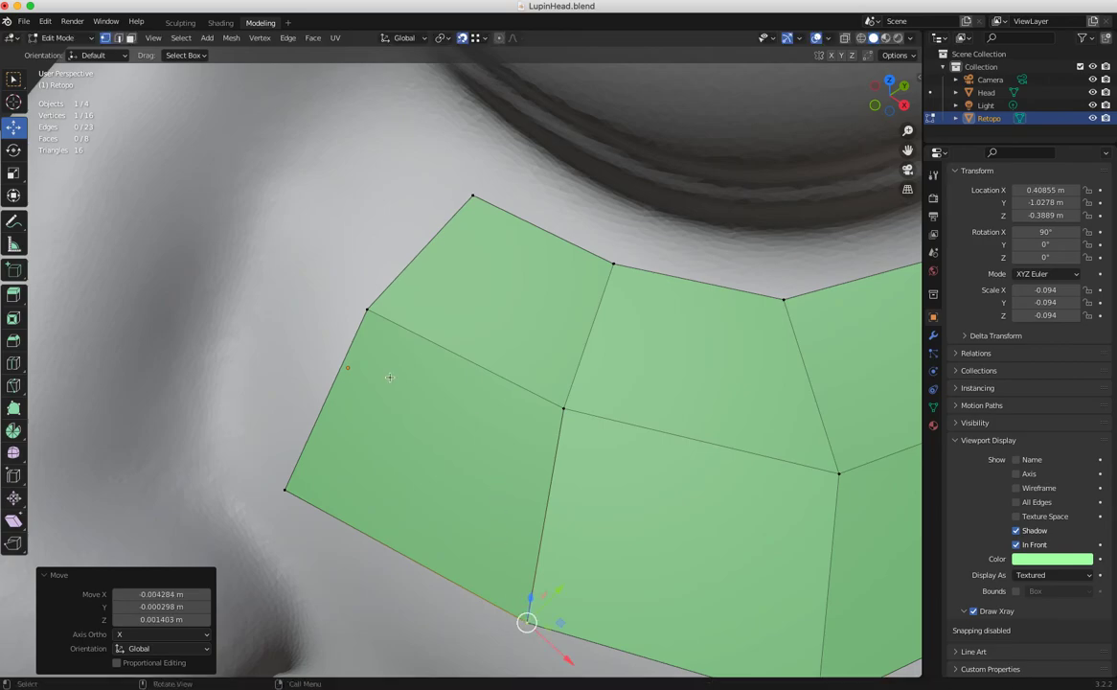
Raise the new quad's nose-side lower corner by about 0.04 m in Z and snap its other lower corner back onto the adjoining quad
click(283, 490)
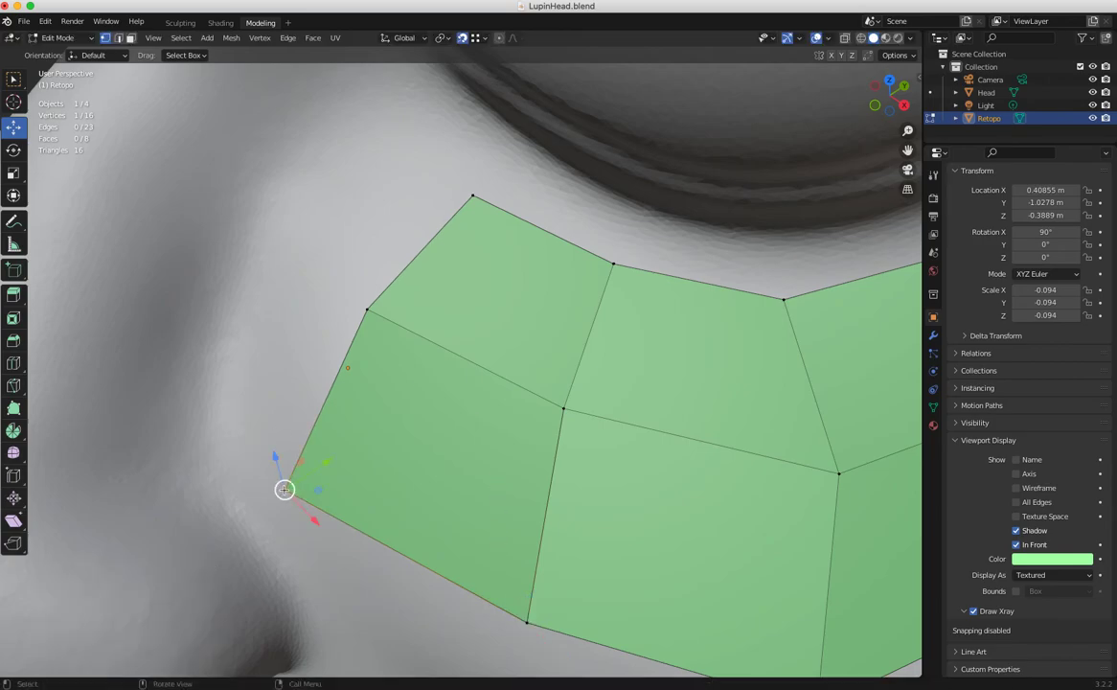
key(g)
click(300, 452)
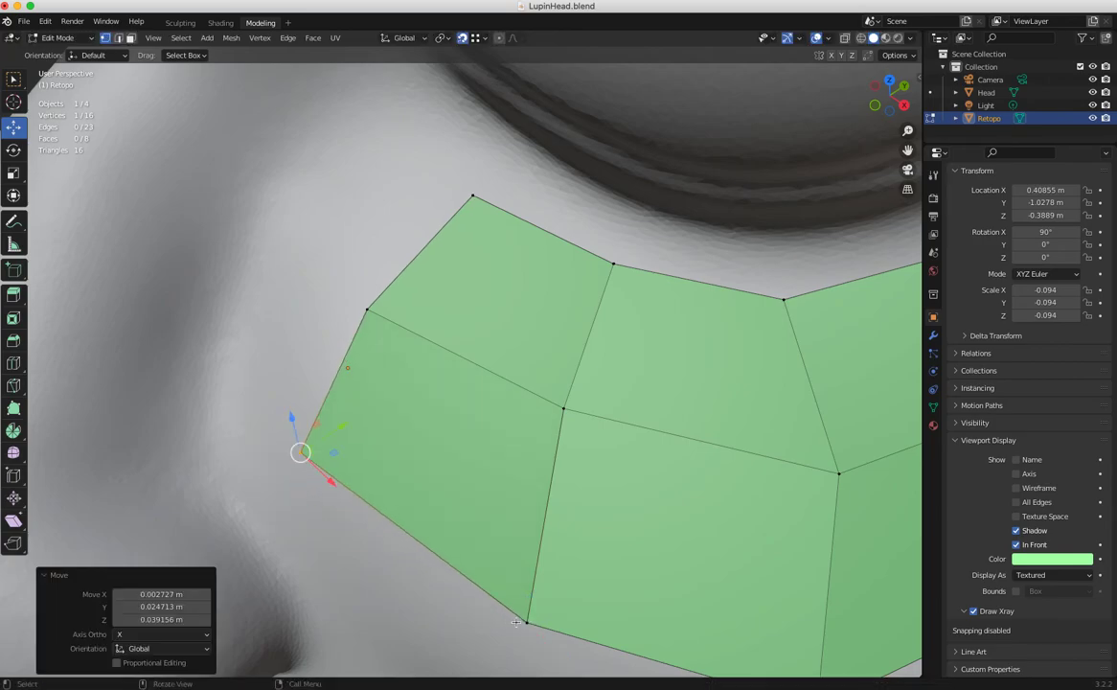
click(526, 622)
key(g)
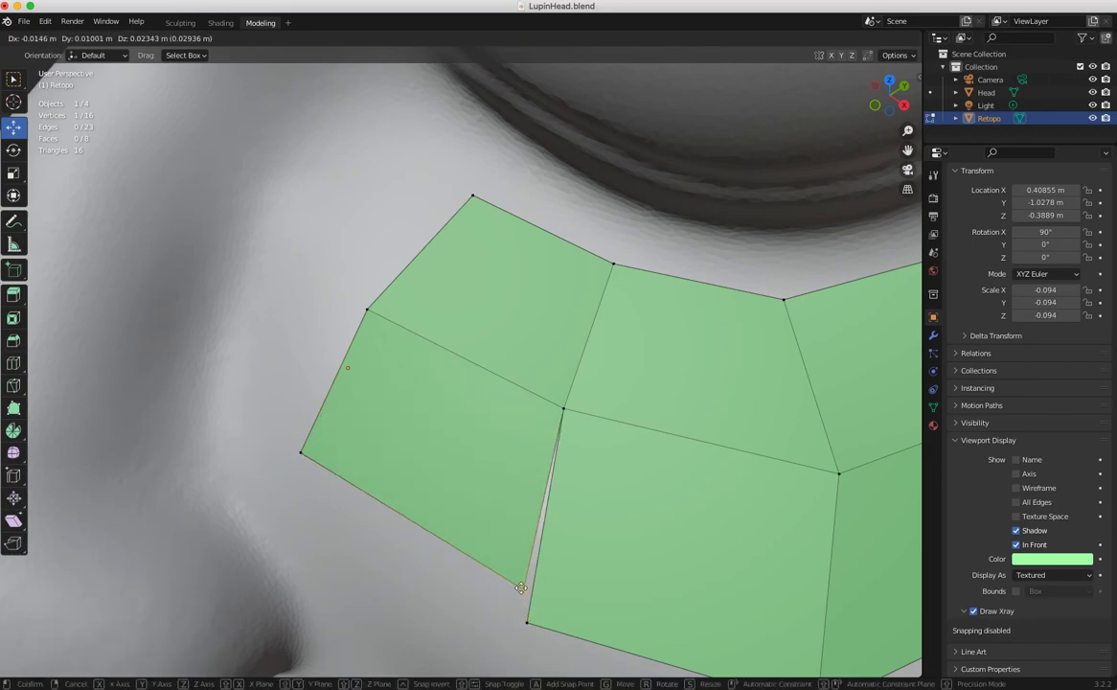
click(527, 622)
click(453, 603)
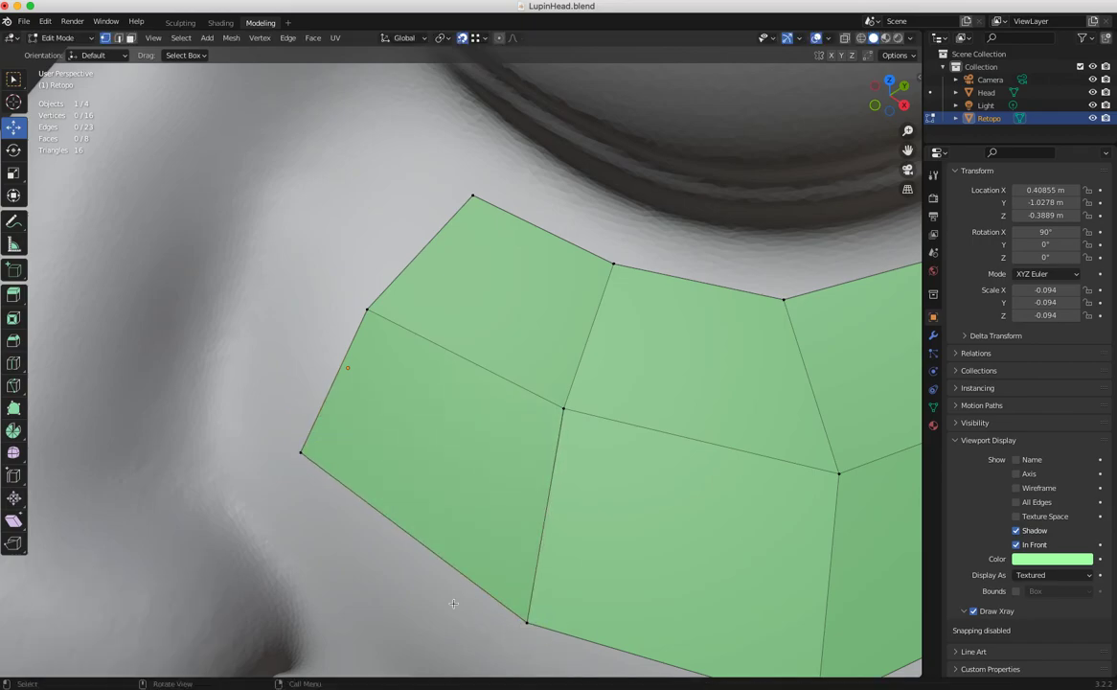
Extend both rows of the strip by one quad each toward the nose with Poly Build, undoing the stray extra quad
click(13, 407)
drag(420, 246, 259, 208)
drag(334, 377, 252, 207)
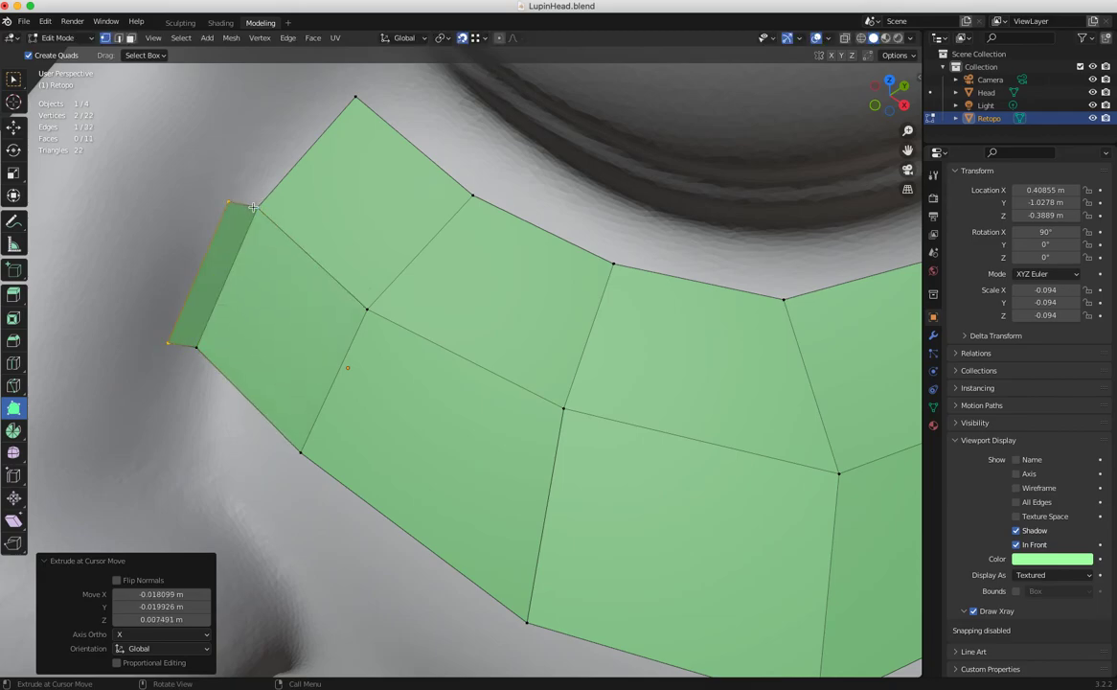
key(ctrl+z)
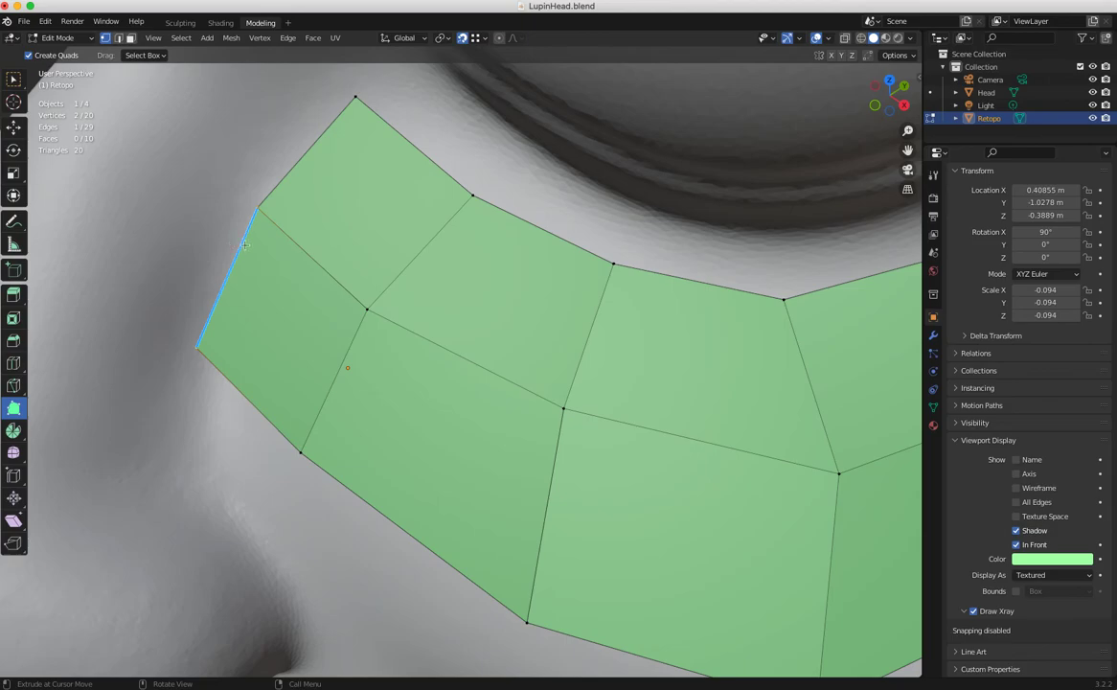
Extrude a quad upward from the upper row's outer end beside the eye's outer corner and reposition its inner and top vertices
ctrl+middle_drag(554, 489, 450, 538)
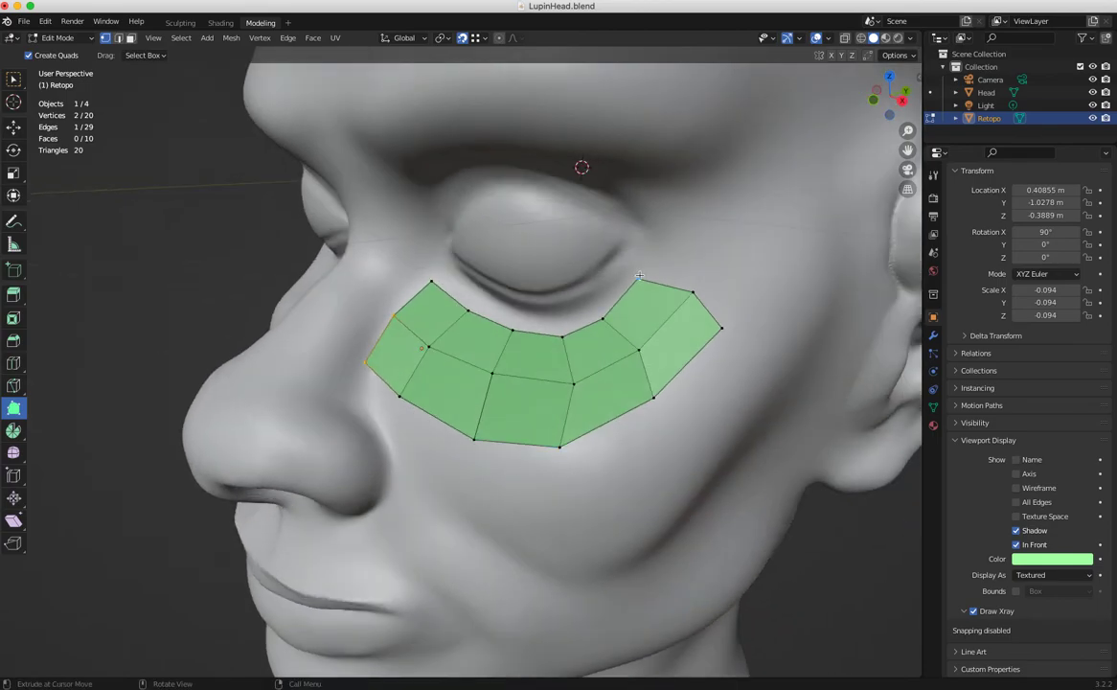
drag(689, 288, 719, 250)
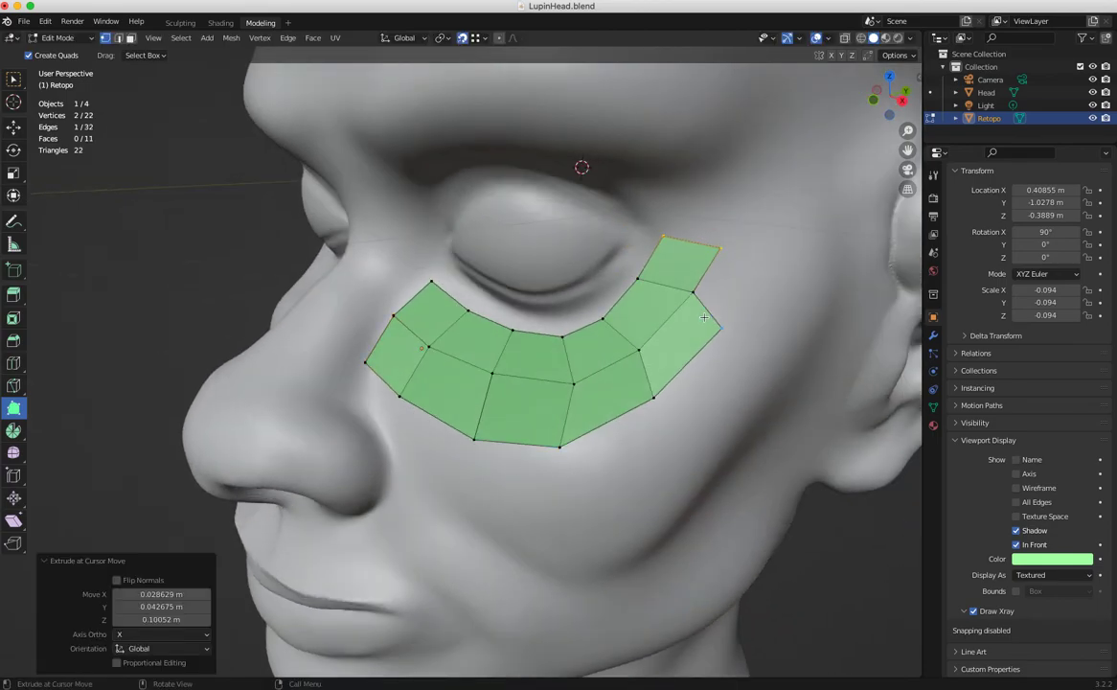
mouse_move(688, 355)
middle_down()
mouse_move(636, 354)
mouse_move(700, 368)
middle_up()
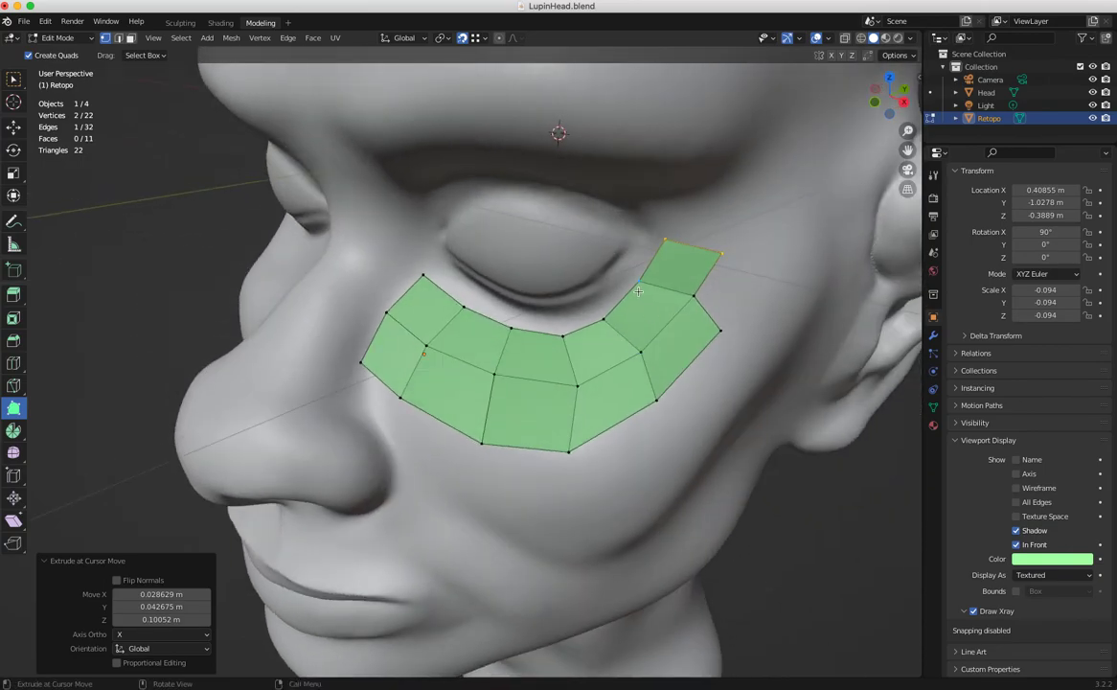
drag(639, 282, 653, 282)
drag(665, 240, 722, 247)
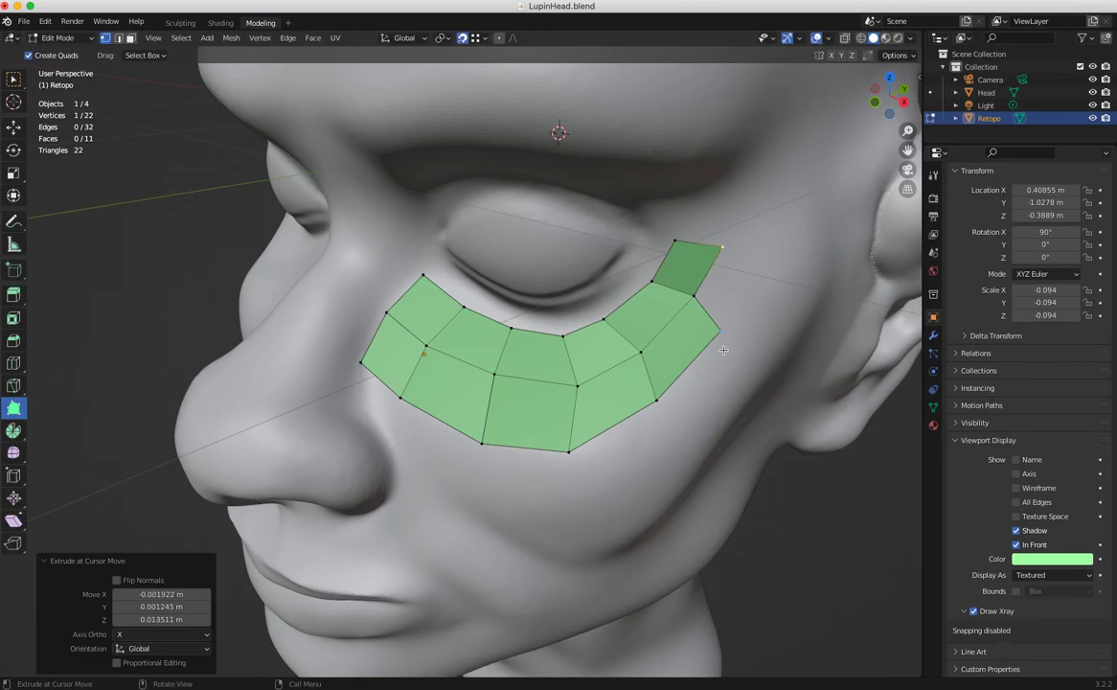
Pull the strip's outermost cheek vertex outward and adjust the middle and lower vertices under the eye for more even quads
drag(720, 330, 738, 314)
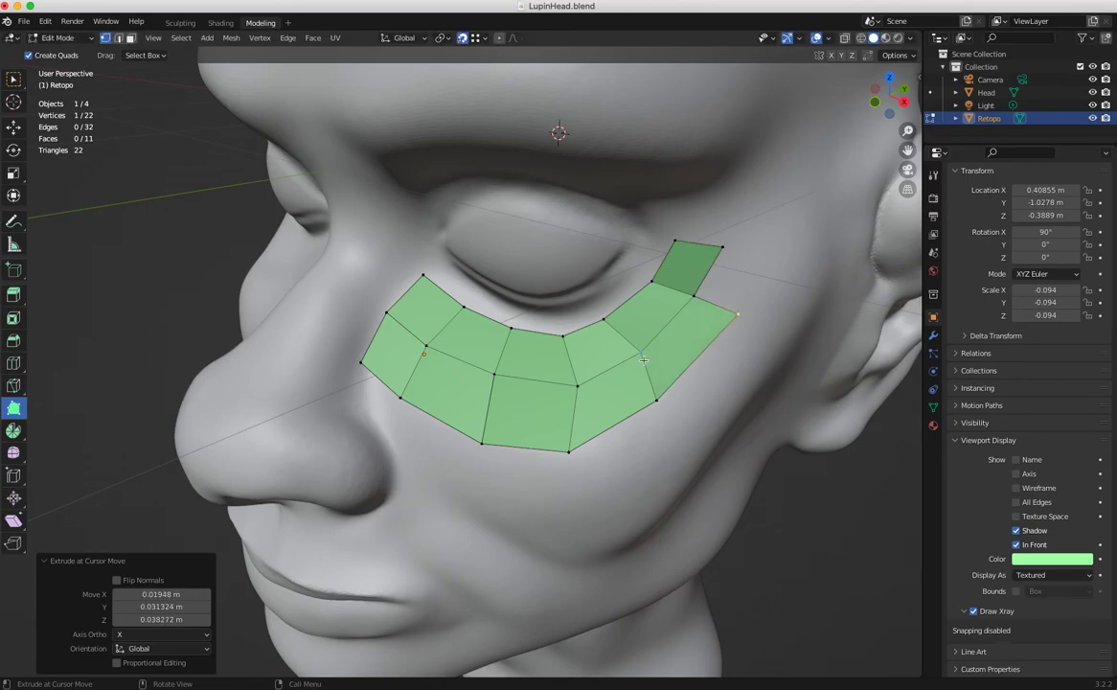
mouse_move(642, 355)
mouse_down()
mouse_move(633, 362)
mouse_move(675, 385)
mouse_move(643, 355)
mouse_up()
drag(570, 450, 589, 441)
drag(579, 387, 571, 391)
drag(675, 384, 682, 390)
drag(641, 354, 641, 355)
drag(496, 373, 560, 340)
drag(569, 391, 577, 390)
drag(590, 443, 596, 441)
Reposition the vertices near the strip's nose-side end, shifting its top and middle end vertices slightly toward the eye
middle_drag(525, 427, 596, 421)
drag(421, 353, 432, 359)
drag(411, 410, 413, 412)
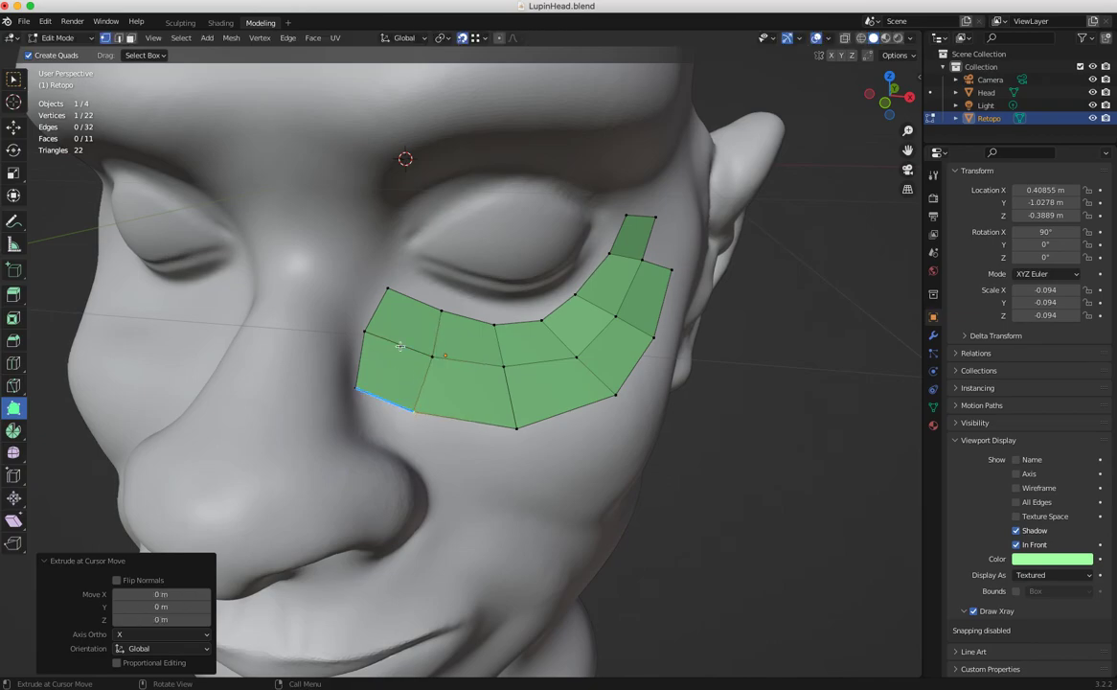
drag(387, 288, 398, 293)
mouse_move(365, 333)
mouse_down()
mouse_move(382, 319)
mouse_move(376, 332)
mouse_up()
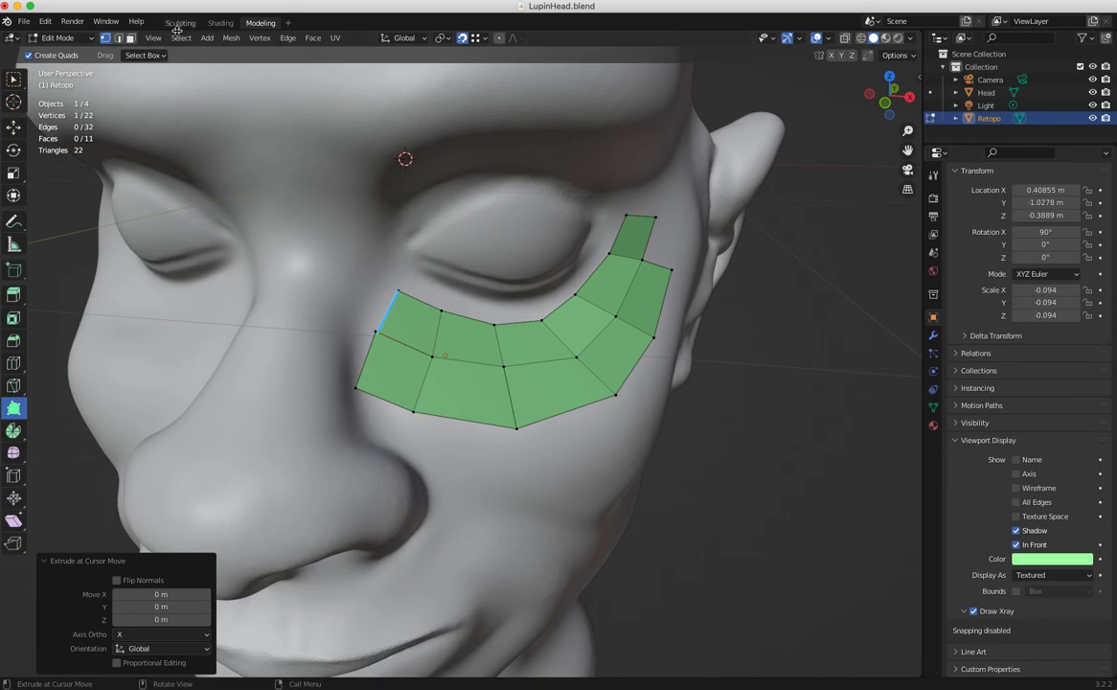
Undo the stray quad pulled from the strip's nose-side end, try merging that end's middle vertex at center, and return to Poly Build
drag(375, 332, 331, 281)
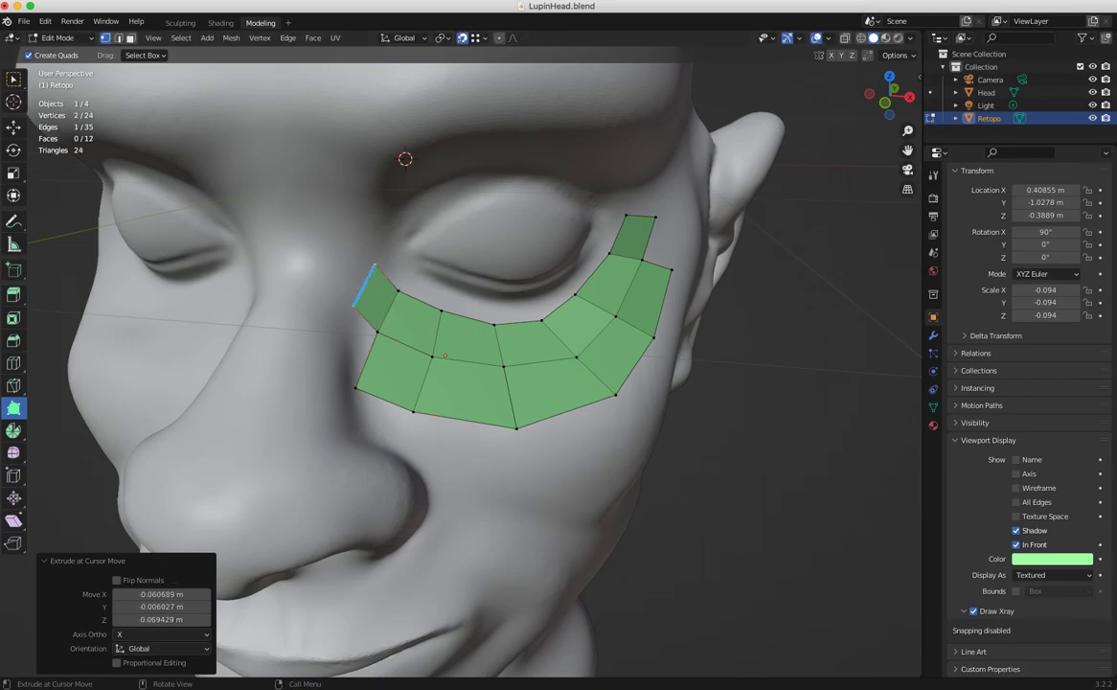
key(ctrl+z)
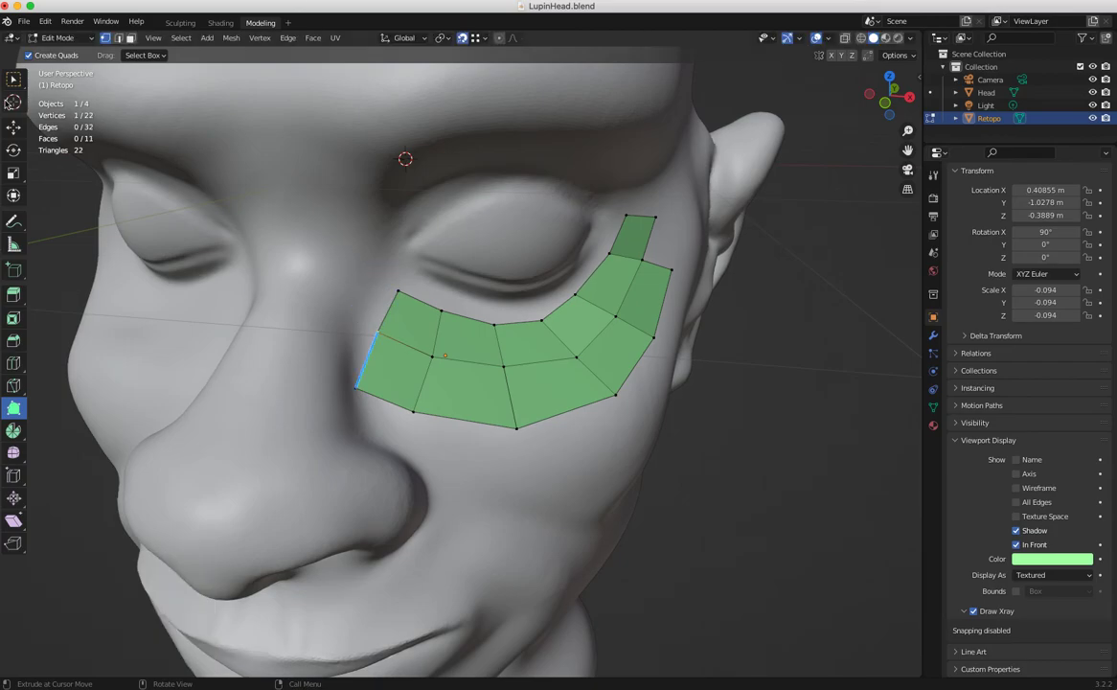
click(13, 79)
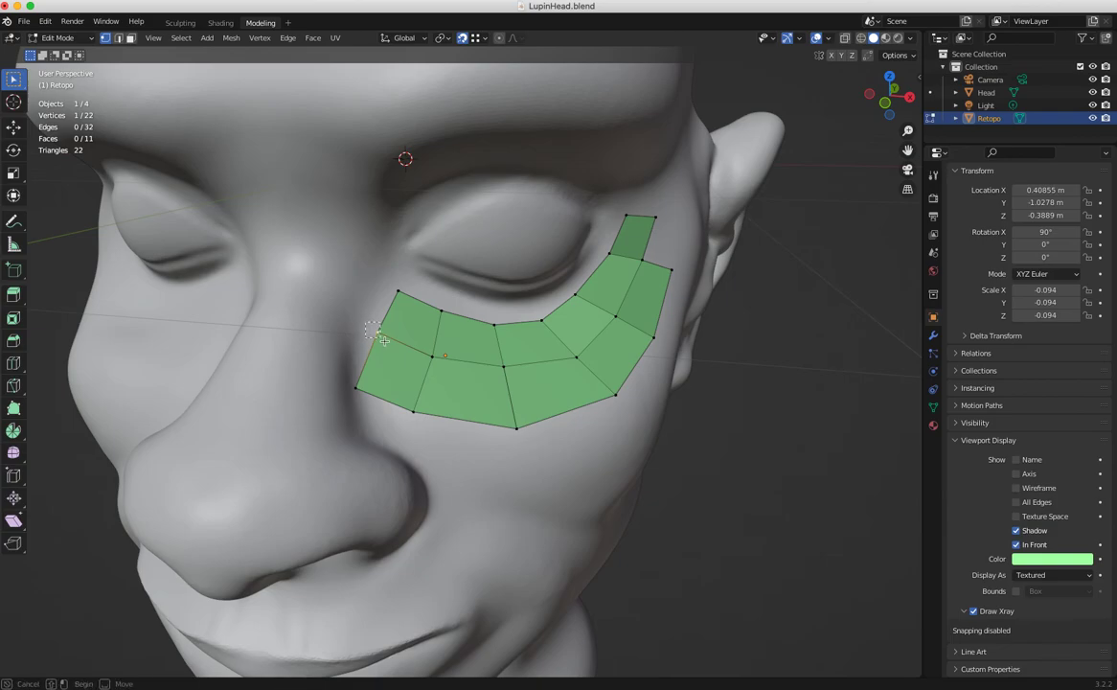
click(231, 37)
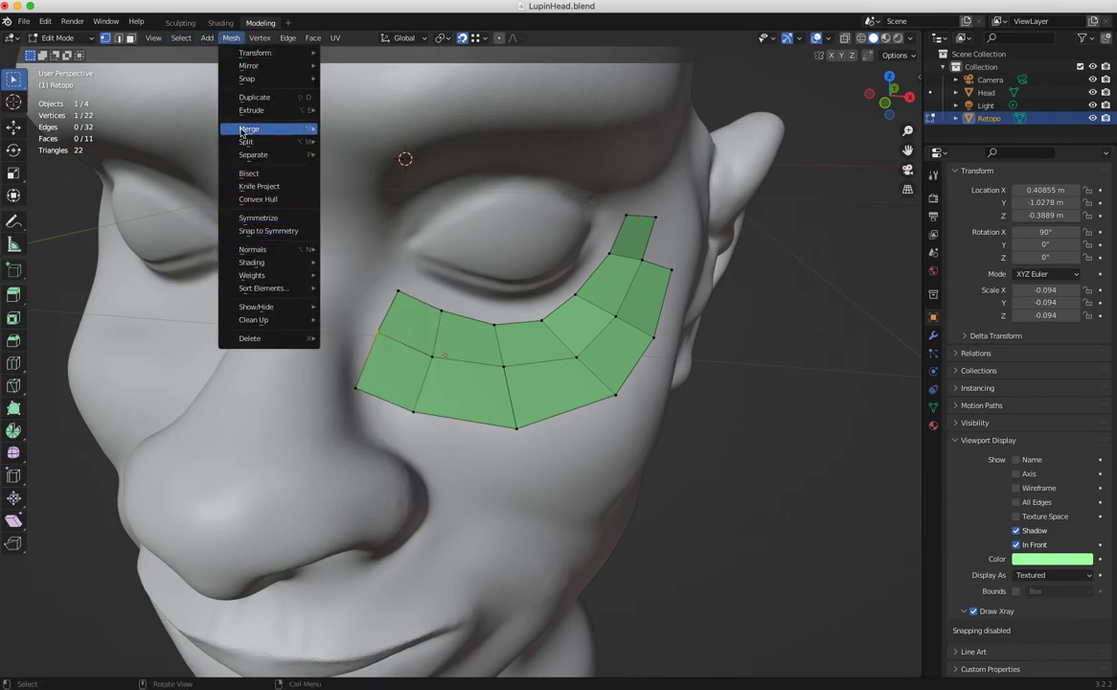
mouse_move(227, 123)
click(352, 131)
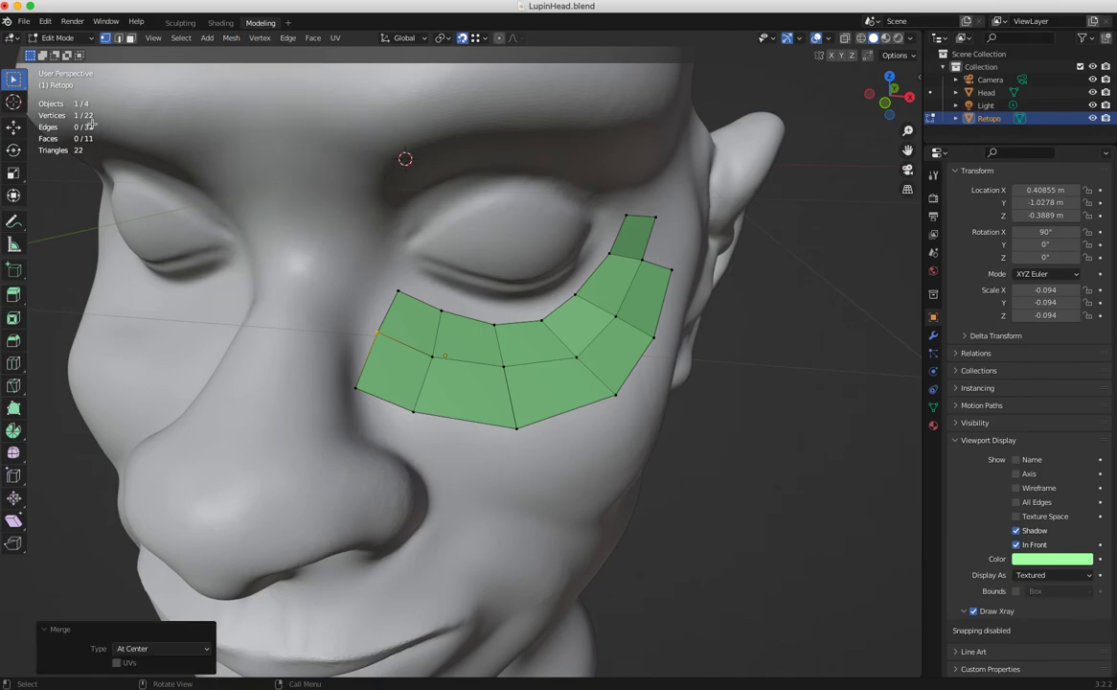
click(14, 408)
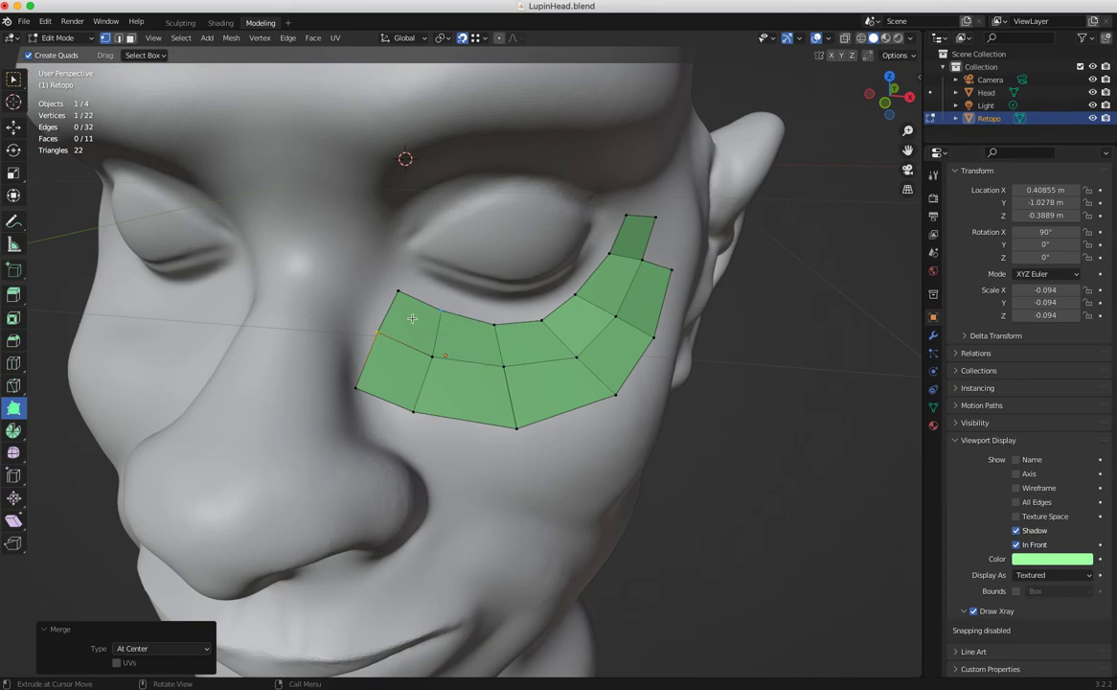
middle_drag(631, 232, 490, 338)
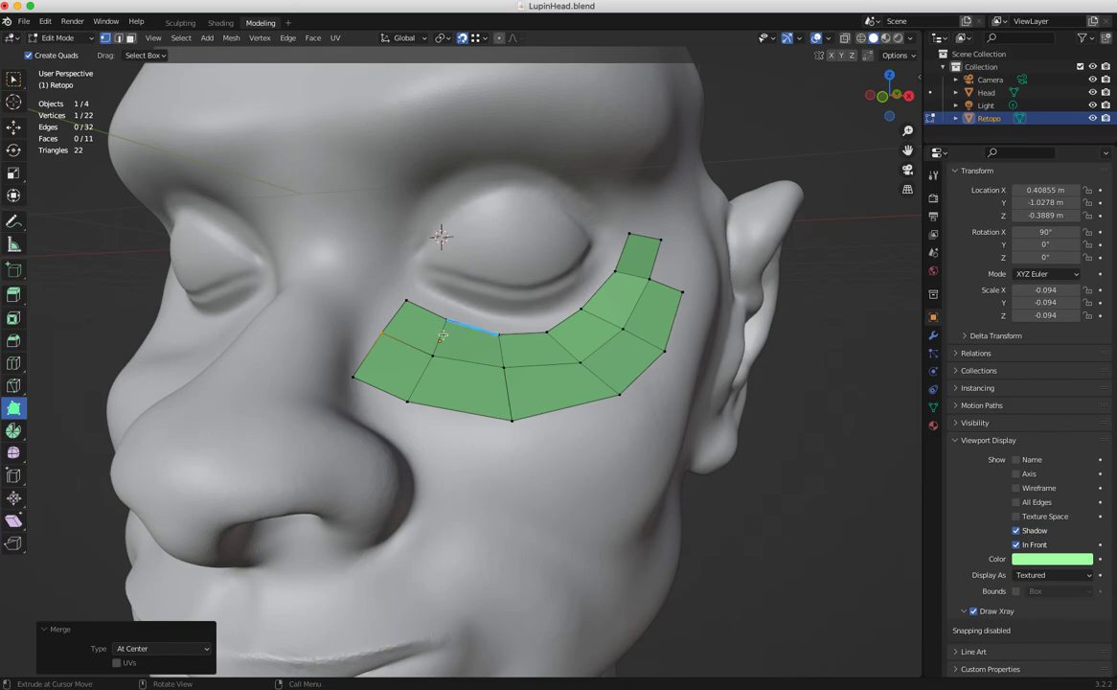
middle_drag(522, 381, 589, 409)
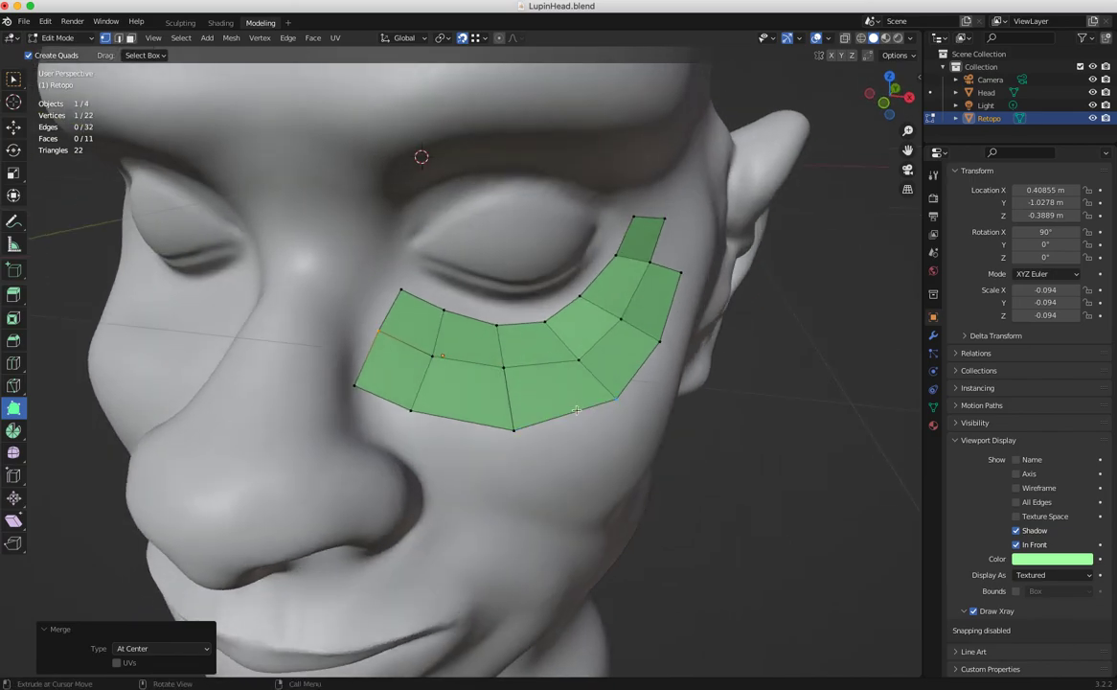
Reposition the middle and bottom row vertices below the eye and shift the top vertex nearest the nose-side end outward to even out the quads
drag(513, 426, 534, 421)
drag(504, 367, 516, 366)
drag(617, 401, 610, 405)
drag(581, 361, 575, 360)
drag(623, 318, 657, 349)
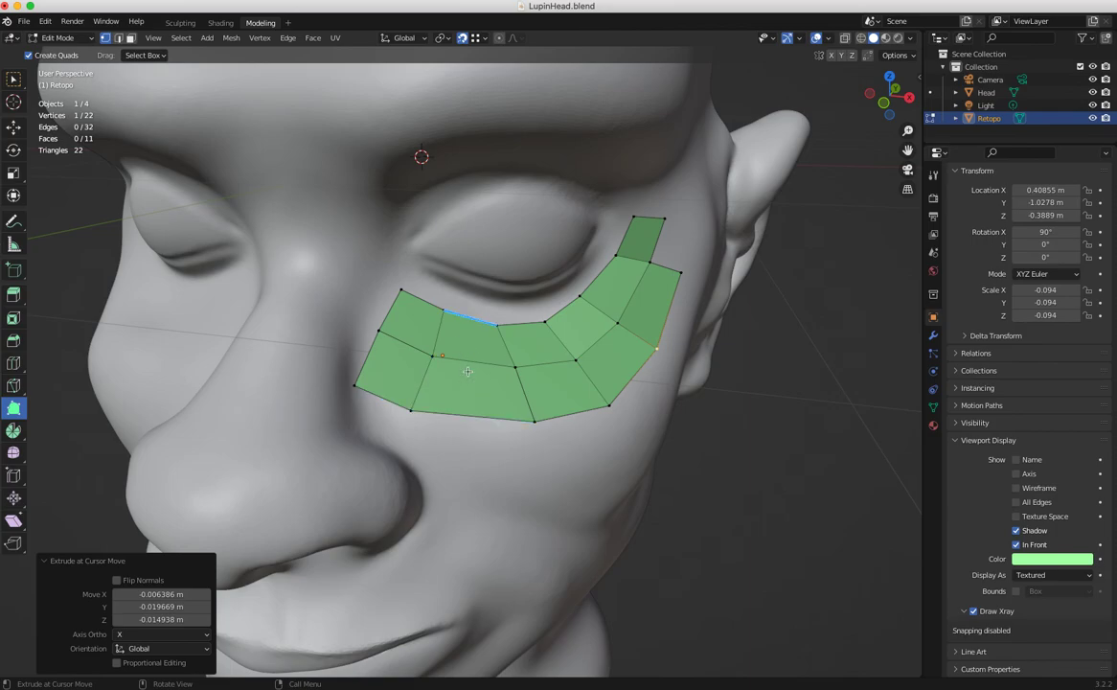
drag(410, 409, 442, 412)
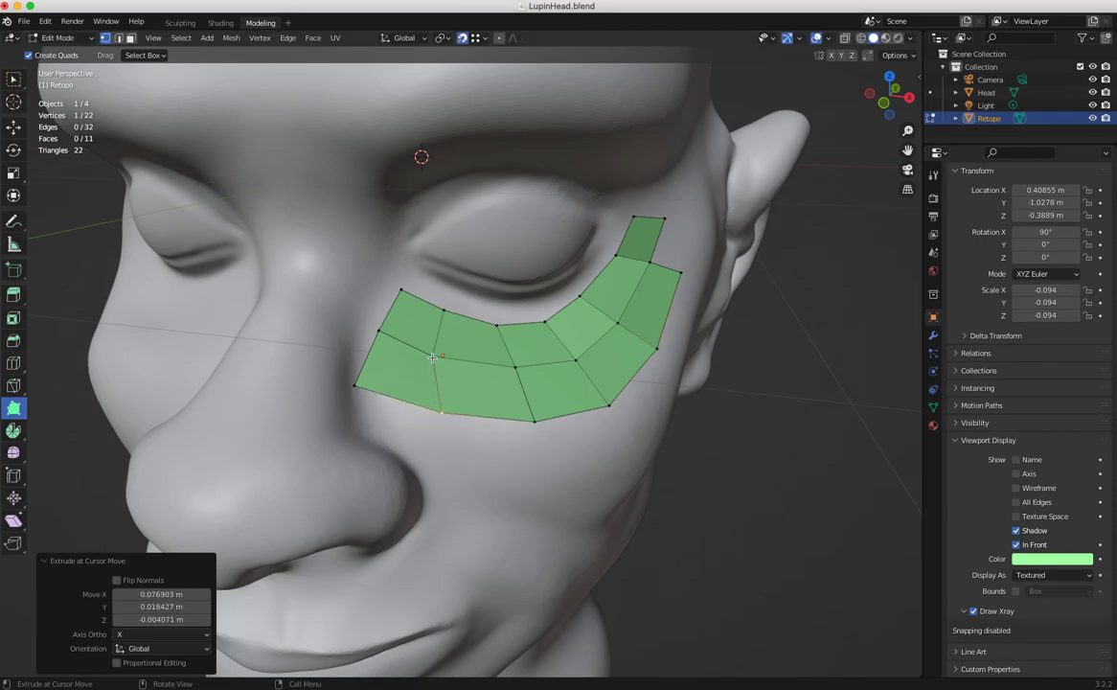
drag(444, 312, 453, 315)
Try merging the bottom-row vertex beneath the eye's center at center, and return to Poly Build
drag(537, 423, 511, 401)
right_click(511, 400)
key(w)
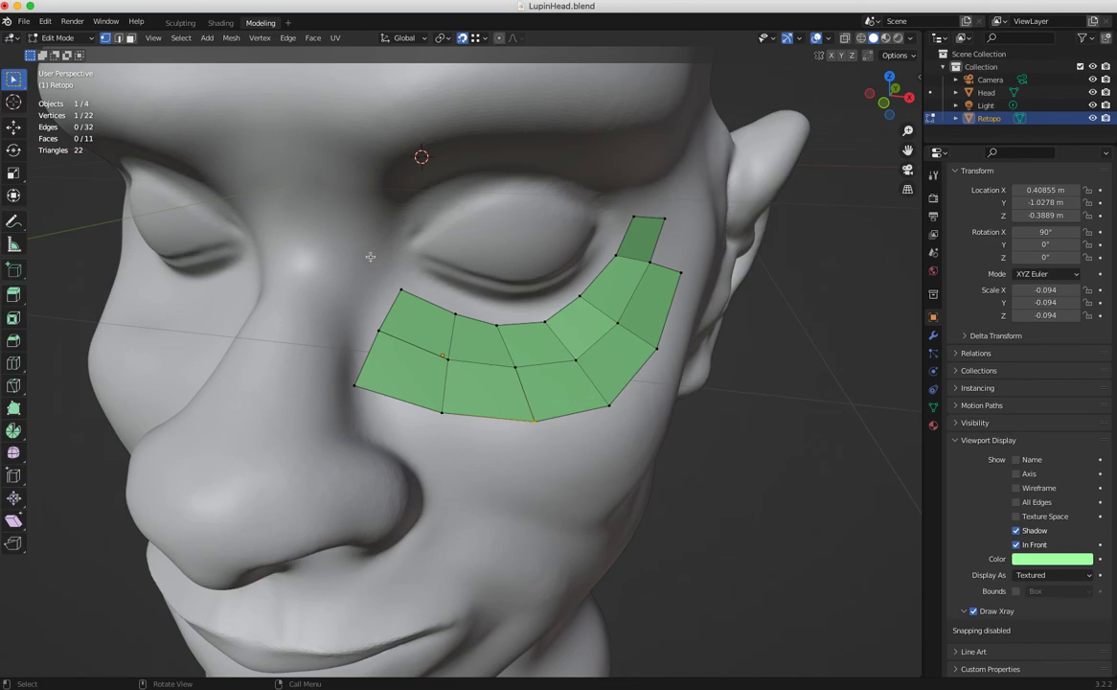
click(231, 37)
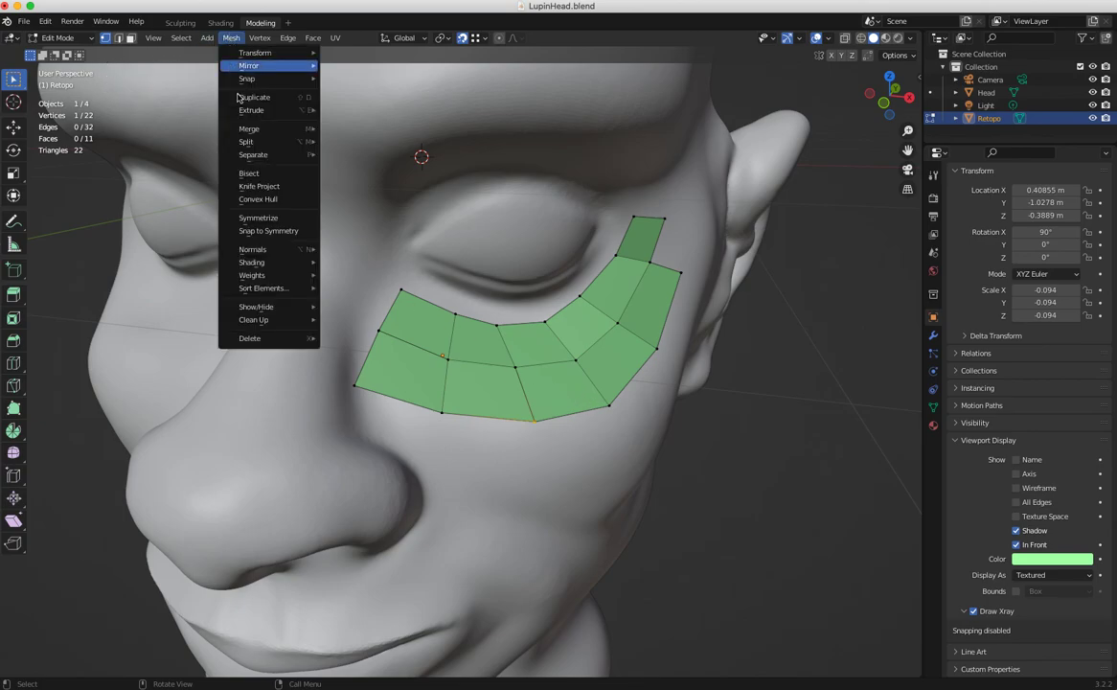
mouse_move(251, 128)
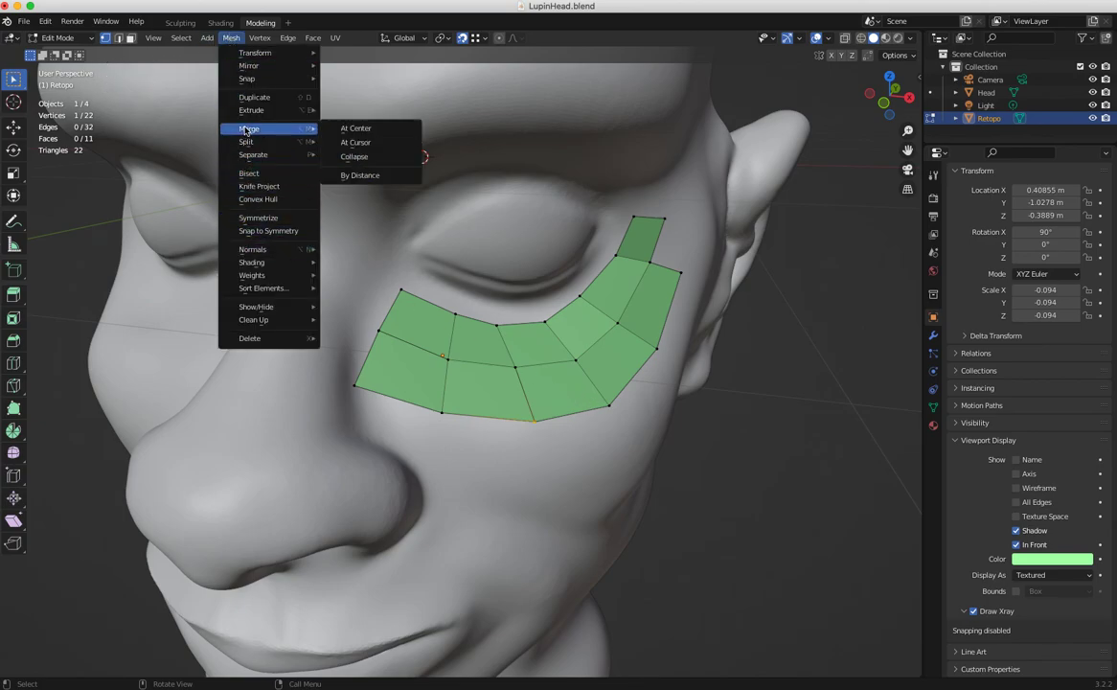
click(350, 127)
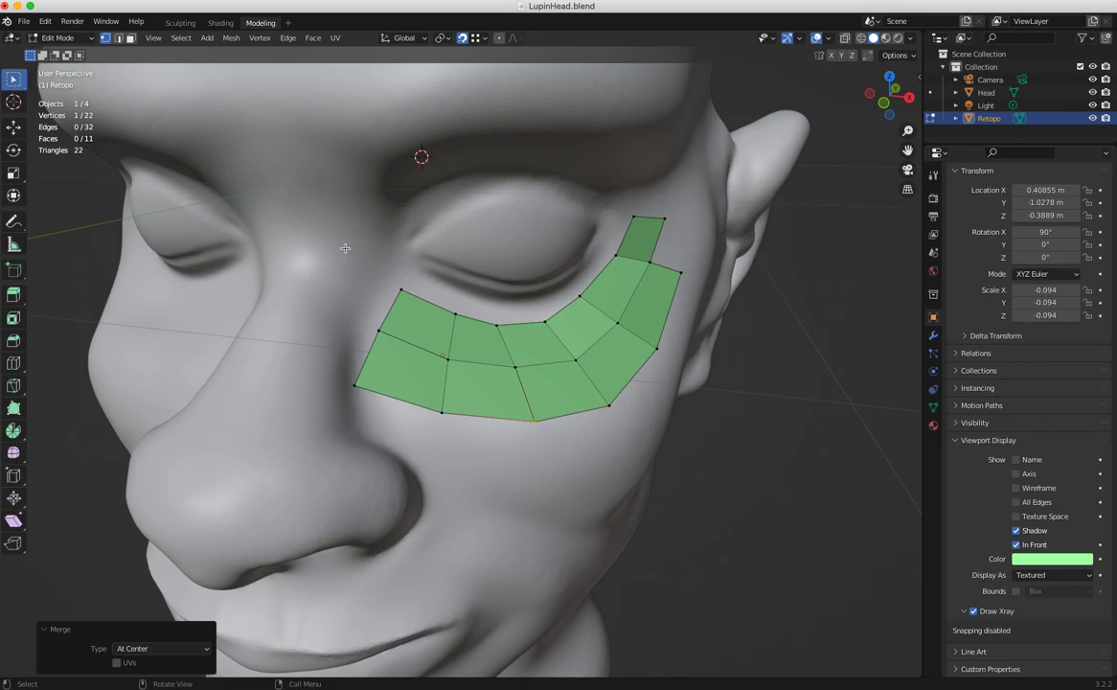
click(14, 409)
Nudge the middle-row vertex beneath the eye toward the nose and extrude a quad to complete the outer row beside the eye's outer corner
ctrl+drag(467, 335, 512, 367)
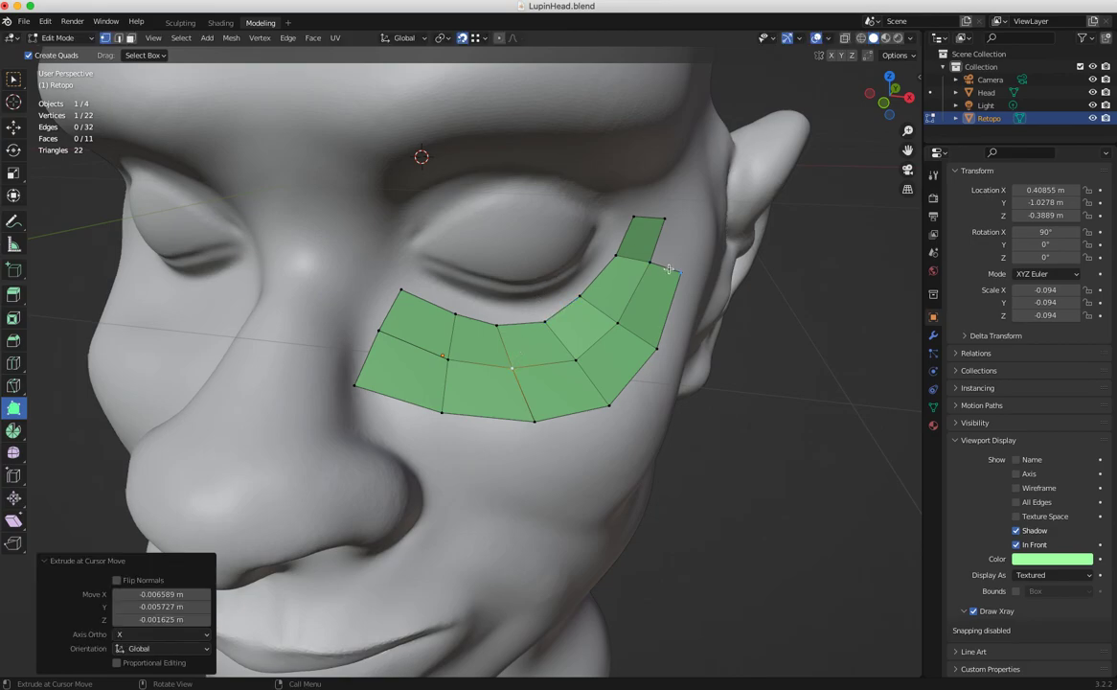
middle_drag(618, 279, 583, 314)
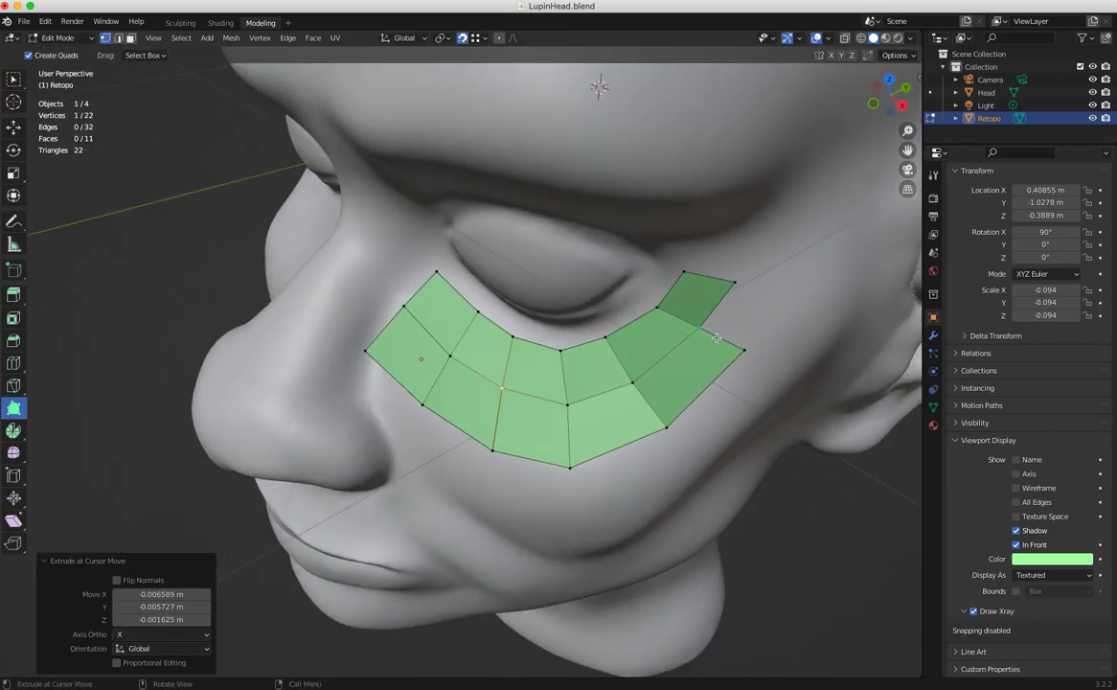
drag(725, 341, 736, 282)
drag(789, 312, 774, 290)
middle_drag(774, 290, 586, 202)
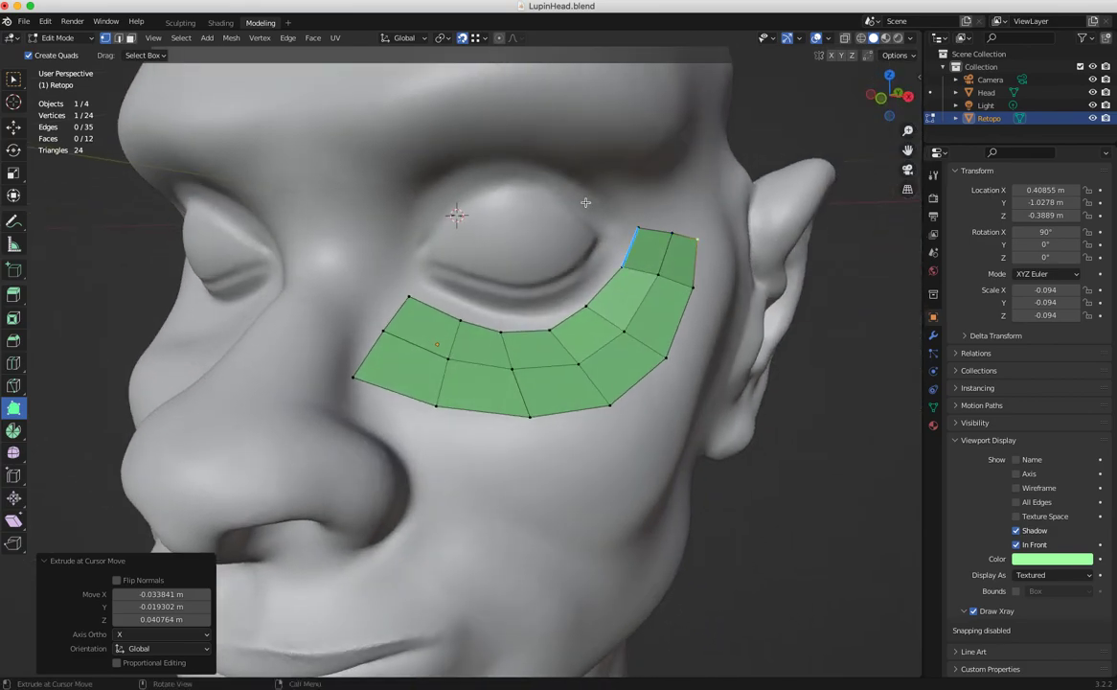
Pull the bottom and middle vertices of the strip's nose-side end up toward the eye's inner corner
drag(352, 377, 393, 319)
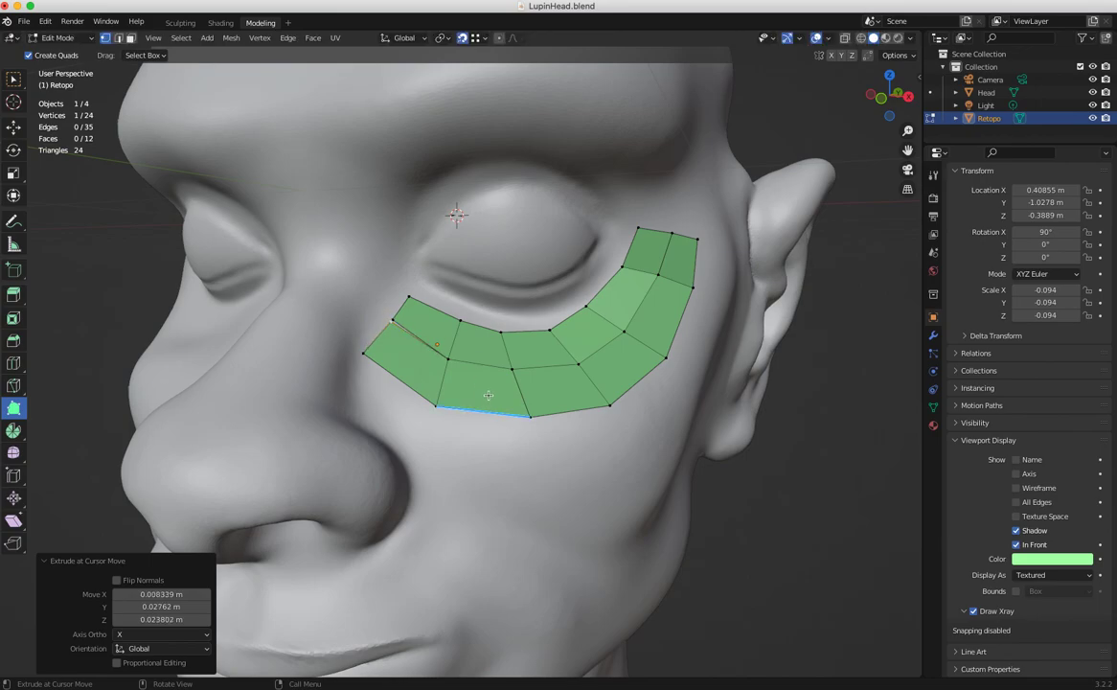
middle_drag(488, 397, 484, 517)
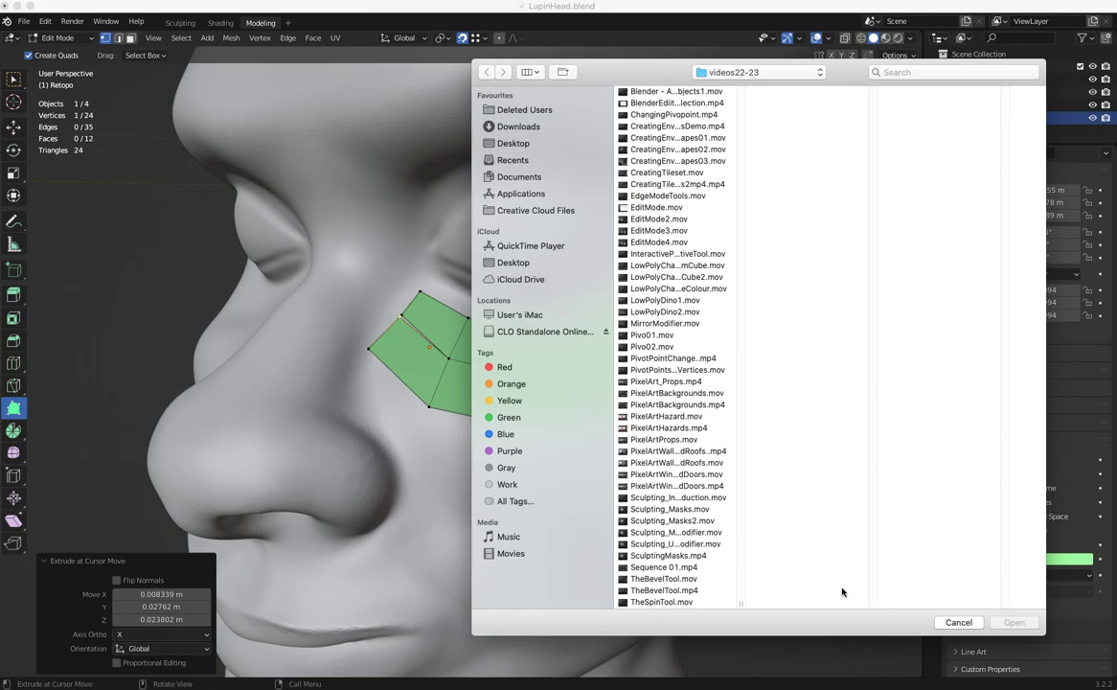
click(958, 622)
click(74, 1)
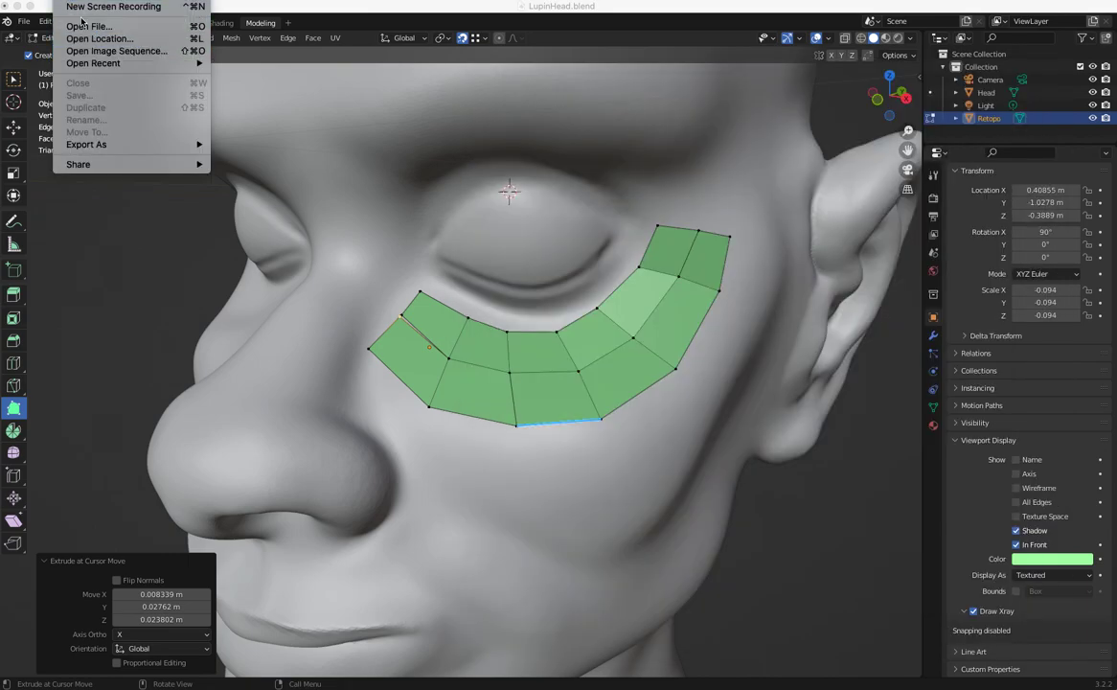
click(95, 7)
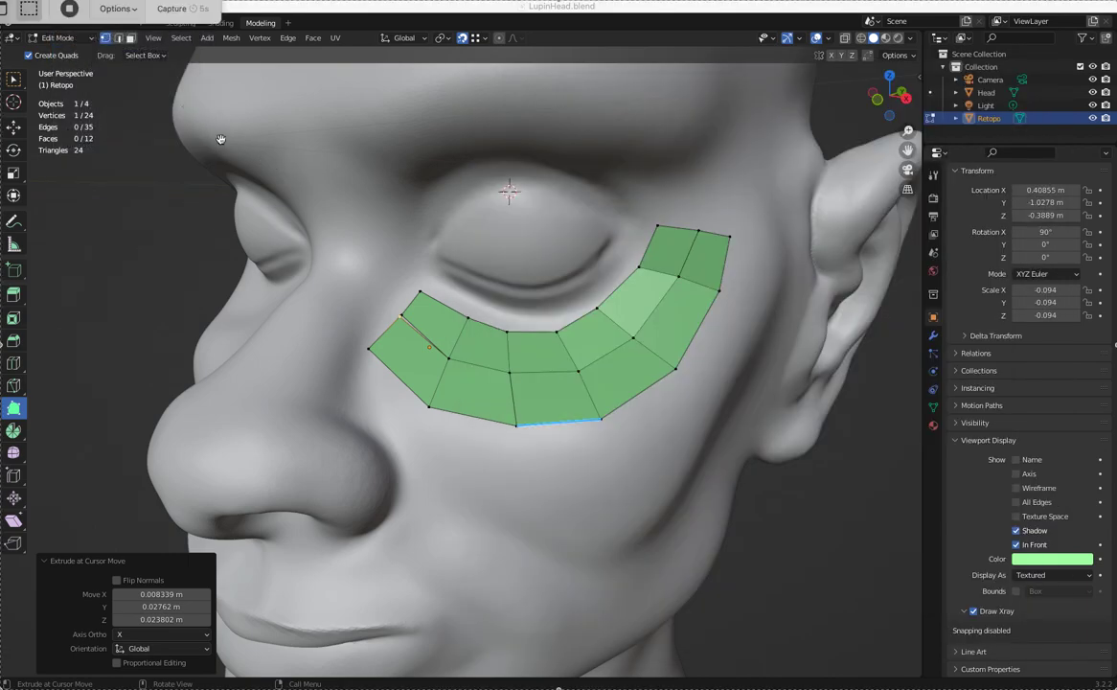